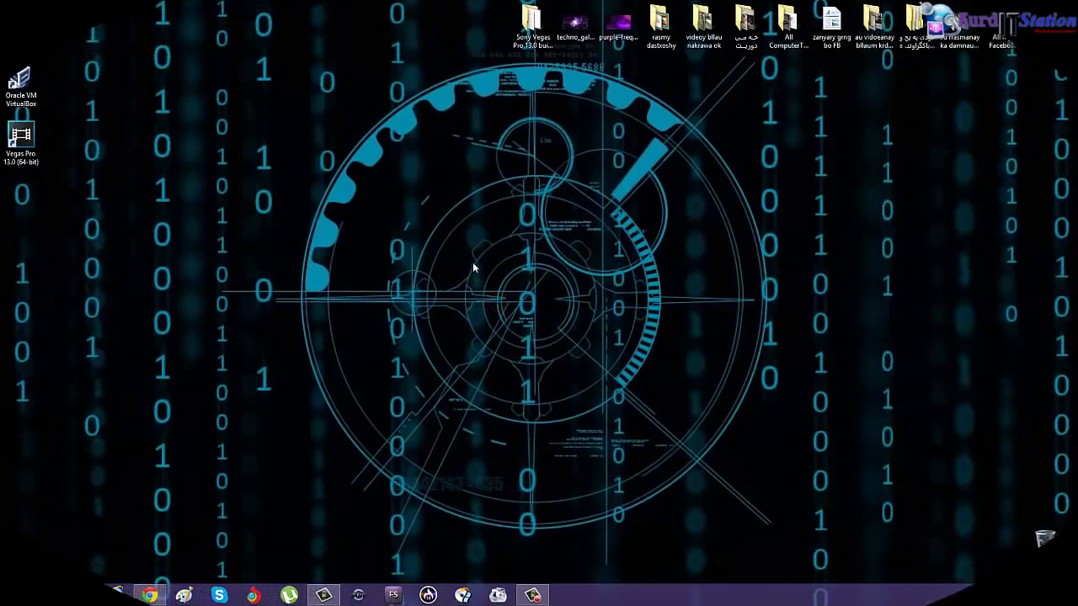
pyautogui.rightClick(473, 256)
pyautogui.click(498, 300)
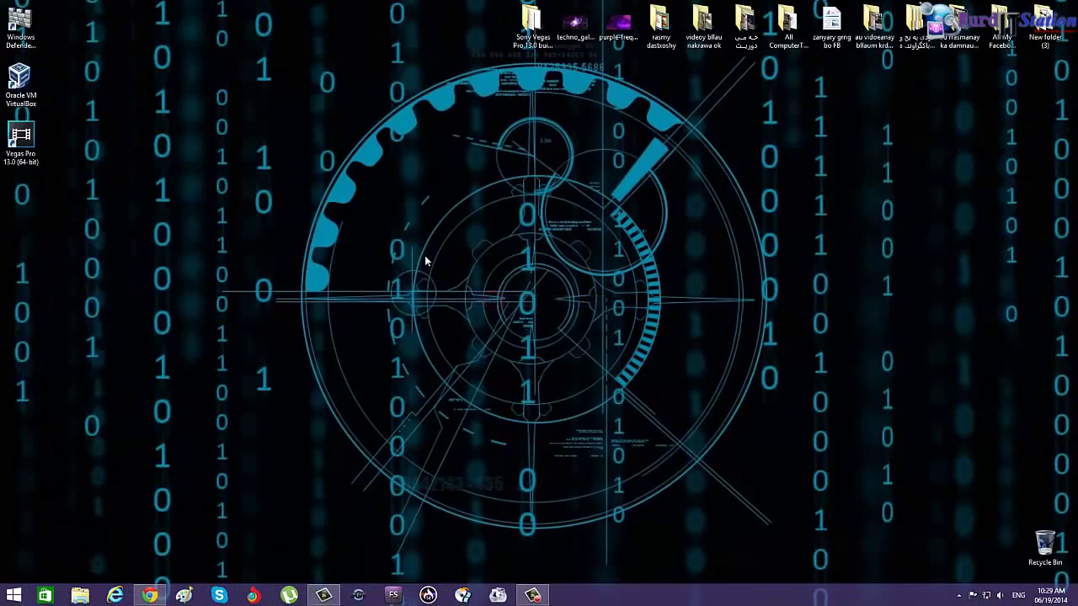
pyautogui.rightClick(450, 247)
pyautogui.click(451, 286)
pyautogui.rightClick(451, 241)
pyautogui.click(482, 290)
pyautogui.rightClick(446, 221)
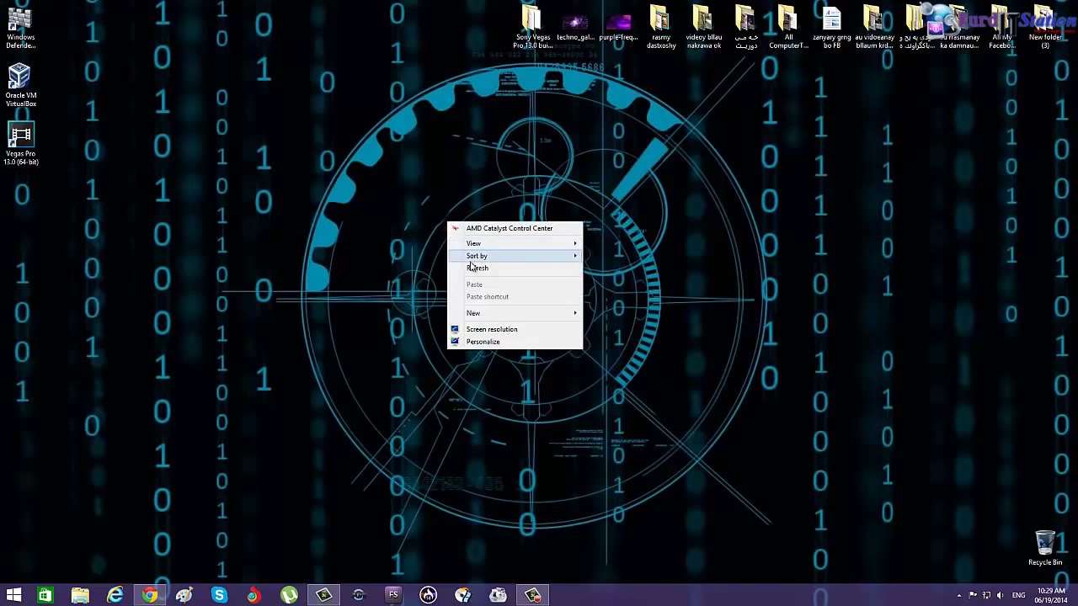
pyautogui.click(467, 265)
pyautogui.rightClick(462, 229)
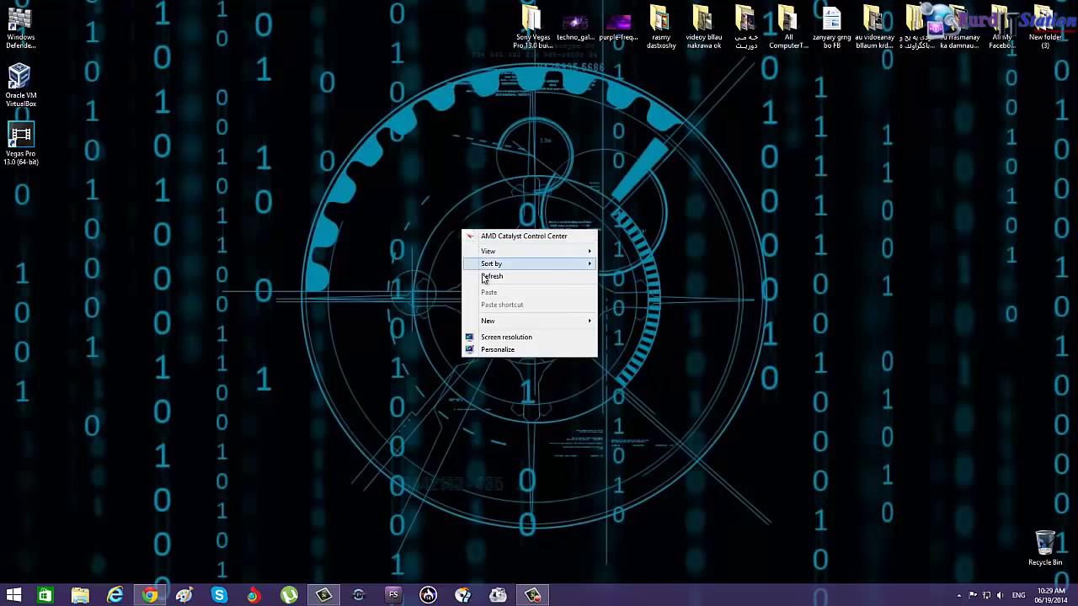
pyautogui.click(483, 278)
pyautogui.rightClick(432, 267)
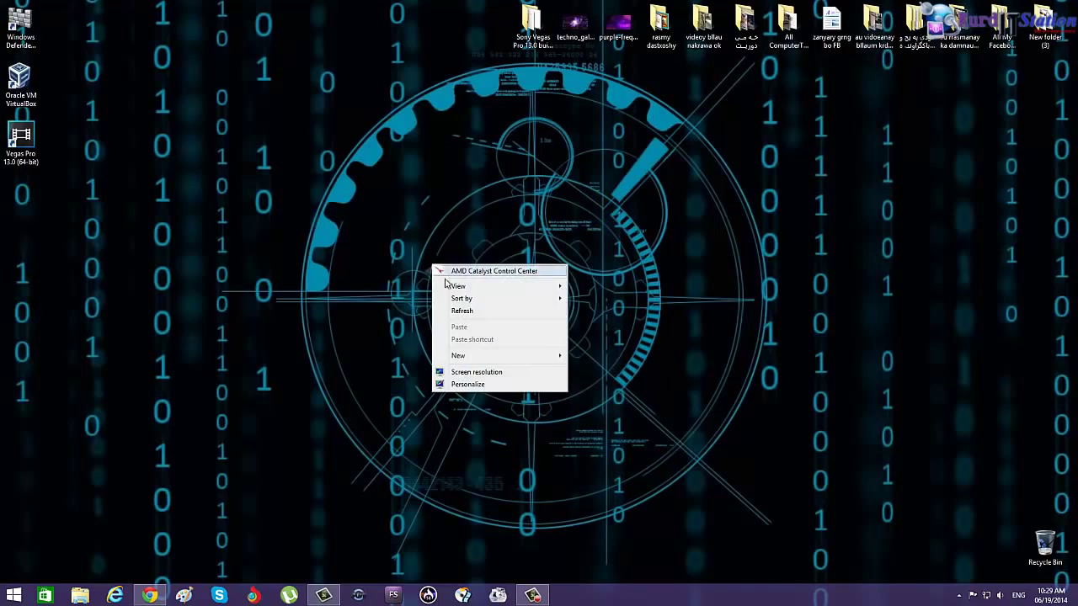
pyautogui.click(450, 310)
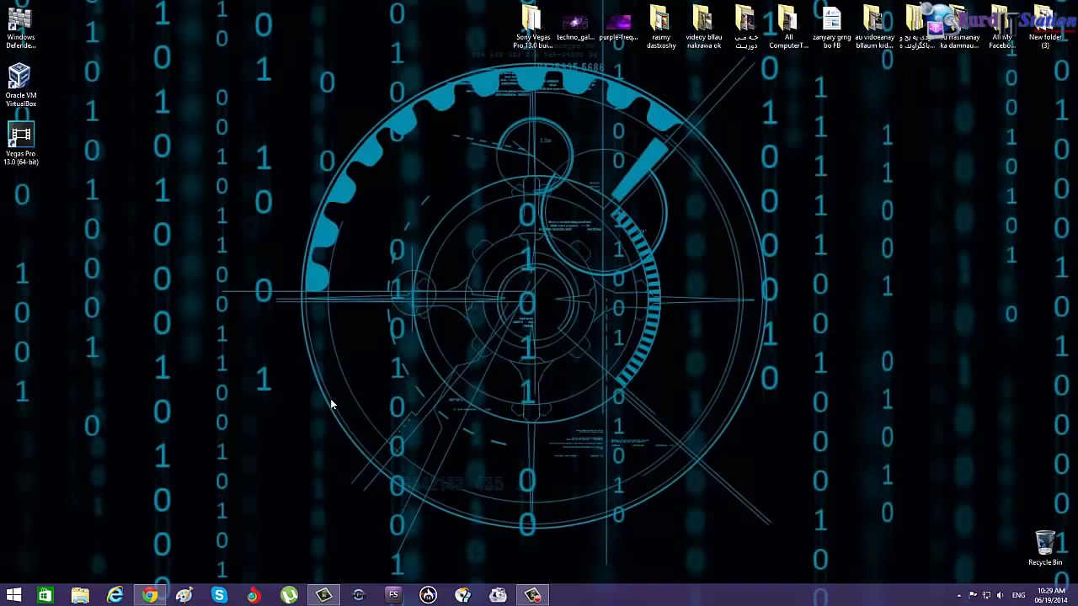
pyautogui.rightClick(440, 284)
pyautogui.click(456, 335)
pyautogui.rightClick(458, 285)
pyautogui.click(465, 322)
# Switch to Chrome and look through the uploaded videos on the YouTube channel's Videos page
pyautogui.click(149, 596)
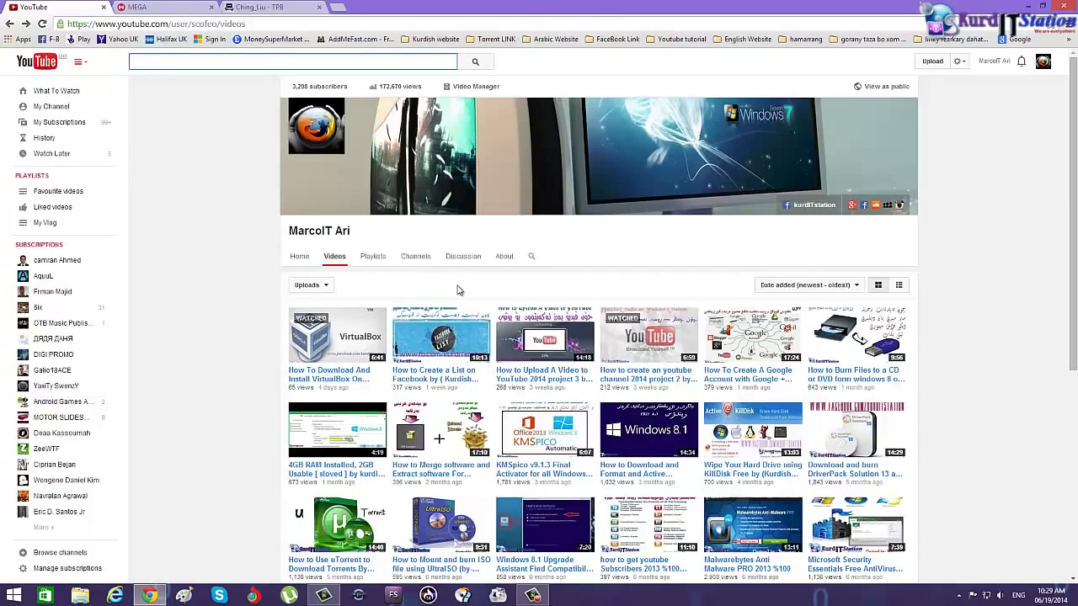
pyautogui.scroll(-2, 502, 248)
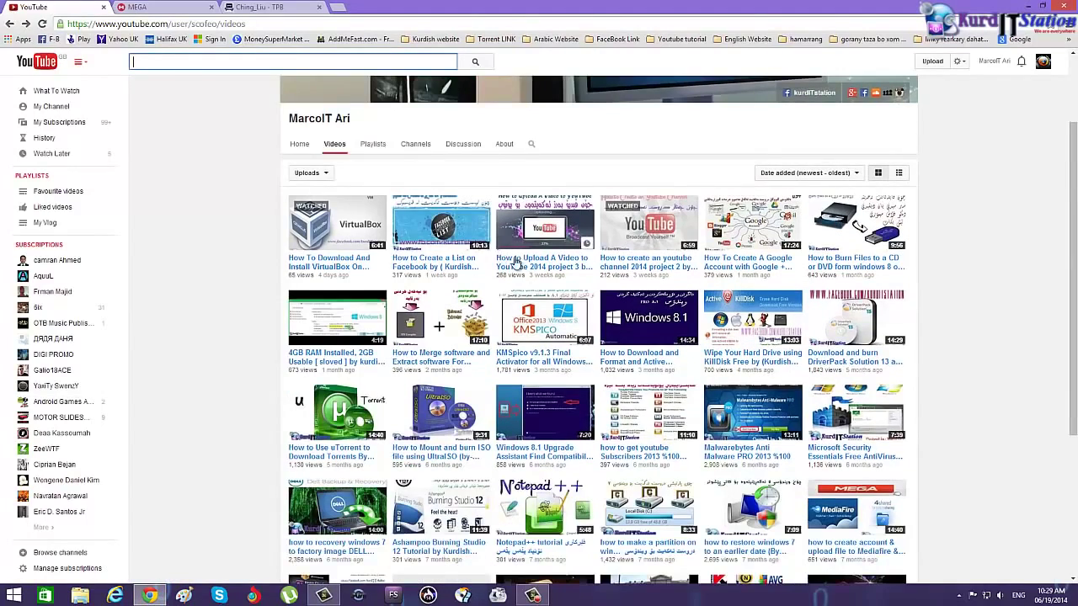
pyautogui.scroll(-1, 505, 253)
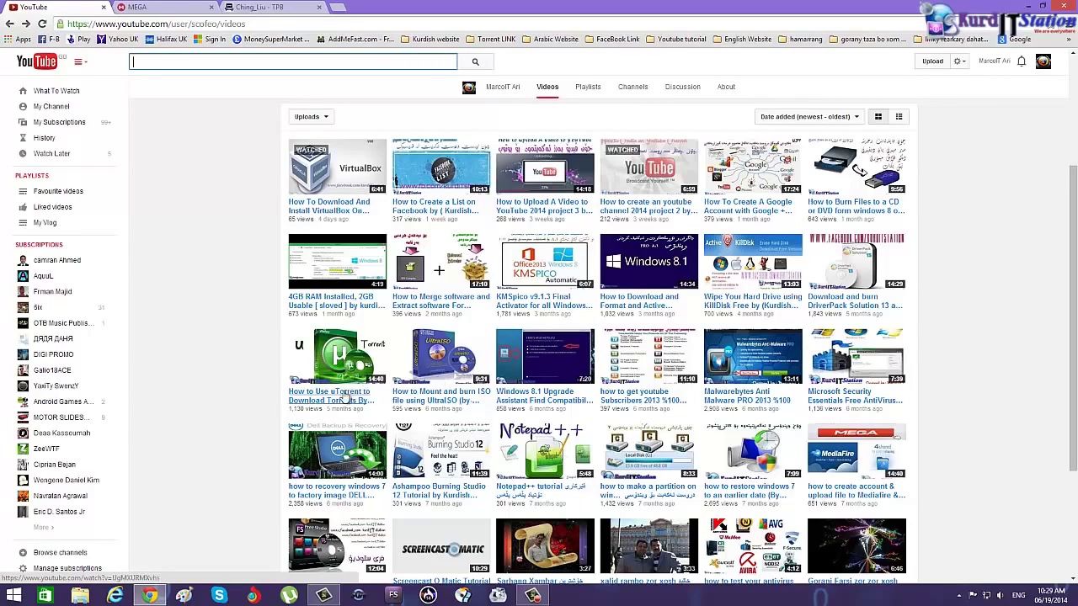
pyautogui.scroll(3, 515, 412)
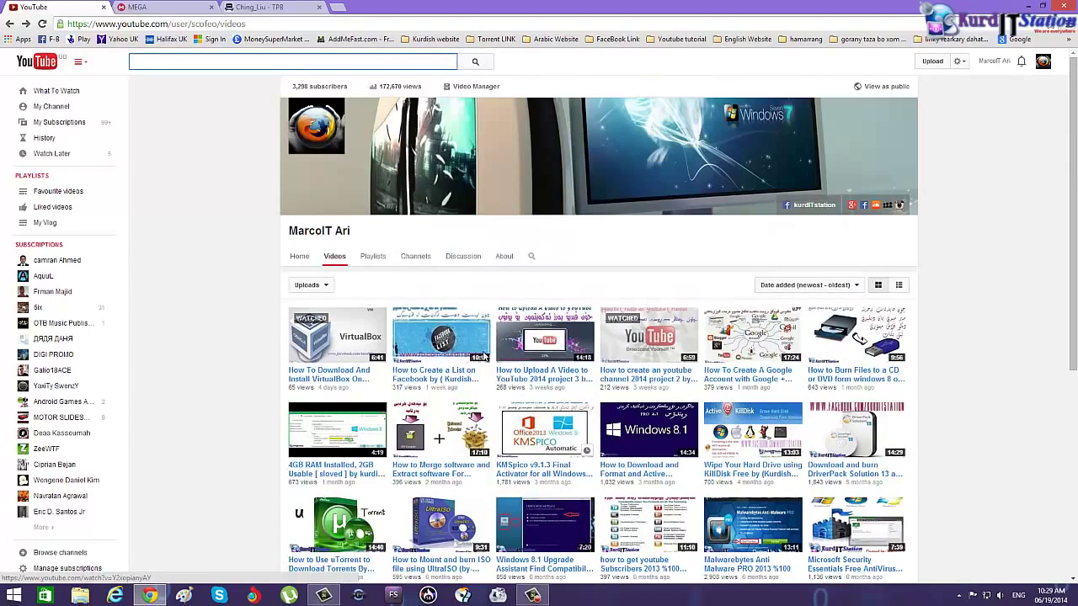
pyautogui.moveTo(217, 23); pyautogui.dragTo(148, 43)
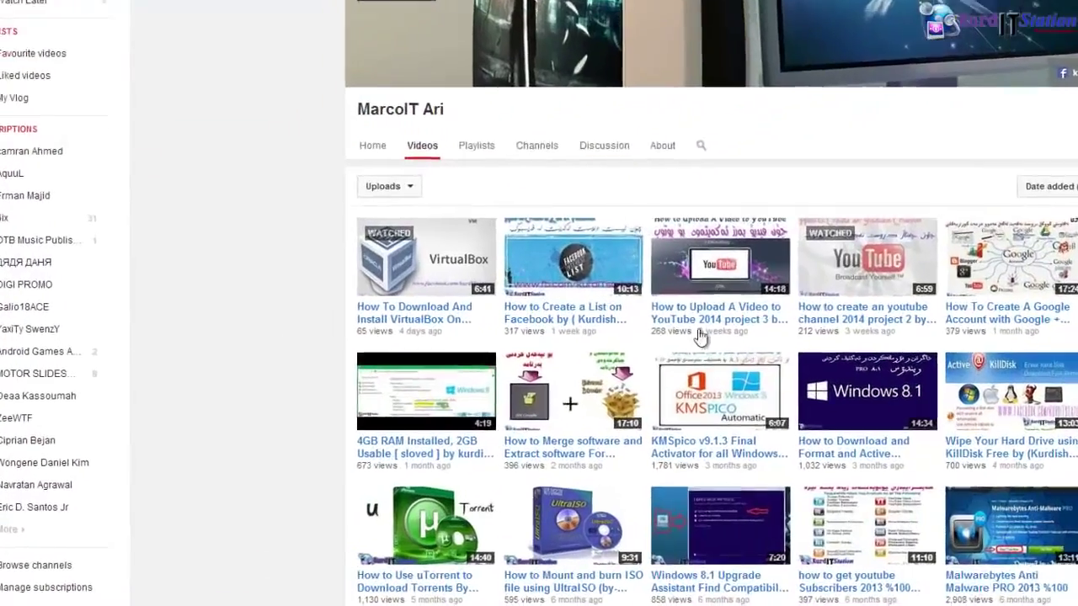
pyautogui.scroll(-2, 322, 410)
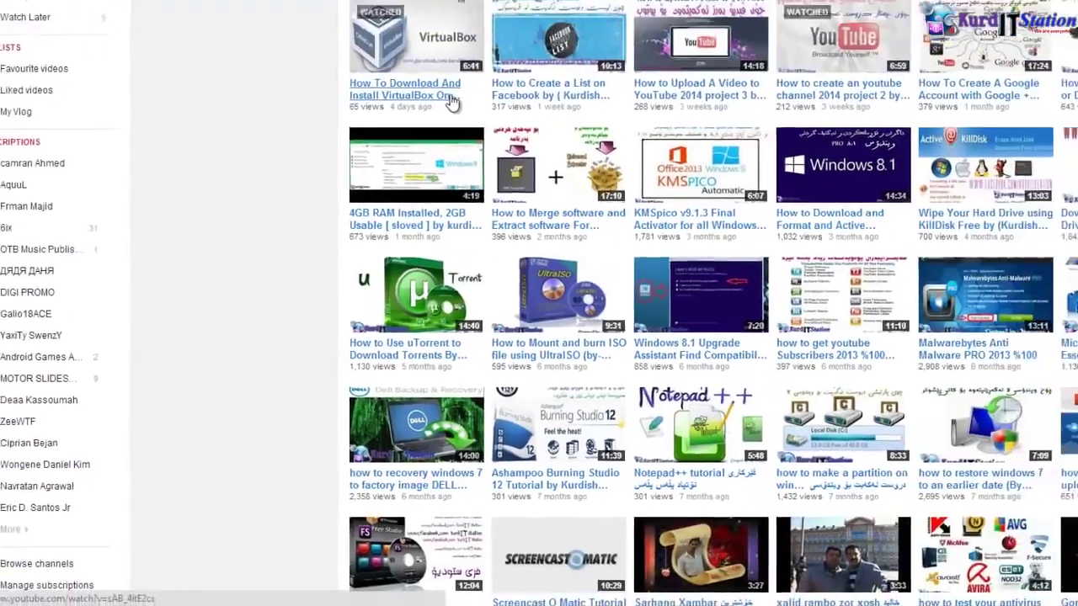
# Open the Internet Download Manager 6.20 Build 5 Retail page from the uploader's torrent list
pyautogui.click(261, 7)
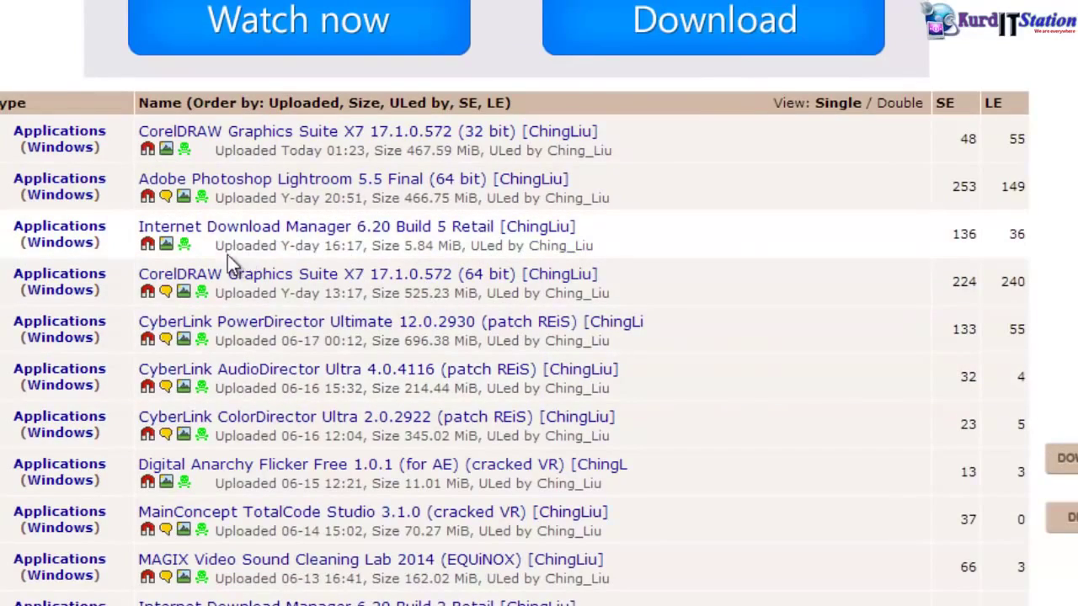
pyautogui.click(296, 228)
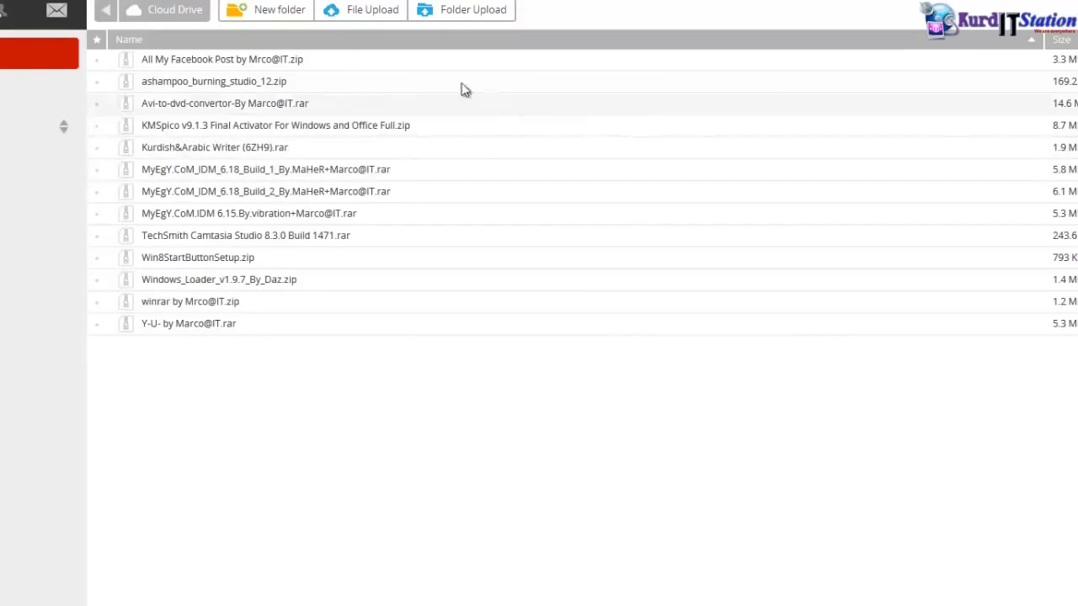
# Look over the IDM 6.18 Build 1, 6.18 Build 2 and 6.15 archives stored in the MEGA cloud drive
pyautogui.click(231, 174)
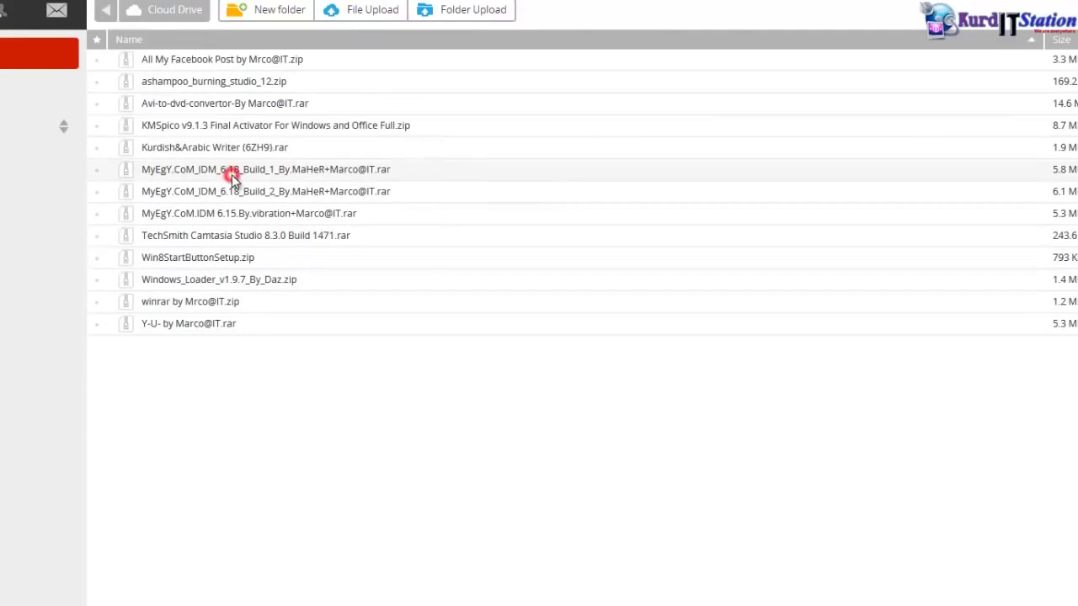
pyautogui.click(206, 195)
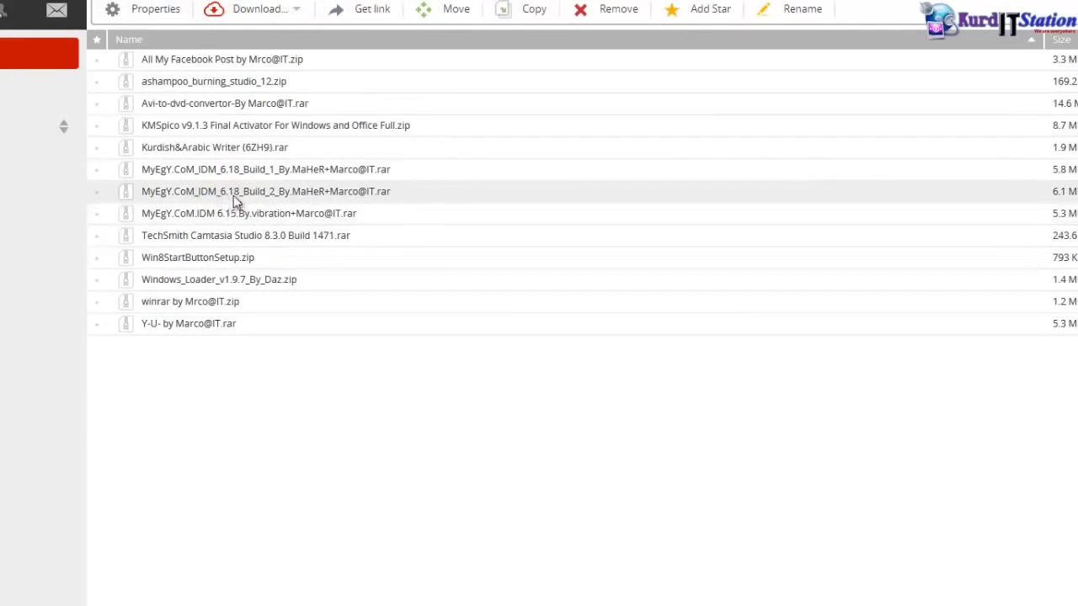
pyautogui.click(253, 217)
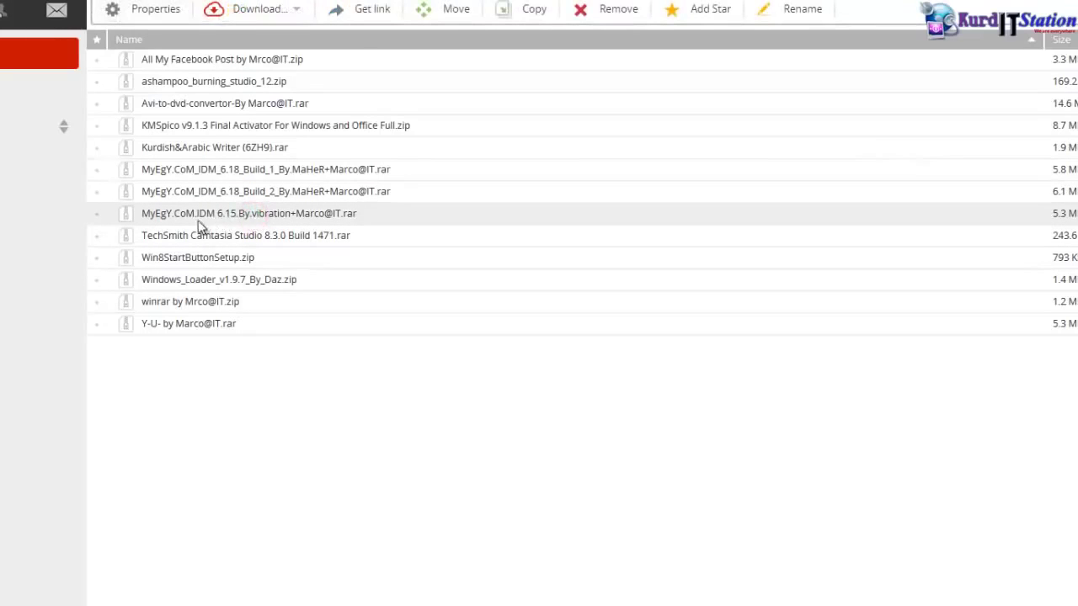
pyautogui.click(329, 191)
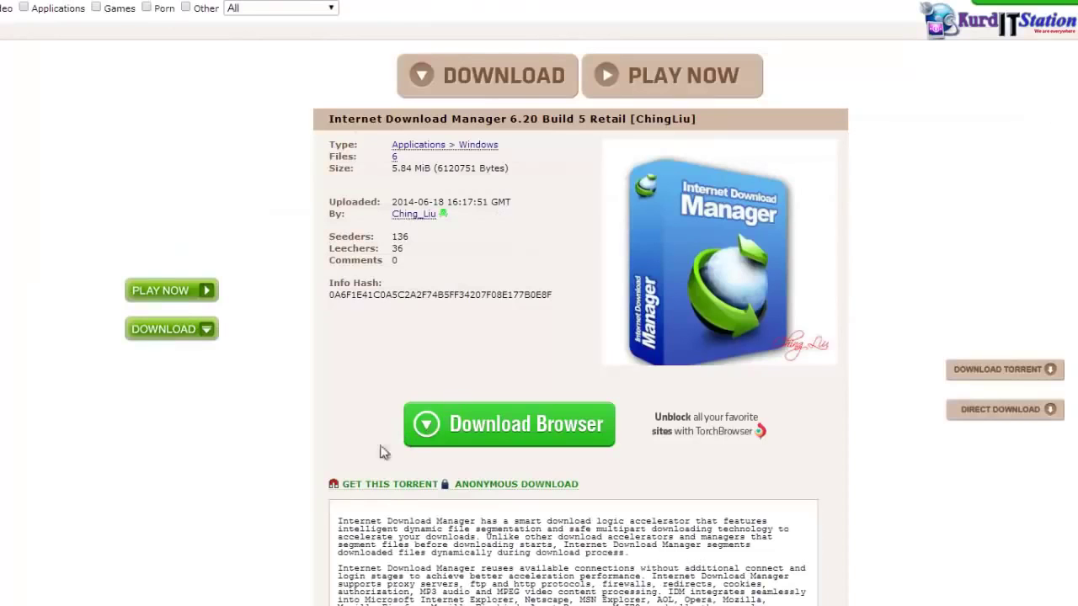
# Get the Internet Download Manager 6.20 Build 5 Retail torrent and add it in µTorrent with all files, saving to Downloads
pyautogui.click(398, 489)
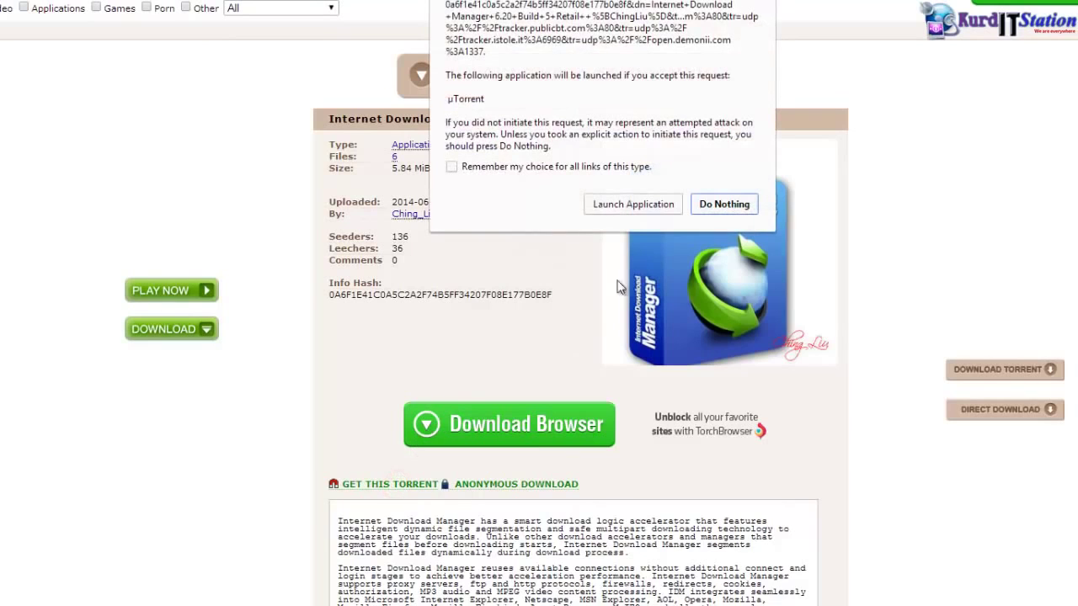
pyautogui.click(614, 202)
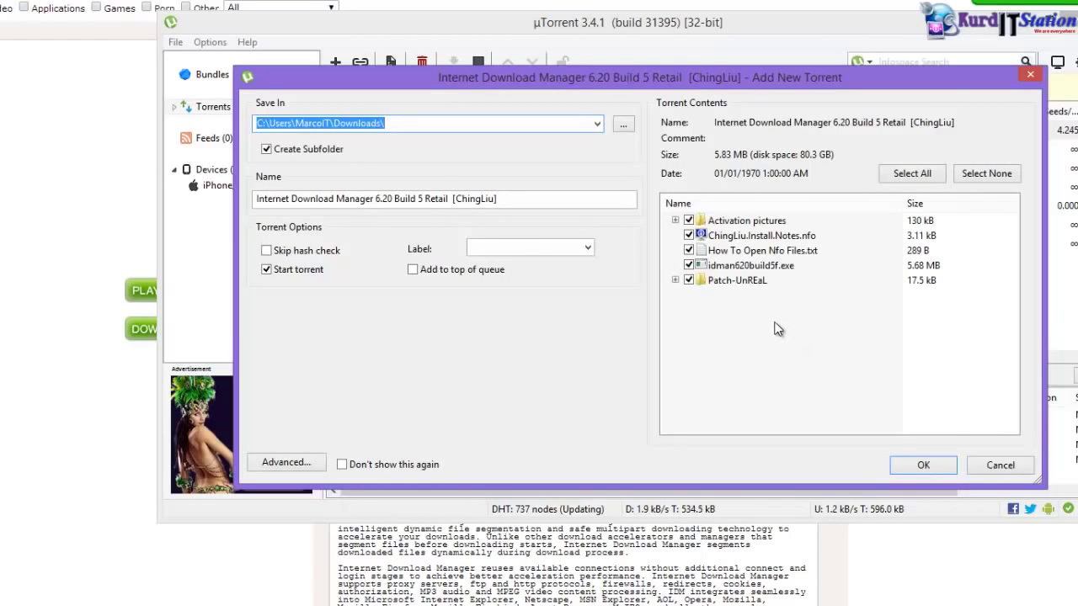
pyautogui.click(920, 469)
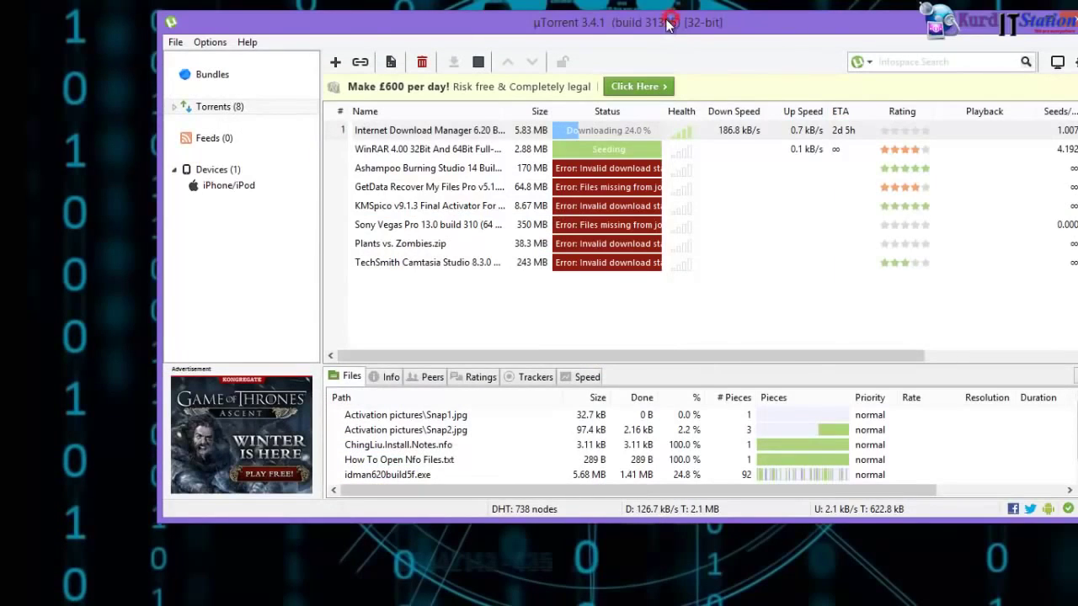
# Open the containing folder of the downloaded Internet Download Manager torrent, continuing past the Plus upgrade notice
pyautogui.moveTo(668, 24); pyautogui.dragTo(638, 37)
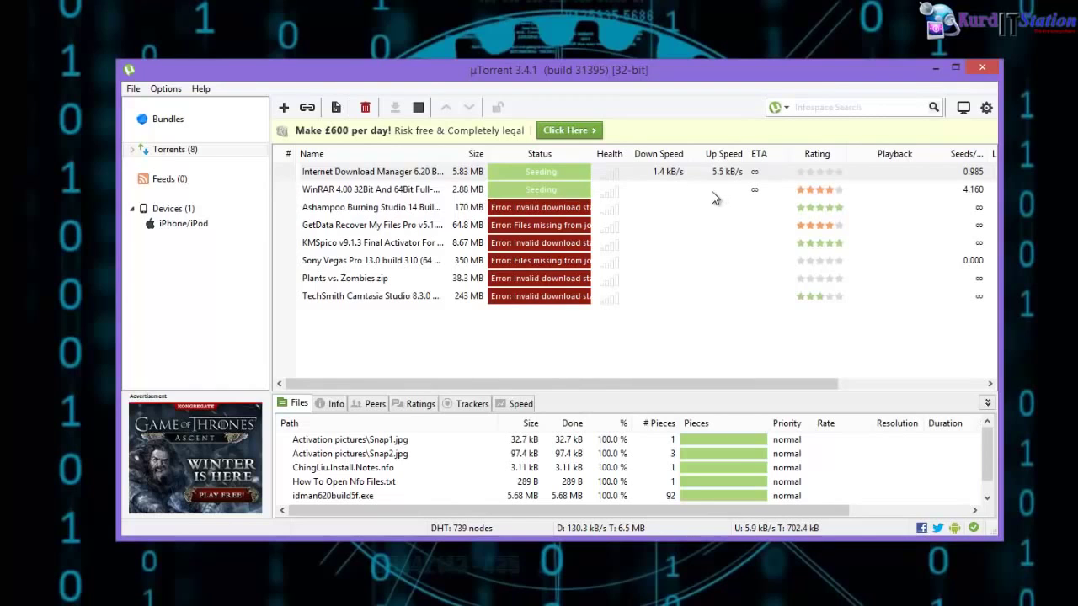
pyautogui.click(397, 171)
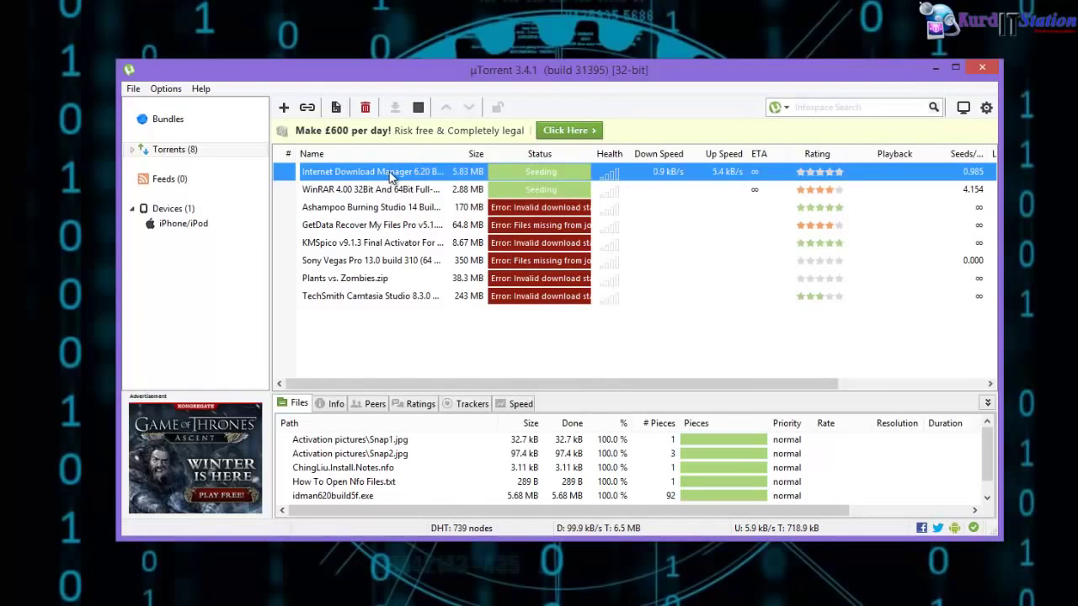
pyautogui.rightClick(391, 176)
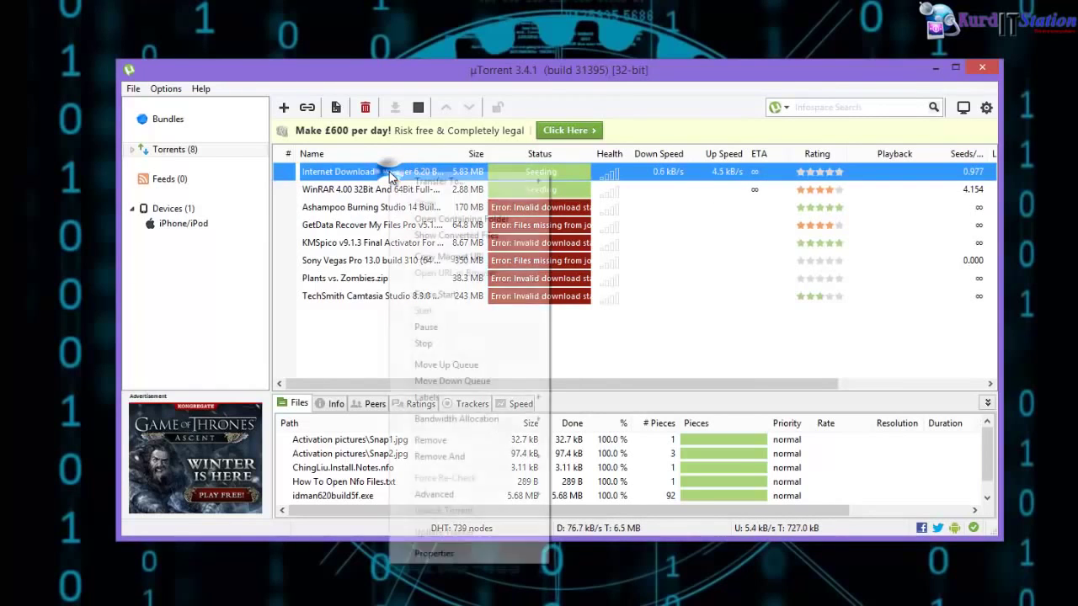
pyautogui.click(453, 220)
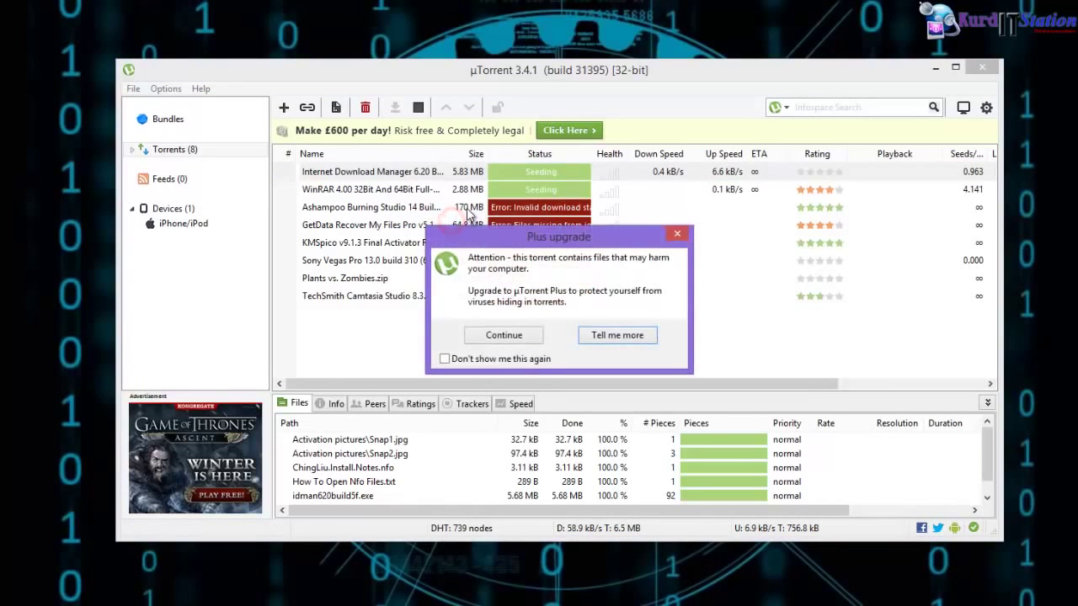
pyautogui.click(516, 336)
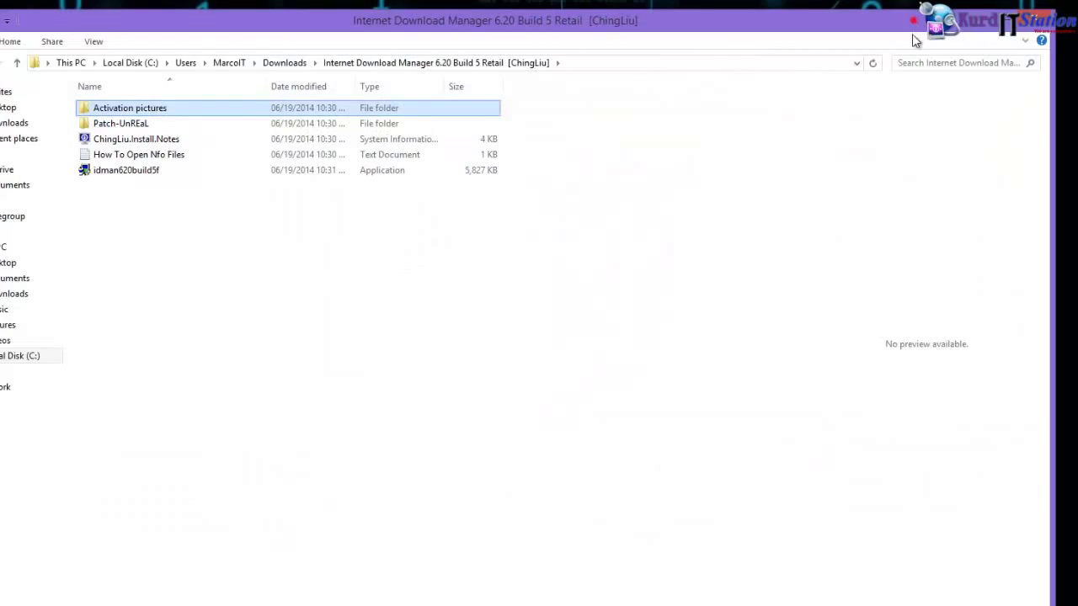
# Exit µTorrent completely and reposition the Internet Download Manager folder window
pyautogui.moveTo(912, 40); pyautogui.dragTo(908, 129)
pyautogui.click(835, 67)
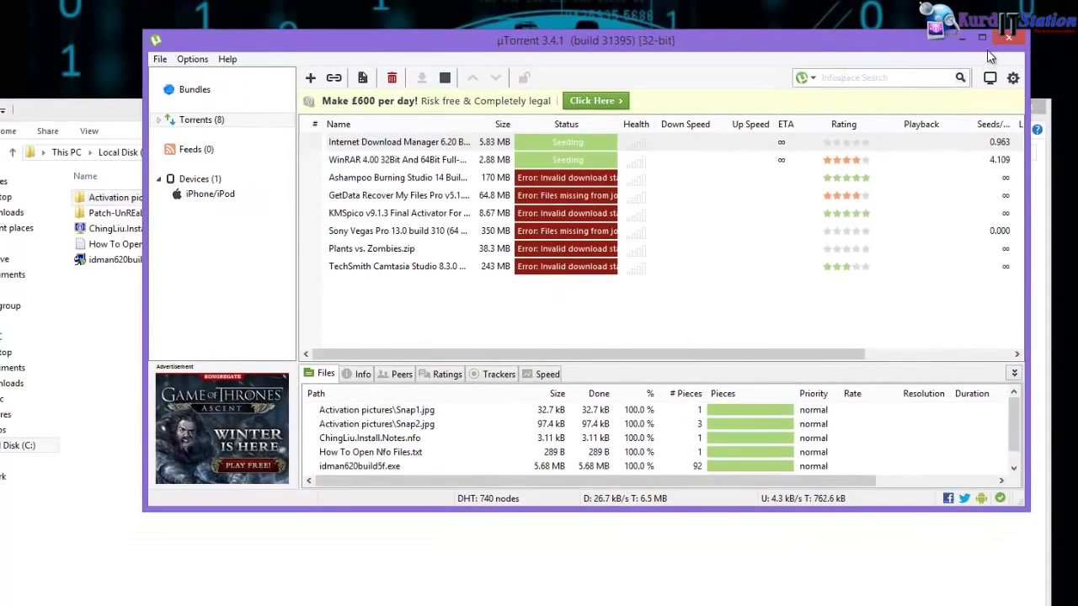
pyautogui.click(1008, 38)
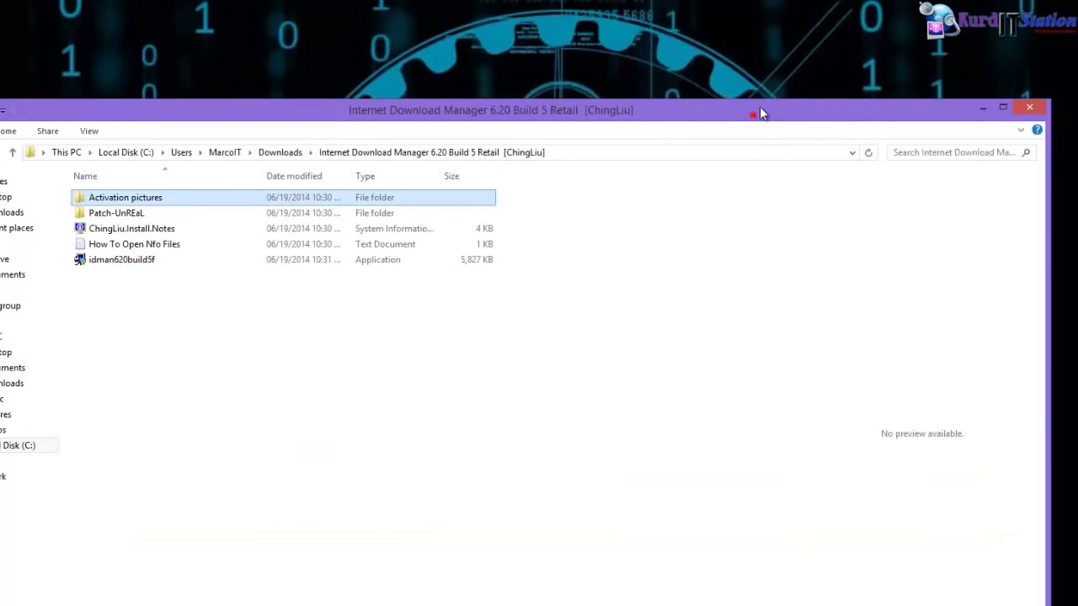
pyautogui.moveTo(760, 113); pyautogui.dragTo(775, 79)
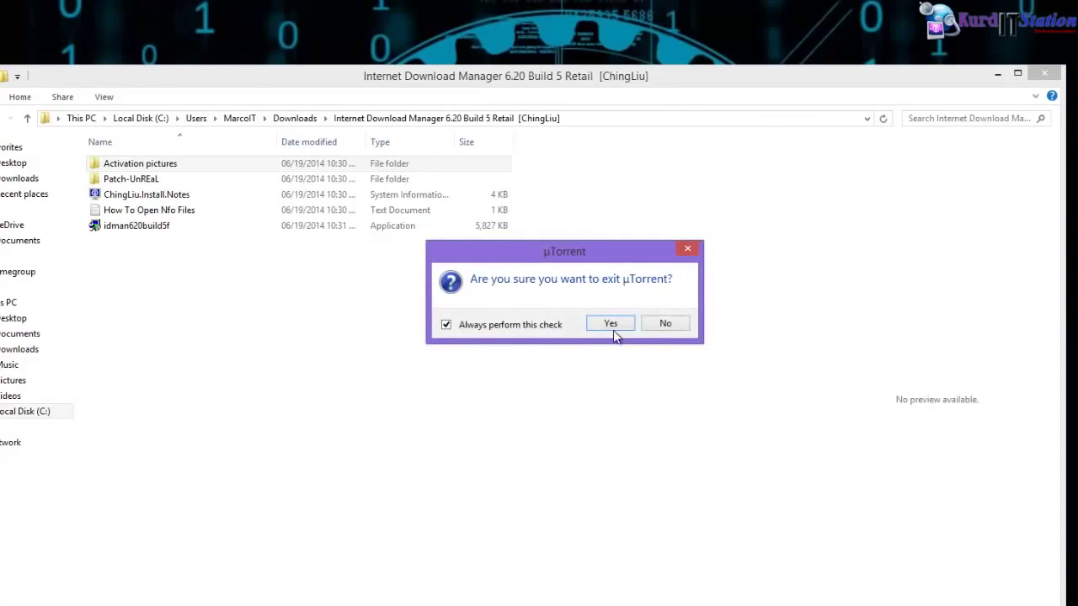
pyautogui.click(610, 322)
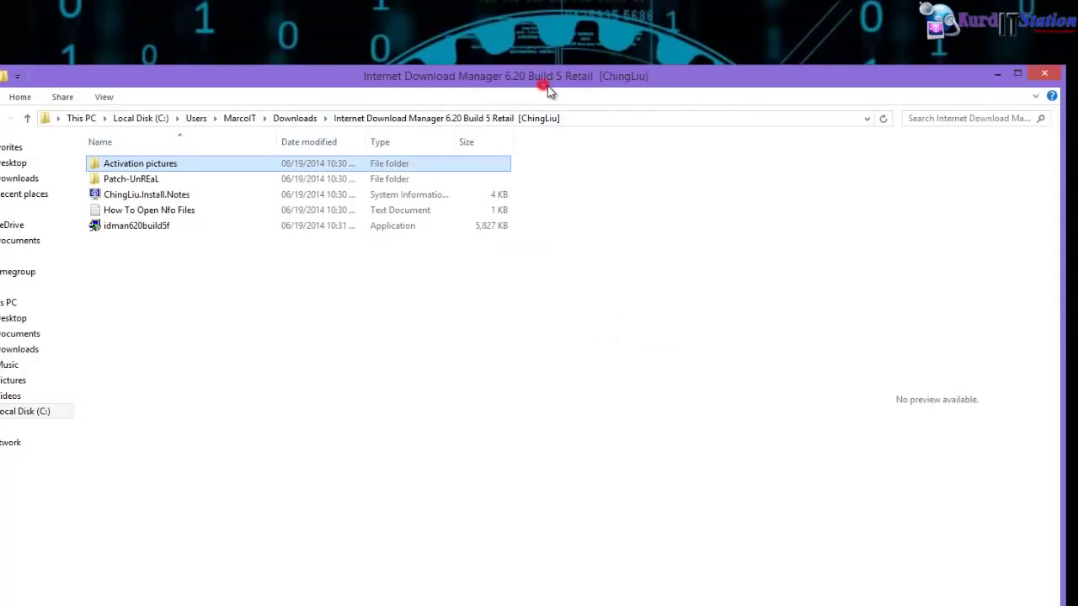
pyautogui.moveTo(556, 89); pyautogui.dragTo(628, 62)
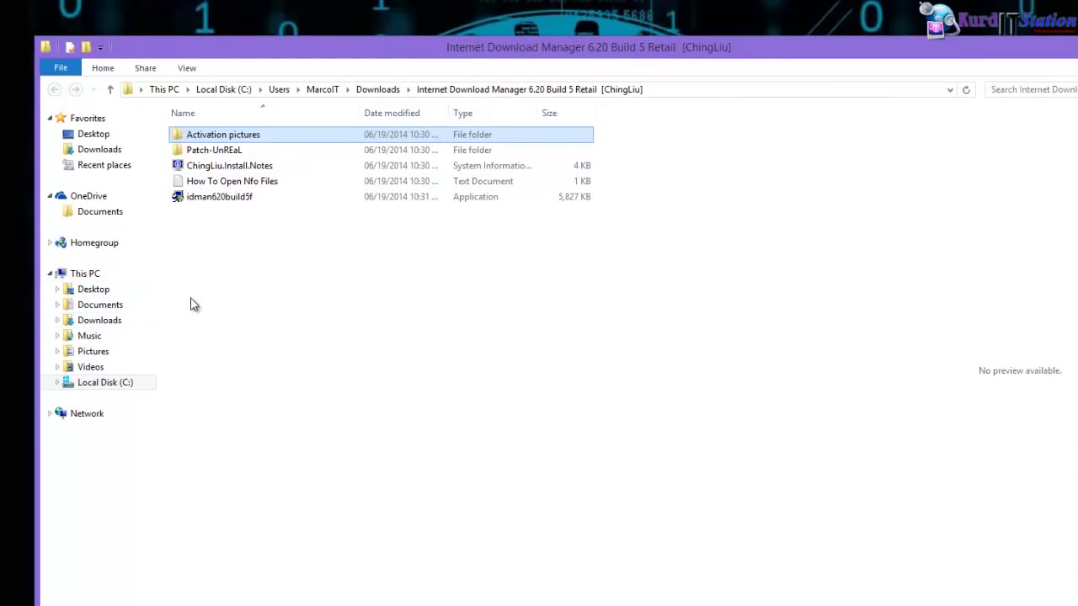
# View the Downloads folder and reopen the Internet Download Manager 6.20 Build 5 Retail folder from there
pyautogui.click(93, 320)
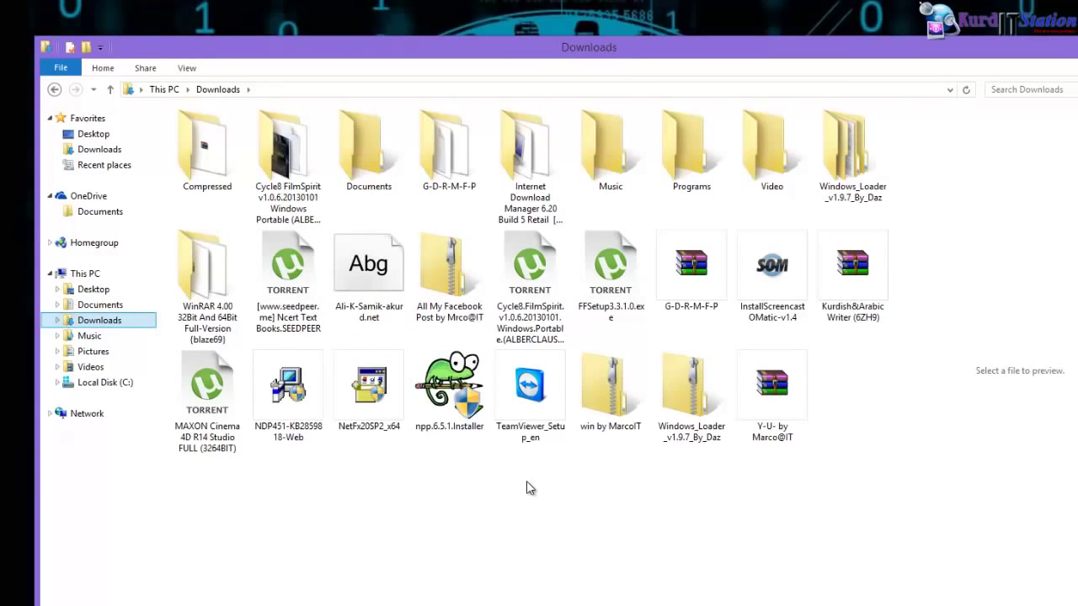
pyautogui.click(523, 168)
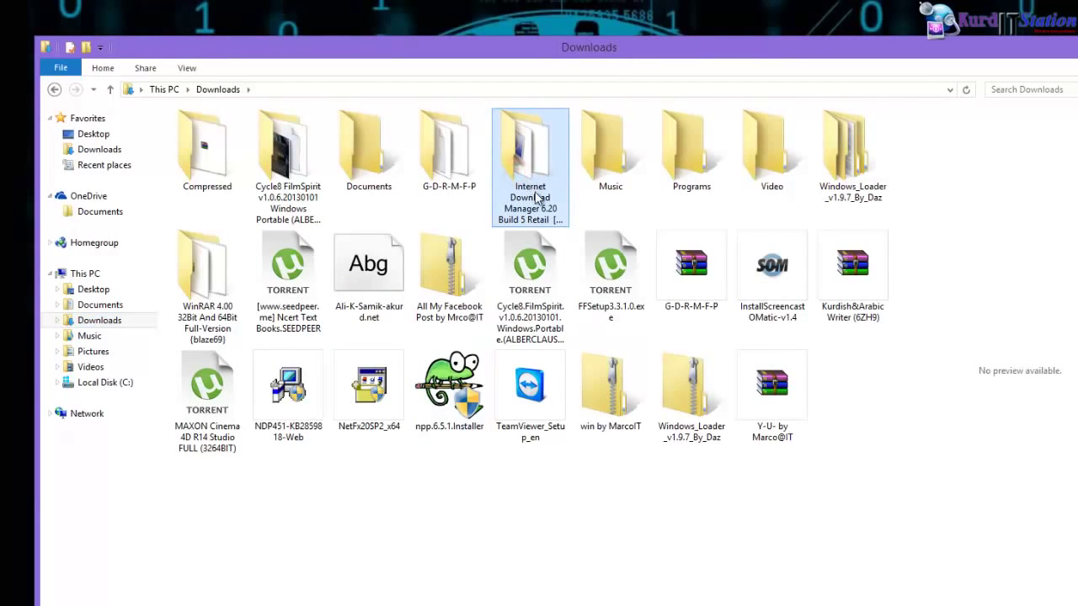
pyautogui.doubleClick(538, 172)
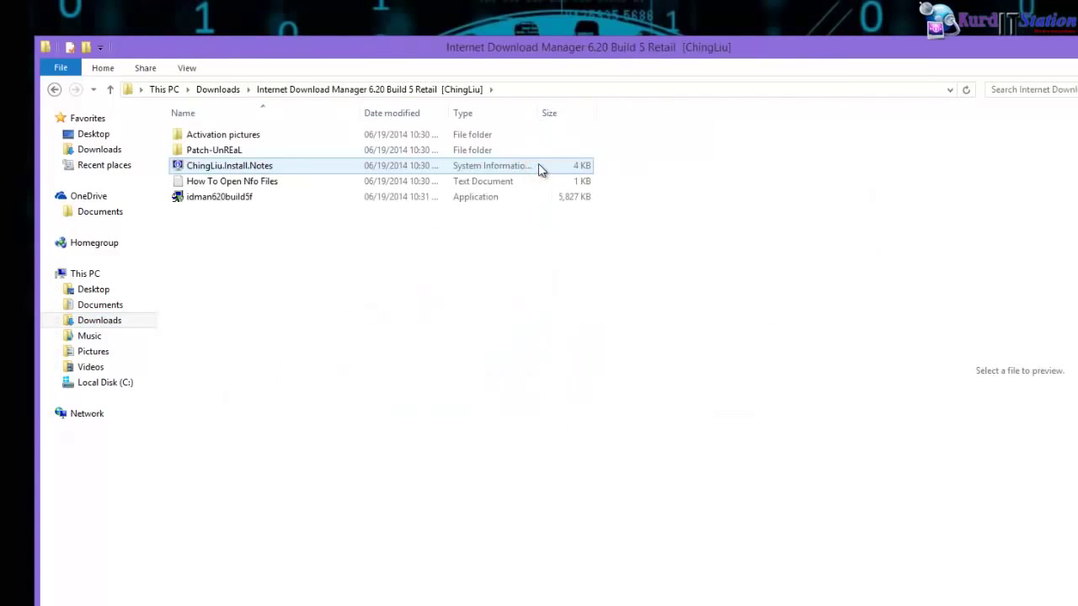
# Open the How To Open Nfo Files text document to read its instructions
pyautogui.moveTo(476, 45); pyautogui.dragTo(499, 43)
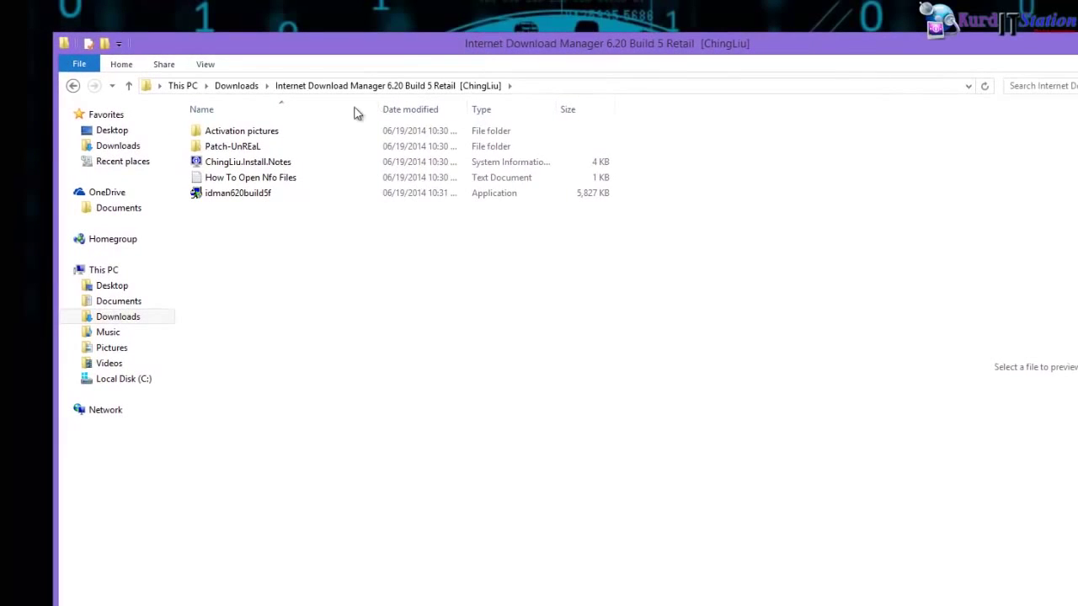
pyautogui.doubleClick(253, 179)
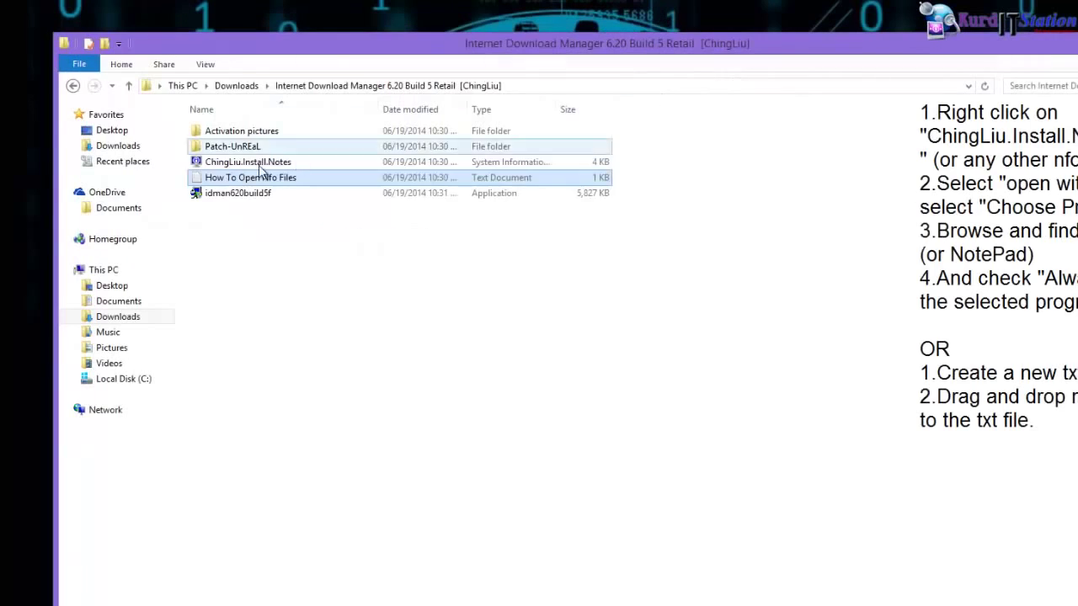
# View the Snap1 and Snap2 images in the Activation pictures folder, then close them and return to the parent folder
pyautogui.keyDown('ctrl'); pyautogui.click(198, 193); pyautogui.keyUp('ctrl')
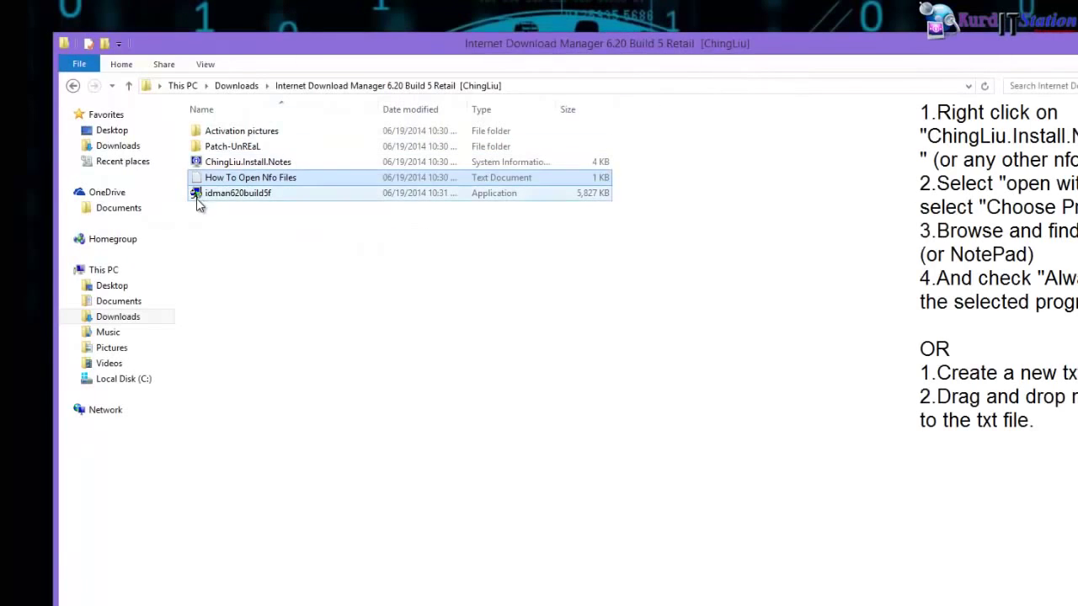
pyautogui.click(243, 194)
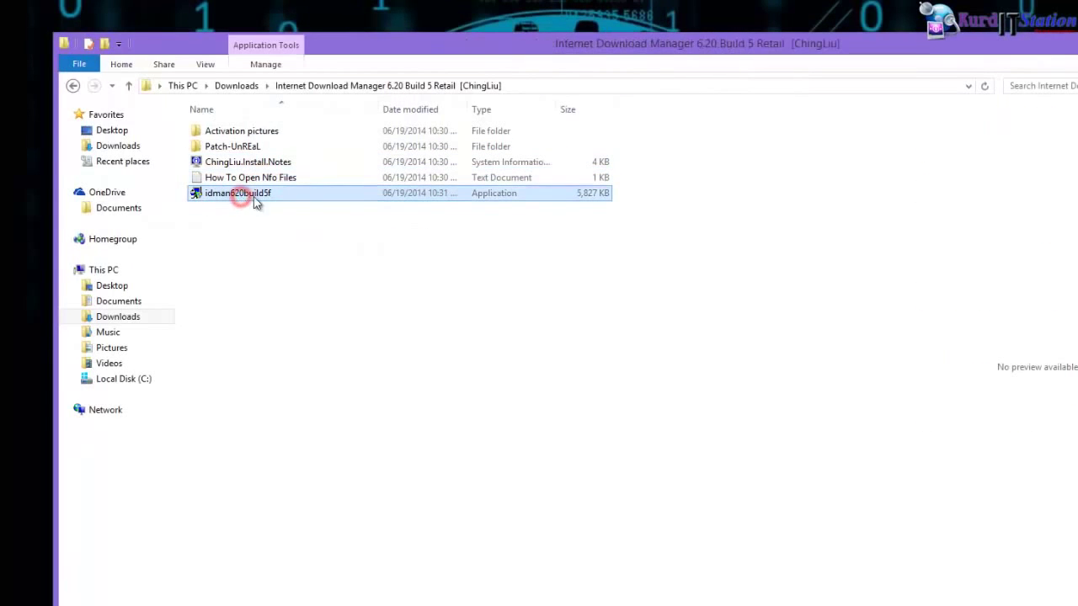
pyautogui.click(250, 147)
pyautogui.click(243, 133)
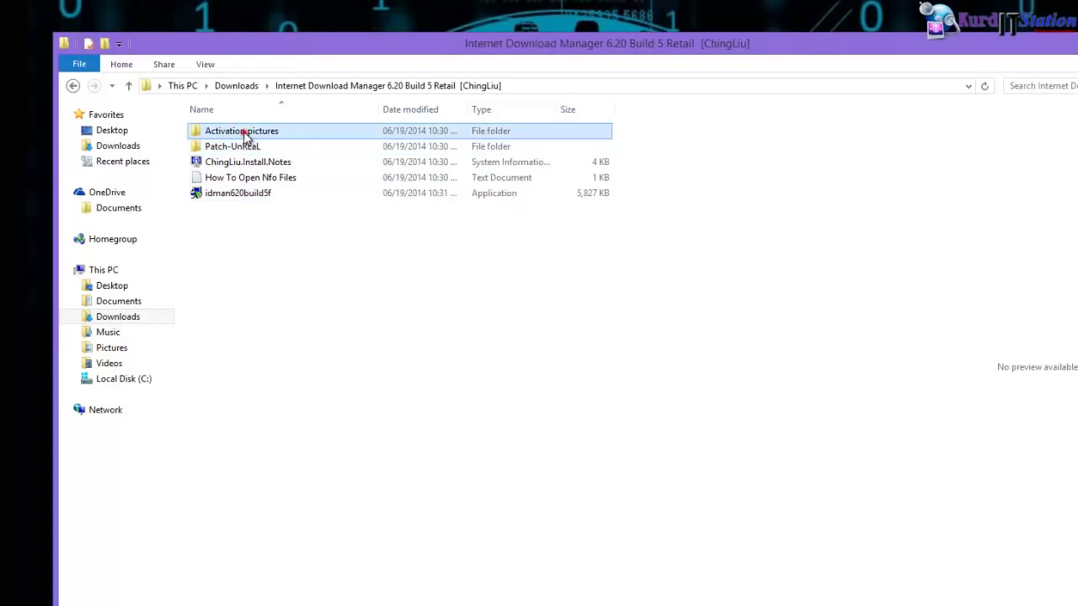
pyautogui.doubleClick(241, 132)
pyautogui.click(251, 138)
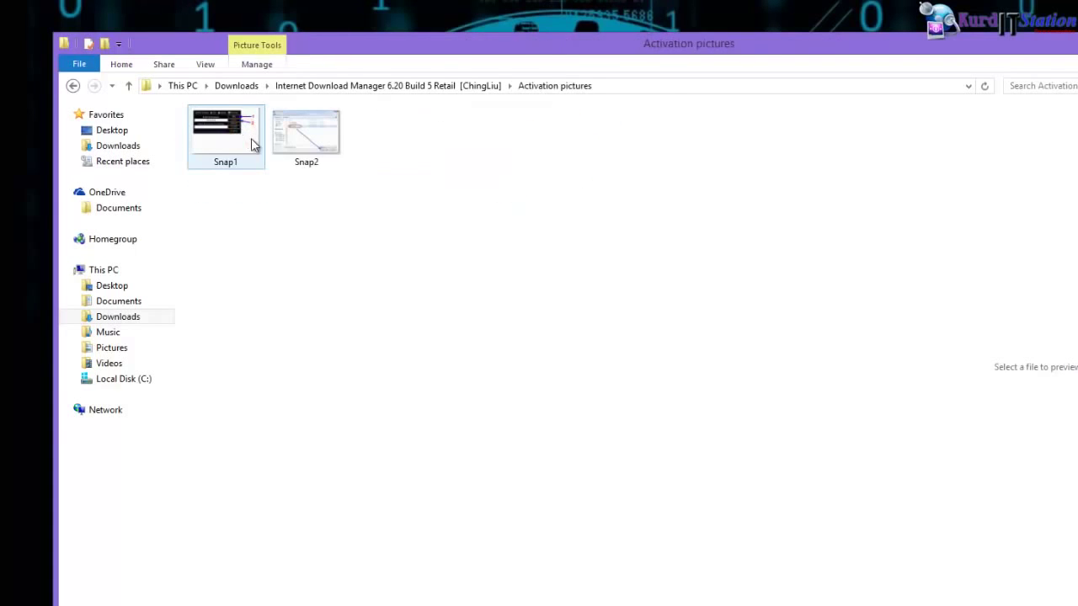
pyautogui.doubleClick(227, 145)
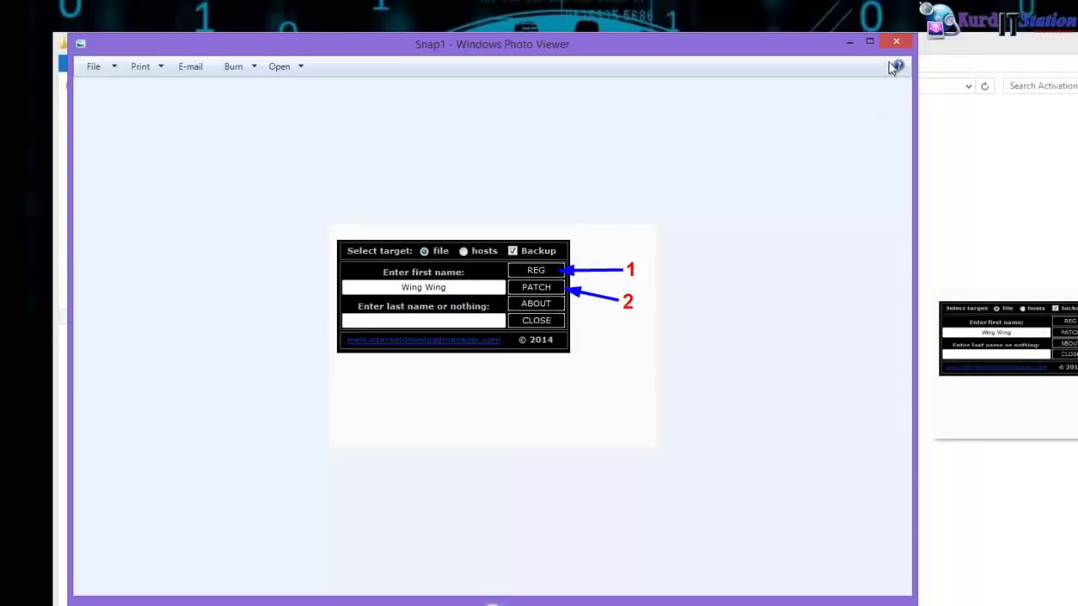
pyautogui.press('Right')
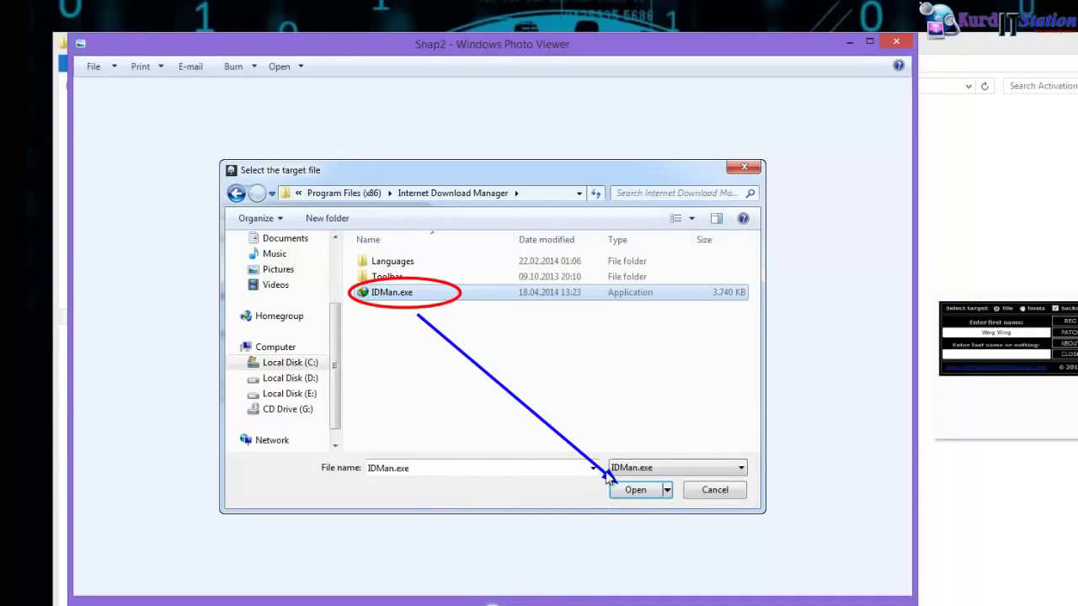
pyautogui.click(896, 43)
pyautogui.click(73, 86)
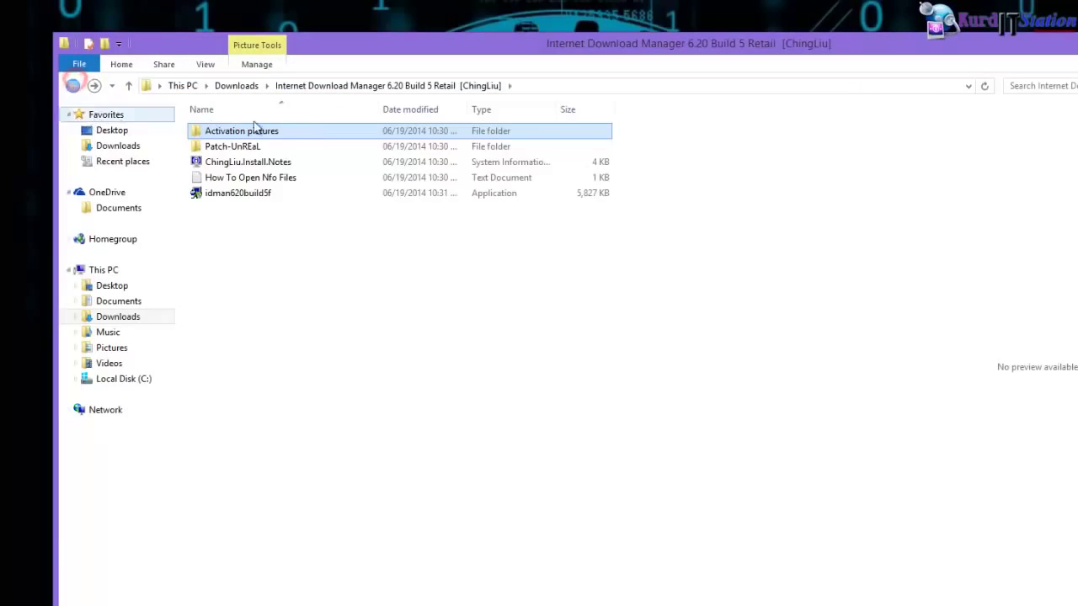
# Look inside the Patch-UnREaL folder and return to the Internet Download Manager 6.20 Build 5 Retail folder
pyautogui.click(255, 146)
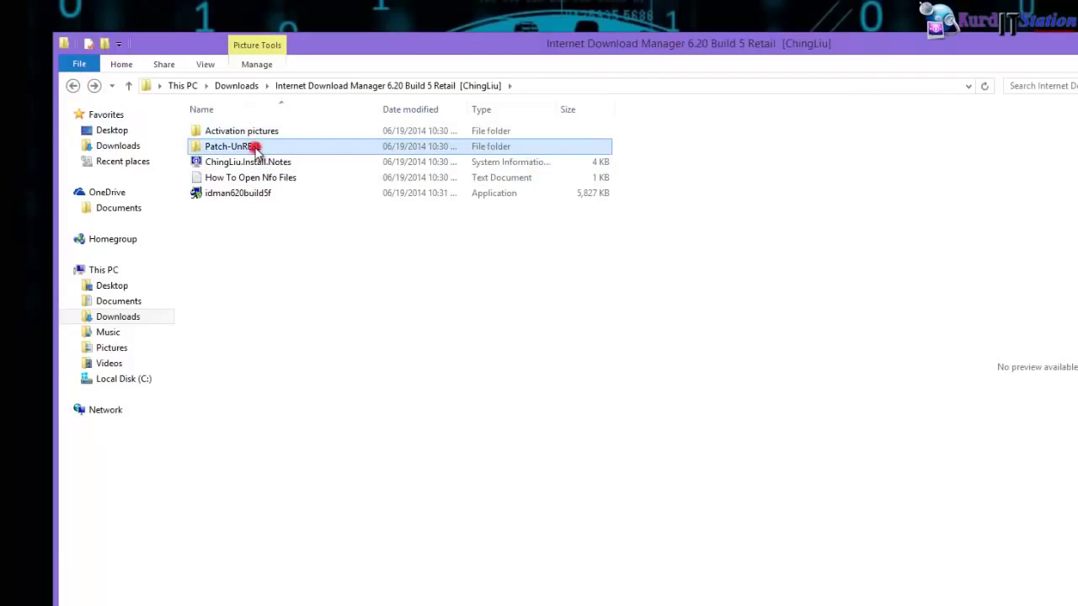
pyautogui.doubleClick(255, 147)
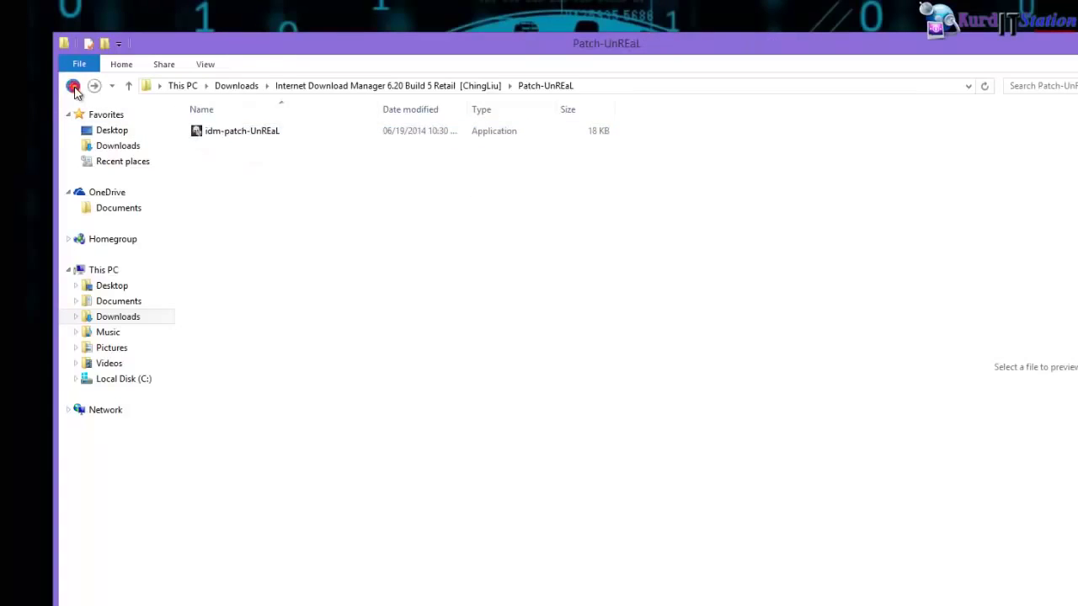
pyautogui.click(73, 86)
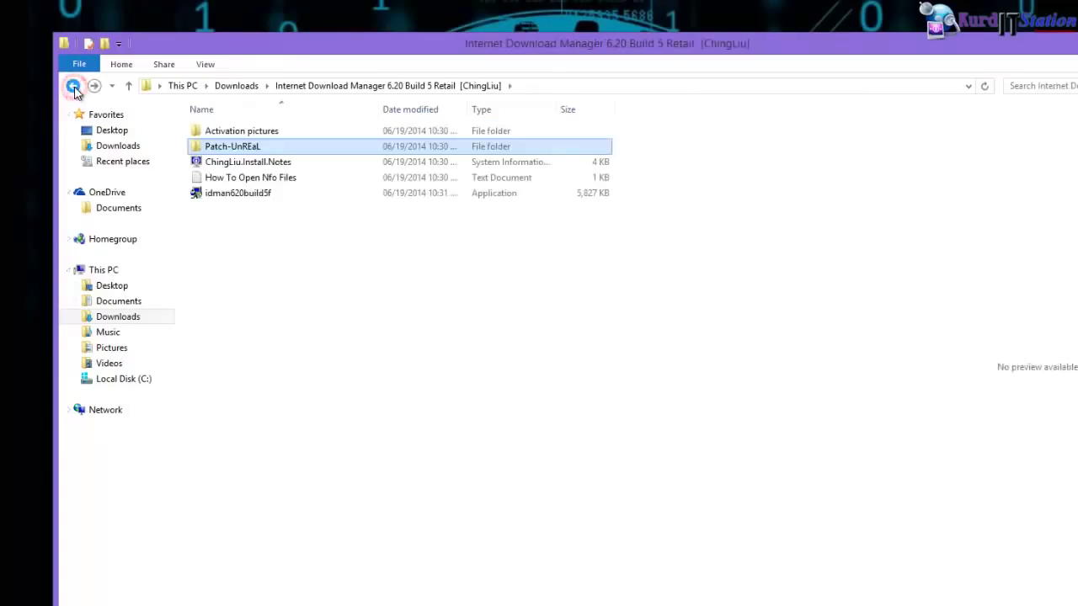
# Run the idman620build5f installer and install into C:\Program Files (x86)\Internet Download Manager with a desktop icon
pyautogui.doubleClick(251, 201)
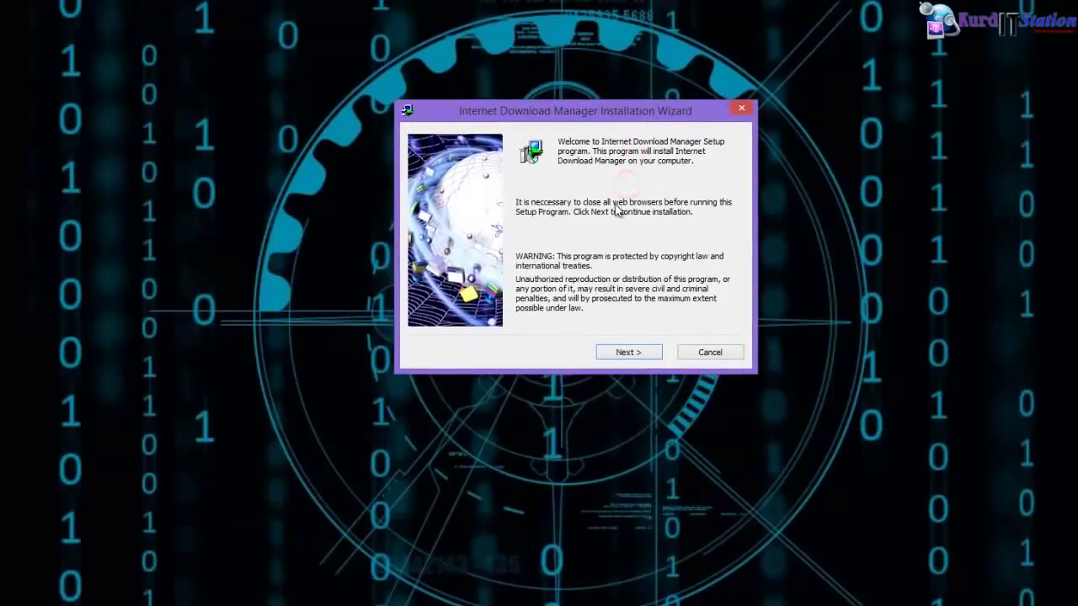
pyautogui.click(628, 353)
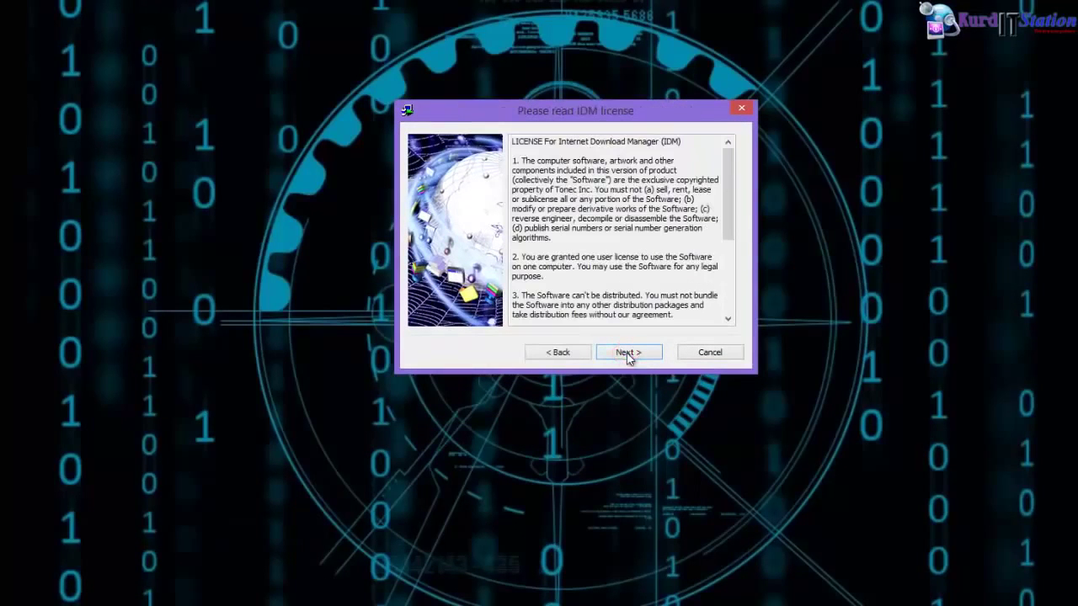
pyautogui.click(632, 353)
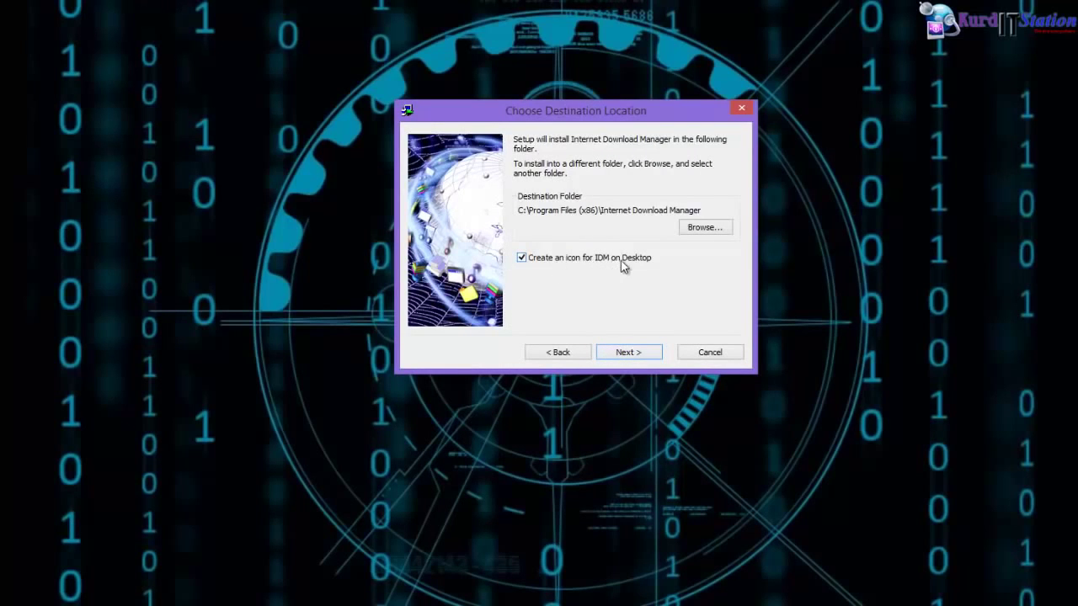
pyautogui.click(628, 354)
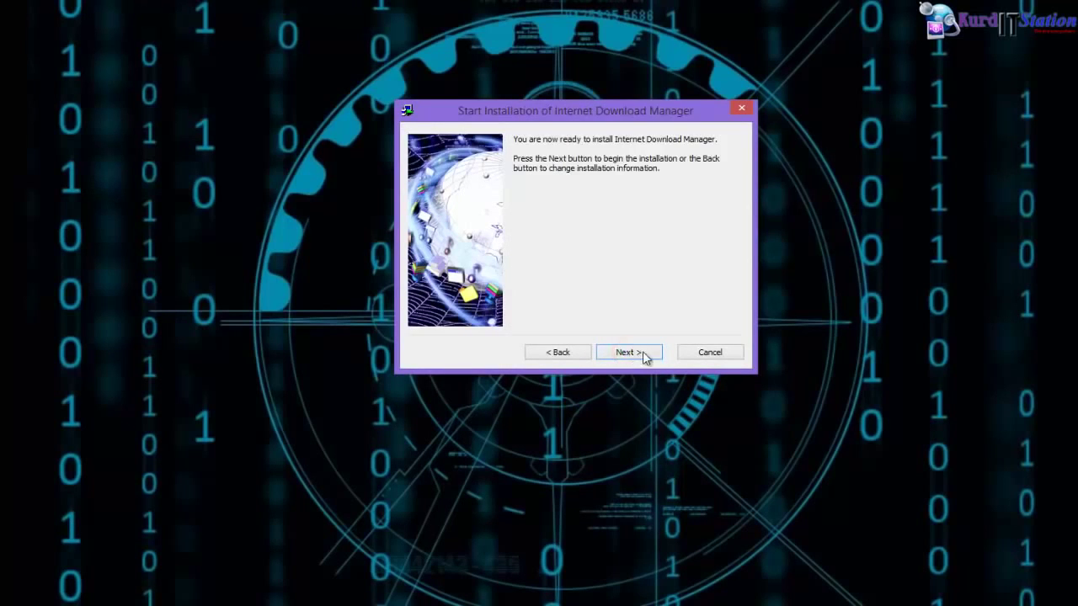
pyautogui.click(633, 354)
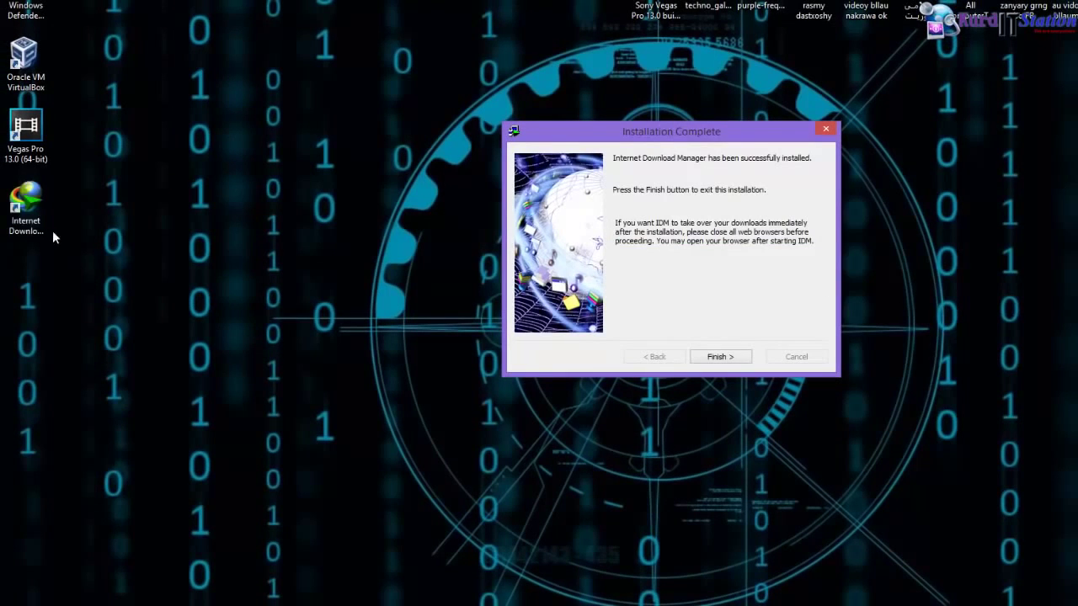
# Move the new Internet Download Manager shortcut on the desktop, finish the installation wizard and close the Google Chrome Integration notice
pyautogui.click(128, 74)
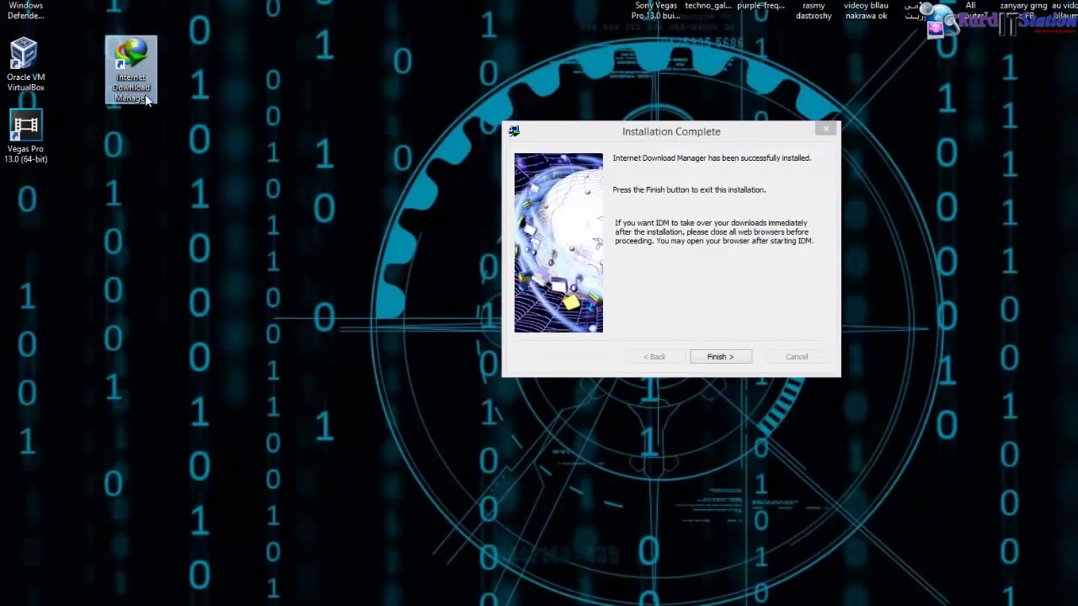
pyautogui.click(720, 357)
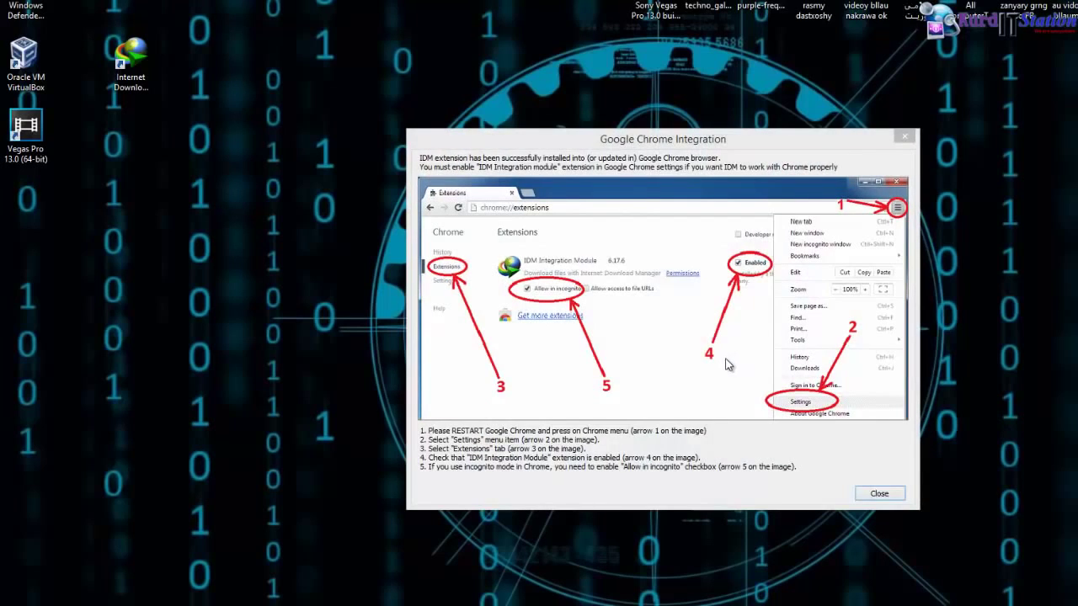
pyautogui.click(879, 495)
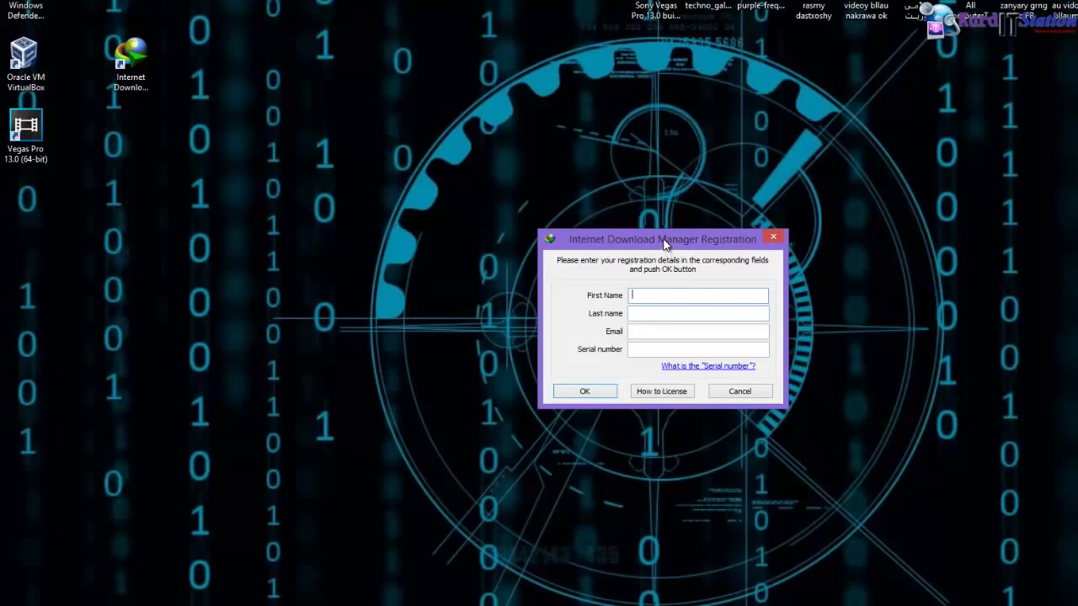
# Dismiss the Internet Download Manager Registration dialog without entering any registration details
pyautogui.moveTo(666, 243); pyautogui.dragTo(652, 204)
pyautogui.click(760, 199)
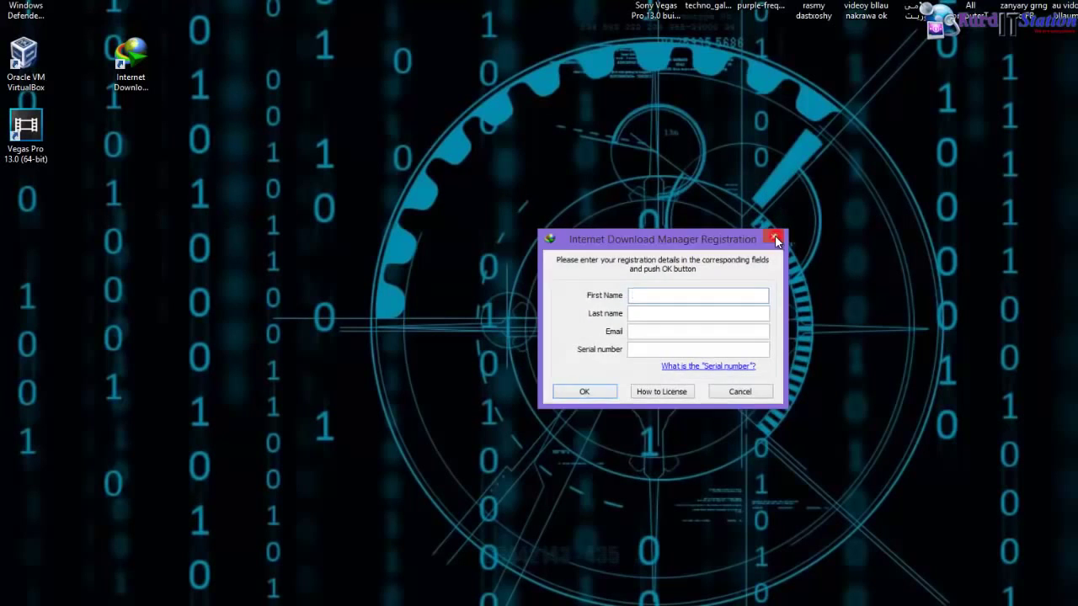
pyautogui.click(776, 240)
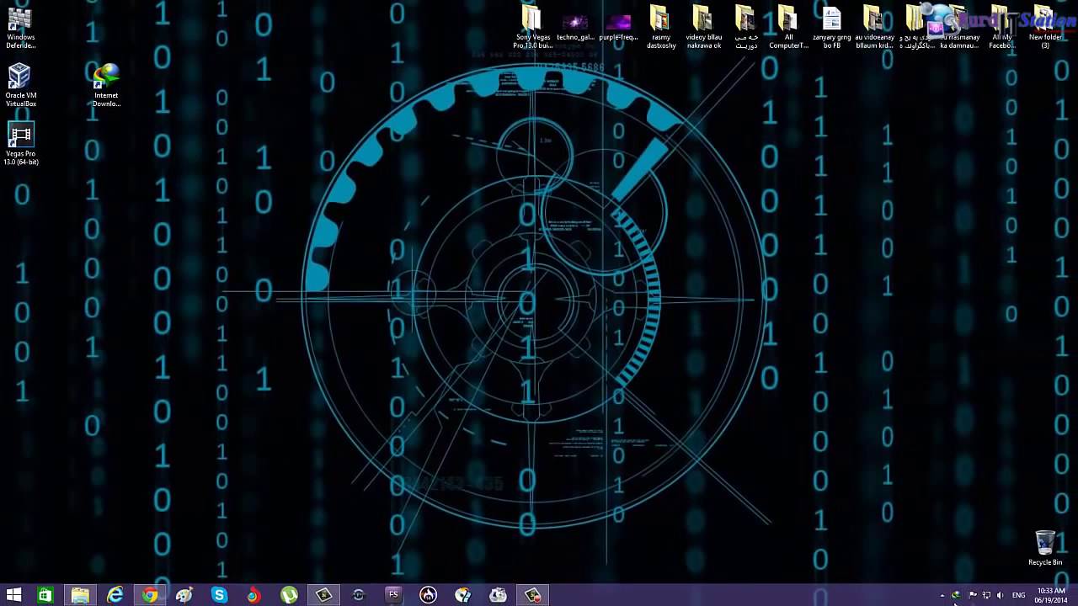
# Exit Internet Download Manager completely and check the hidden notification icons to make sure it is closed
pyautogui.rightClick(955, 599)
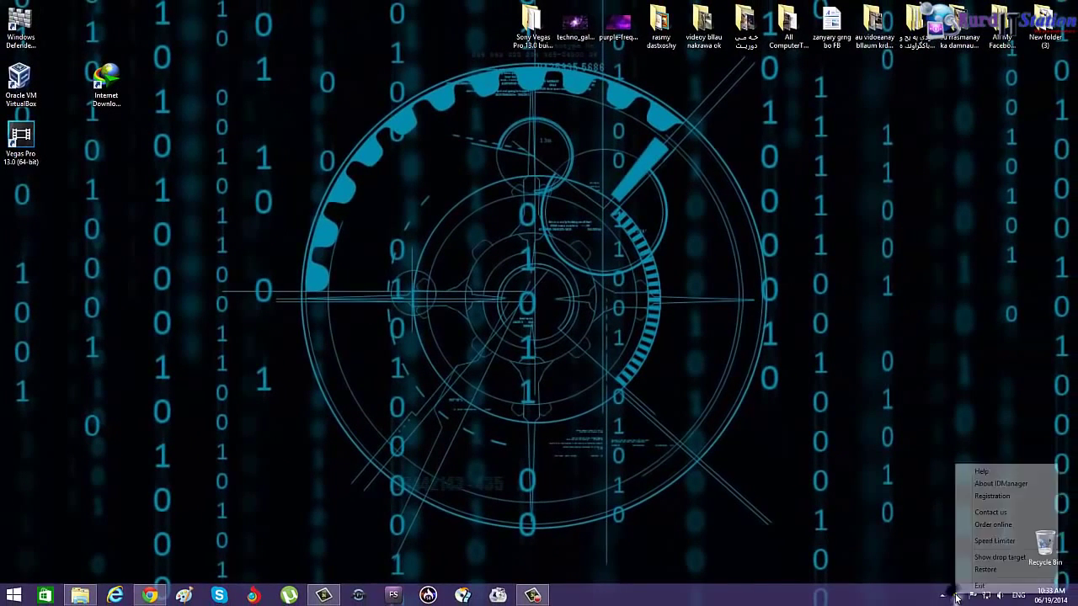
pyautogui.rightClick(955, 599)
pyautogui.click(979, 585)
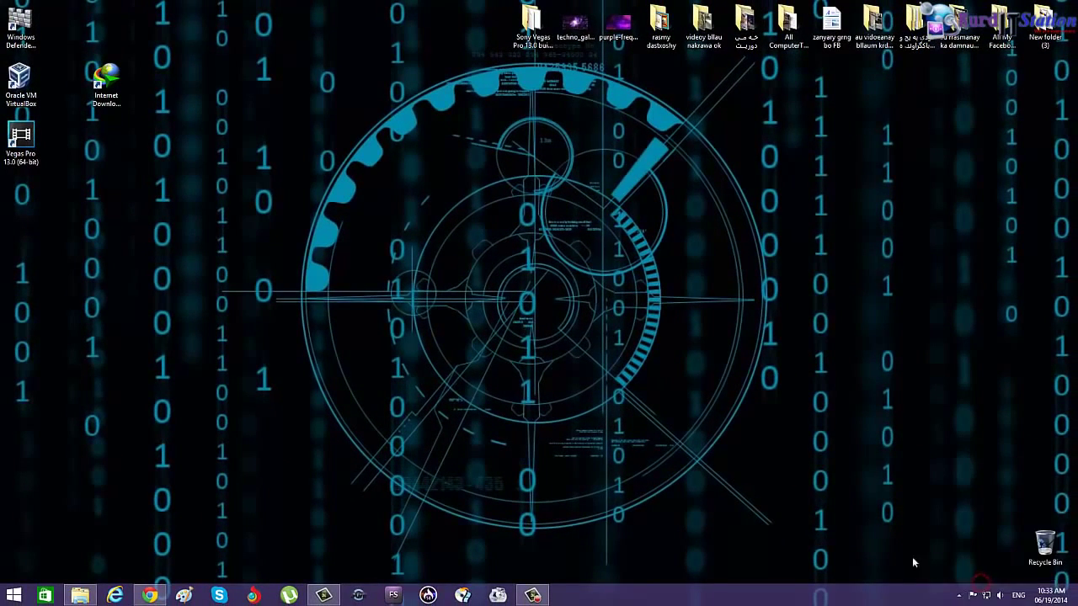
pyautogui.click(958, 595)
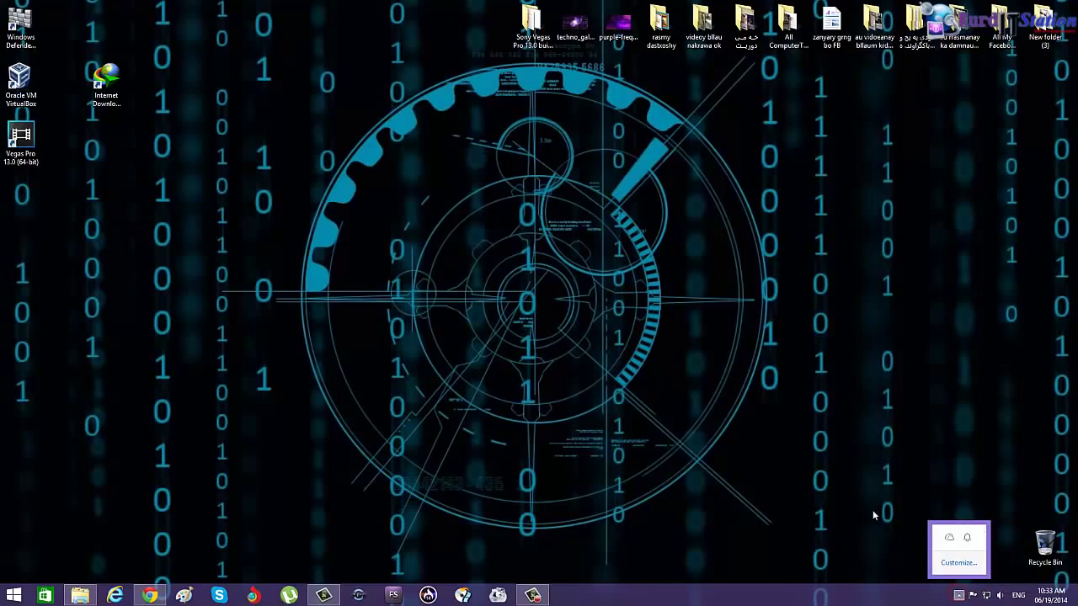
pyautogui.click(462, 362)
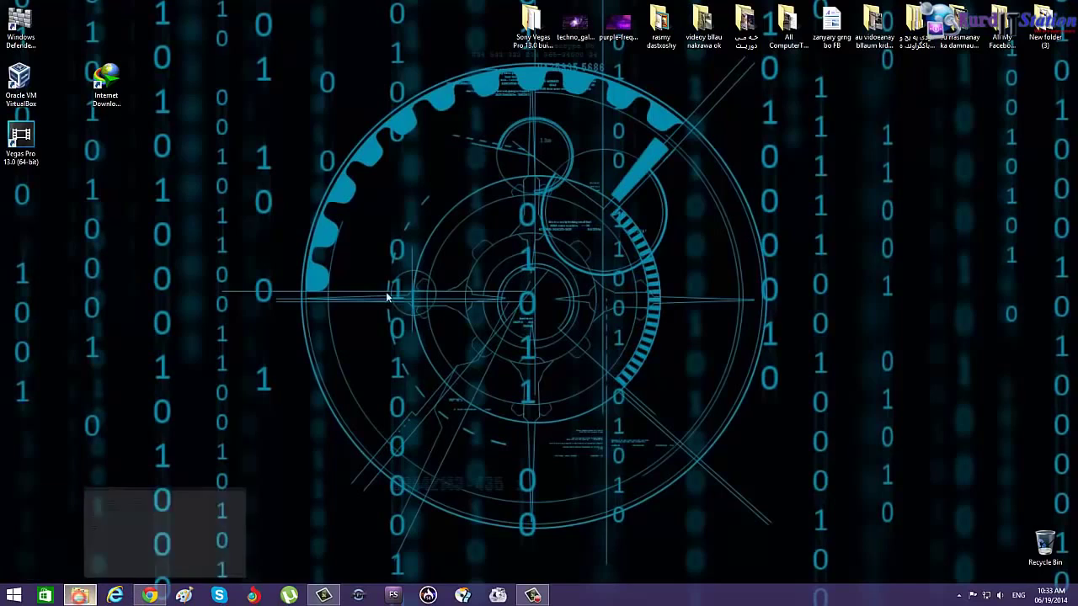
# Bring back the downloaded files window, open the Patch-UnREaL folder and move its window clear of the desktop shortcut
pyautogui.click(80, 595)
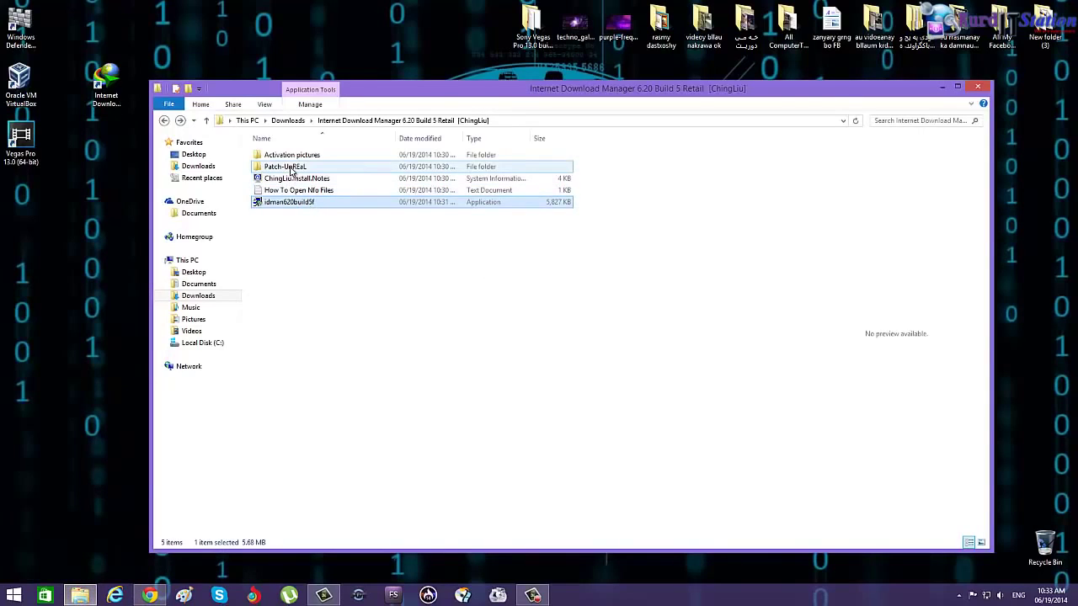
pyautogui.click(294, 167)
pyautogui.doubleClick(295, 167)
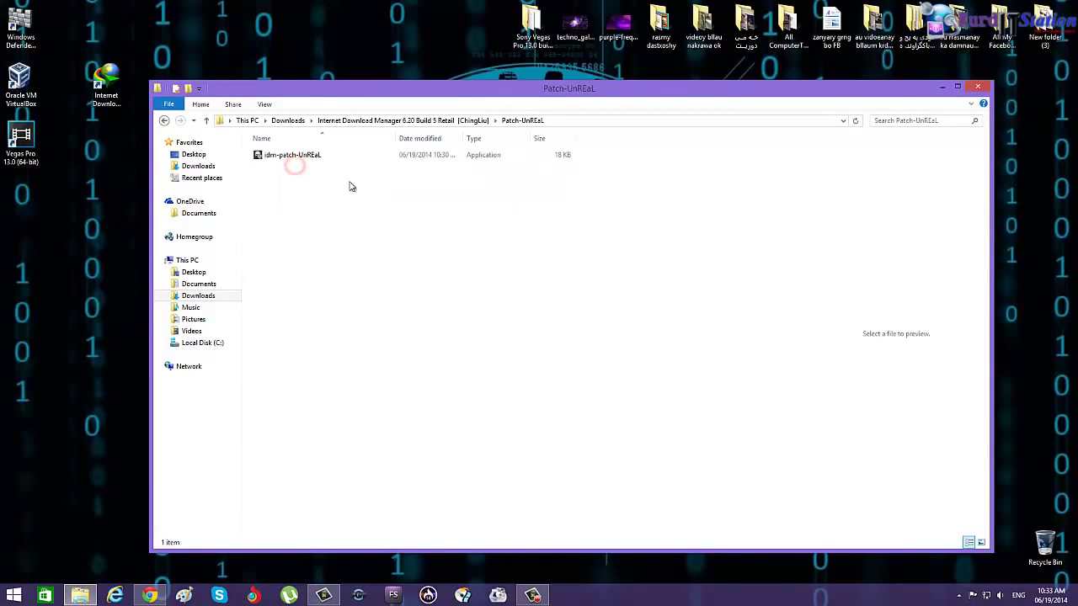
pyautogui.click(297, 161)
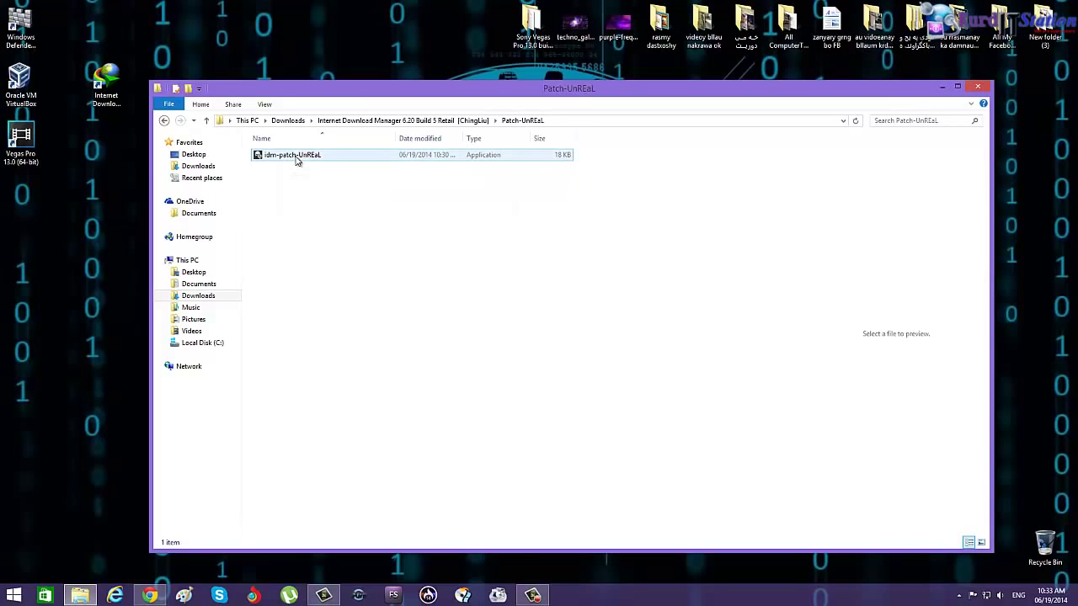
pyautogui.moveTo(334, 91); pyautogui.dragTo(449, 76)
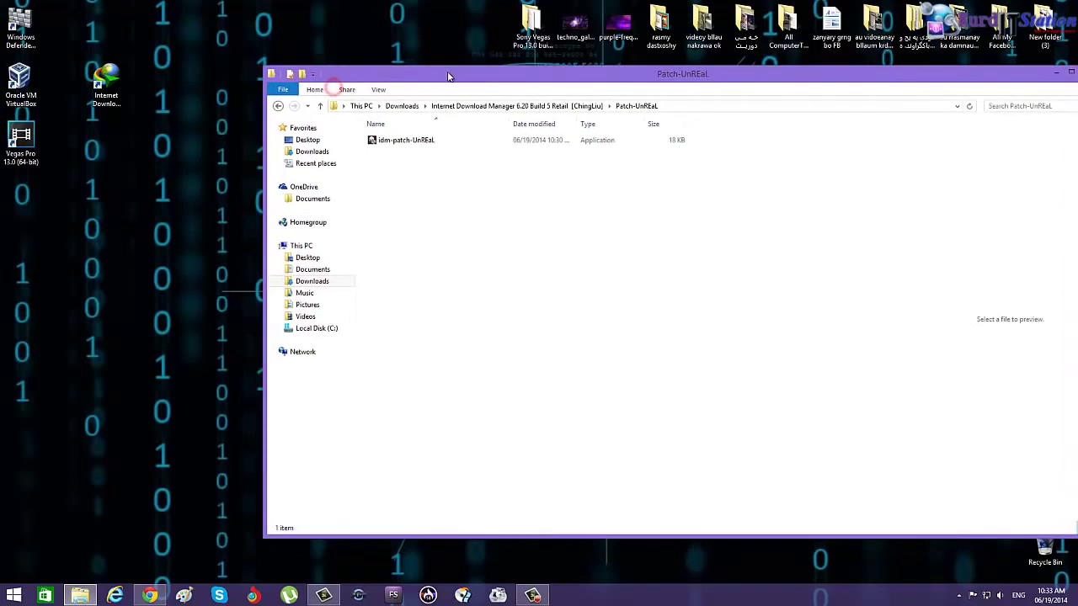
# Open the file location of the Internet Download Manager desktop shortcut and arrange the Patch-UnREaL window beside it
pyautogui.rightClick(109, 97)
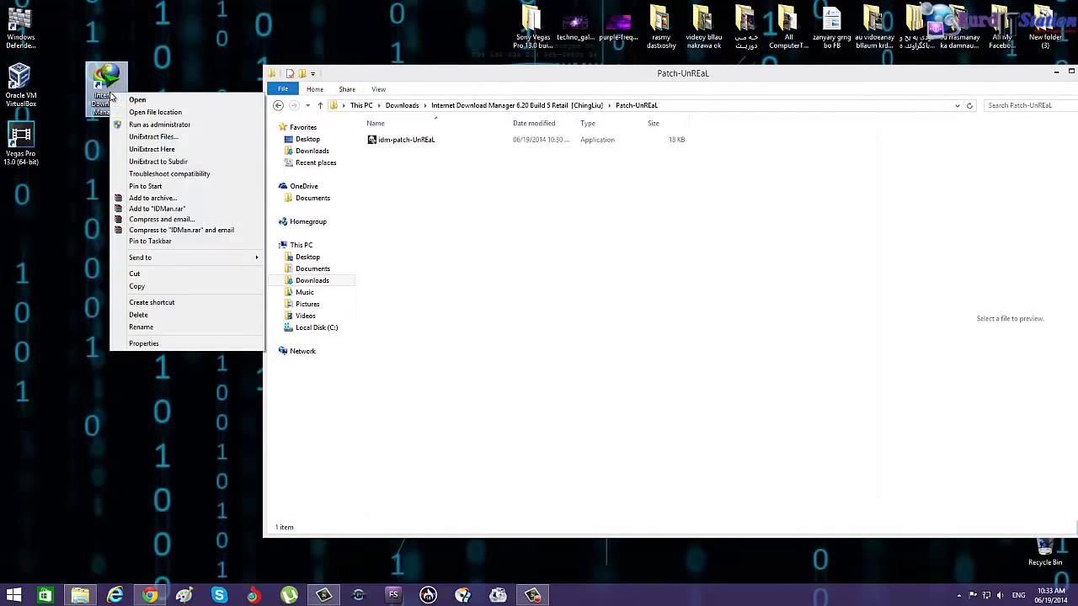
pyautogui.click(149, 113)
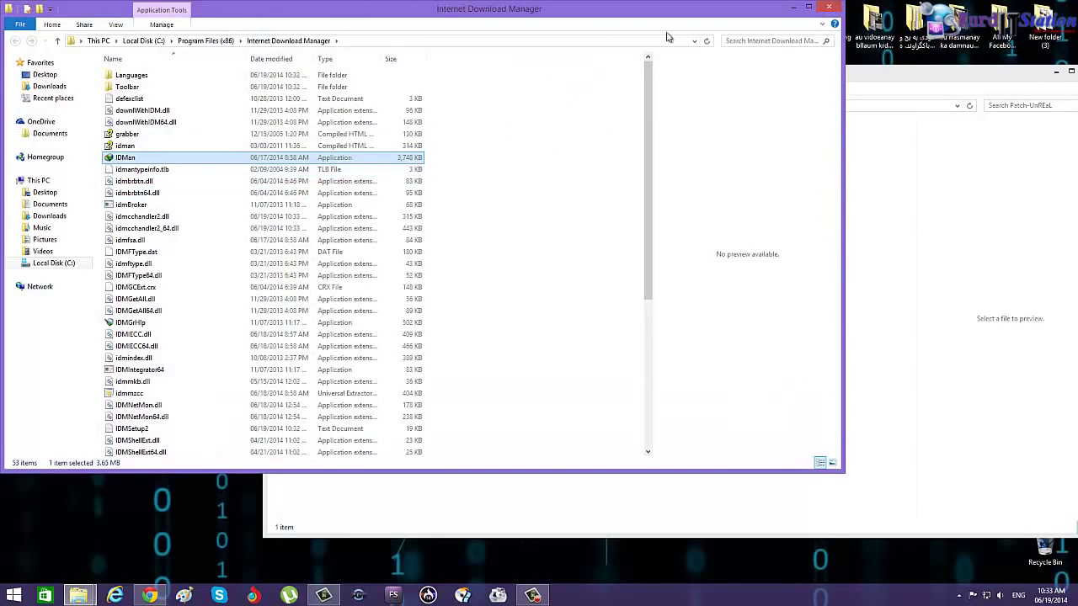
pyautogui.moveTo(918, 80); pyautogui.dragTo(922, 34)
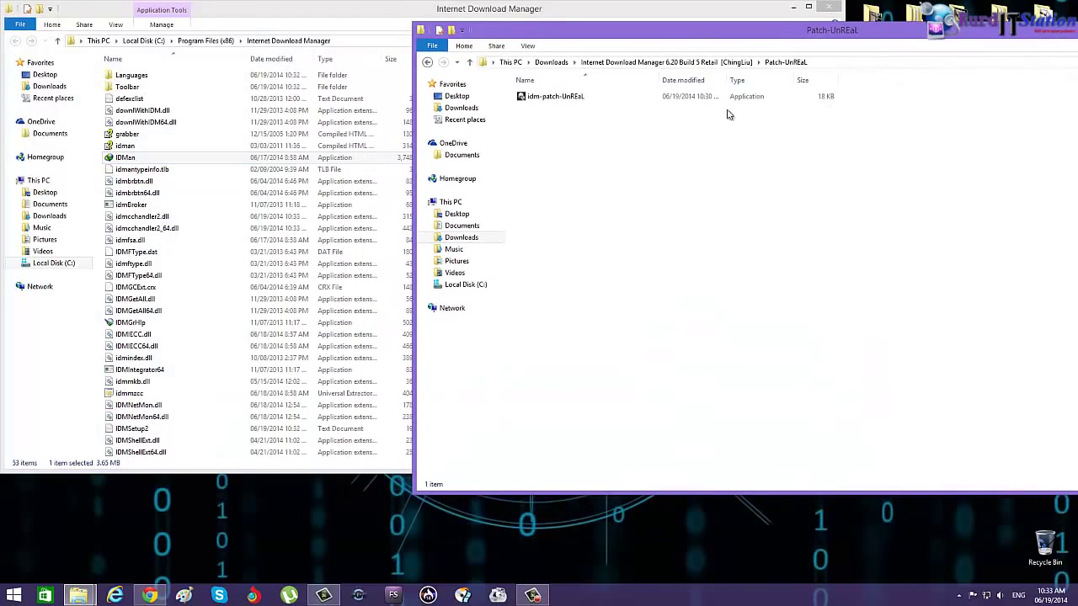
# Copy the idm-patch-UnREaL file into the Internet Download Manager program folder, granting administrator permission for the copy
pyautogui.rightClick(555, 99)
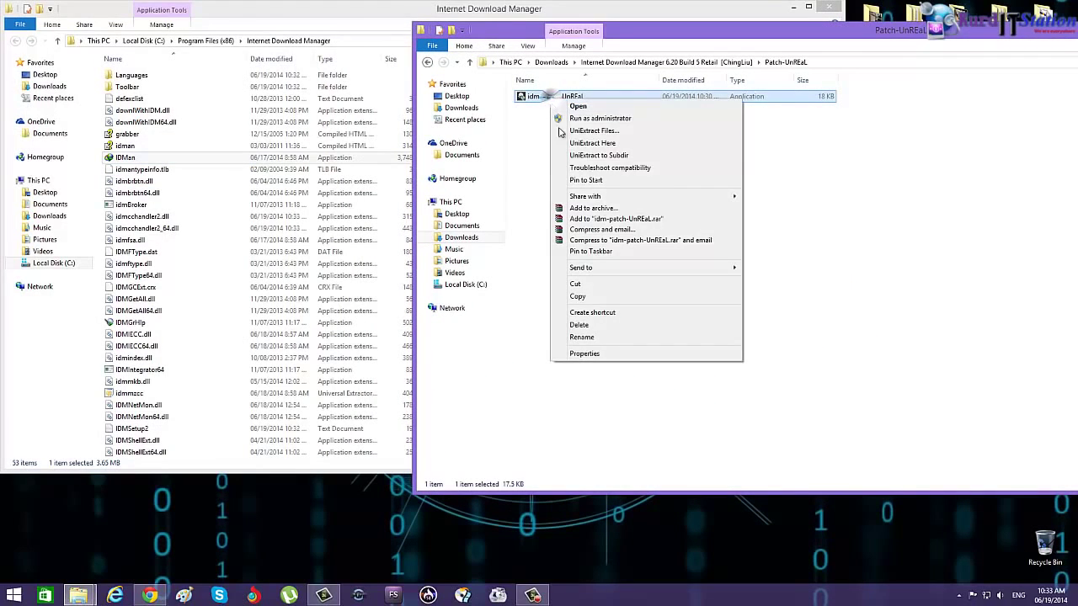
pyautogui.click(598, 298)
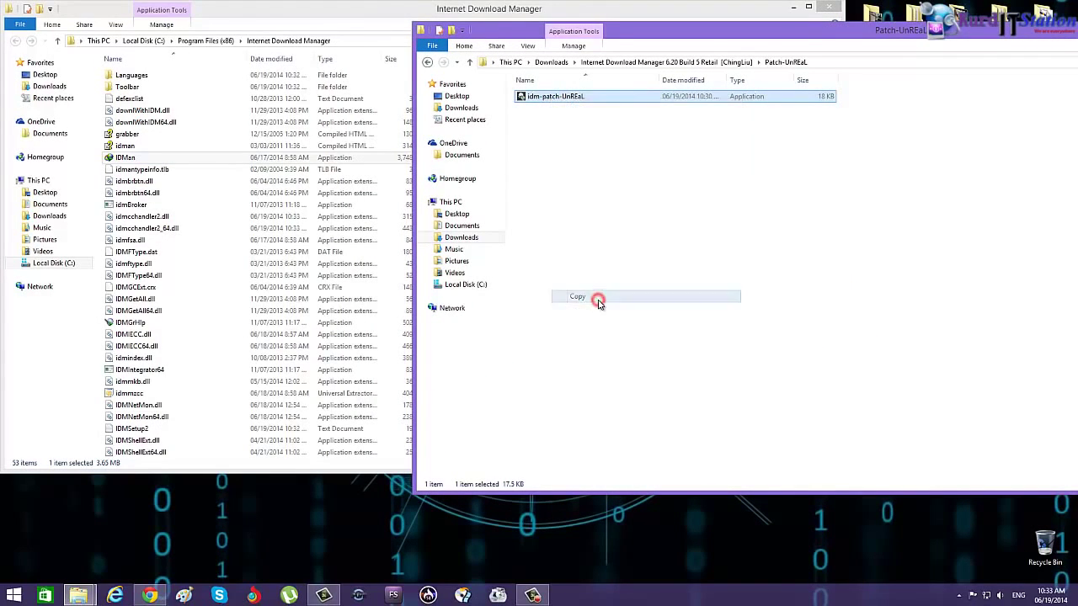
pyautogui.click(362, 10)
pyautogui.rightClick(545, 254)
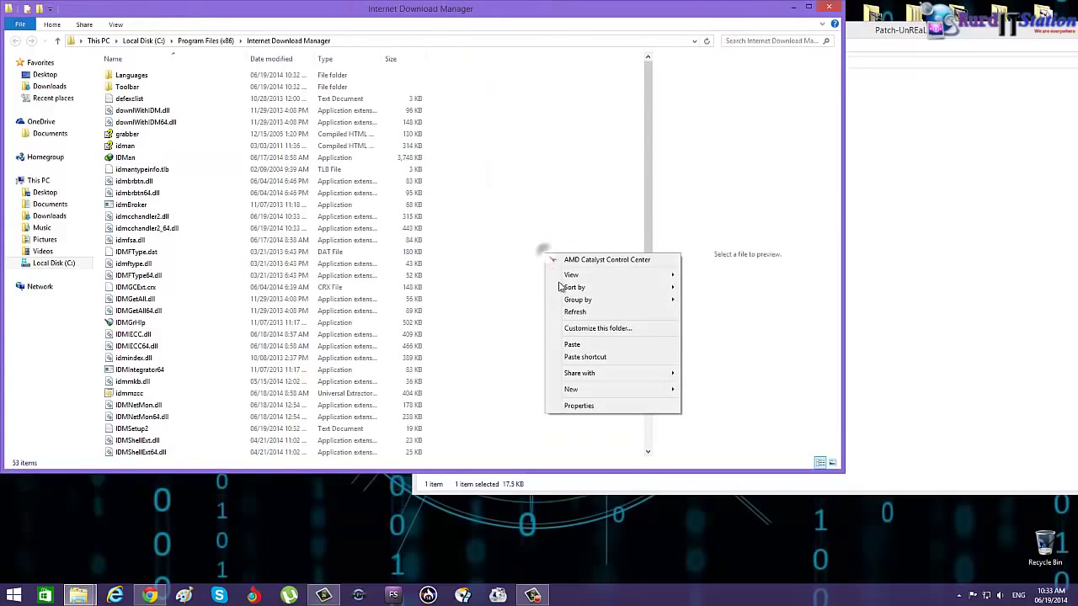
pyautogui.click(573, 346)
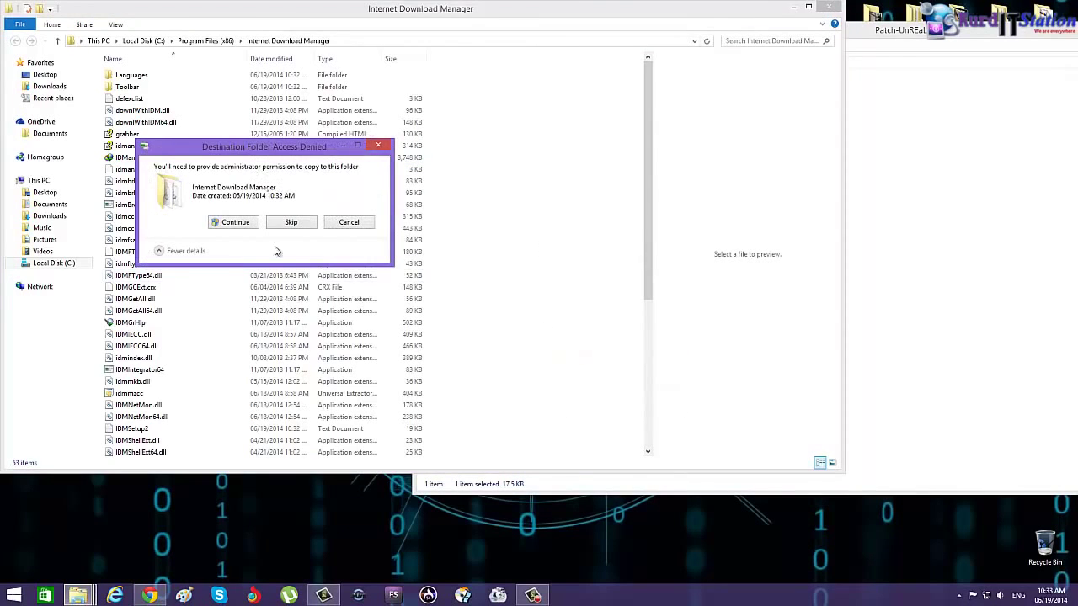
pyautogui.click(235, 223)
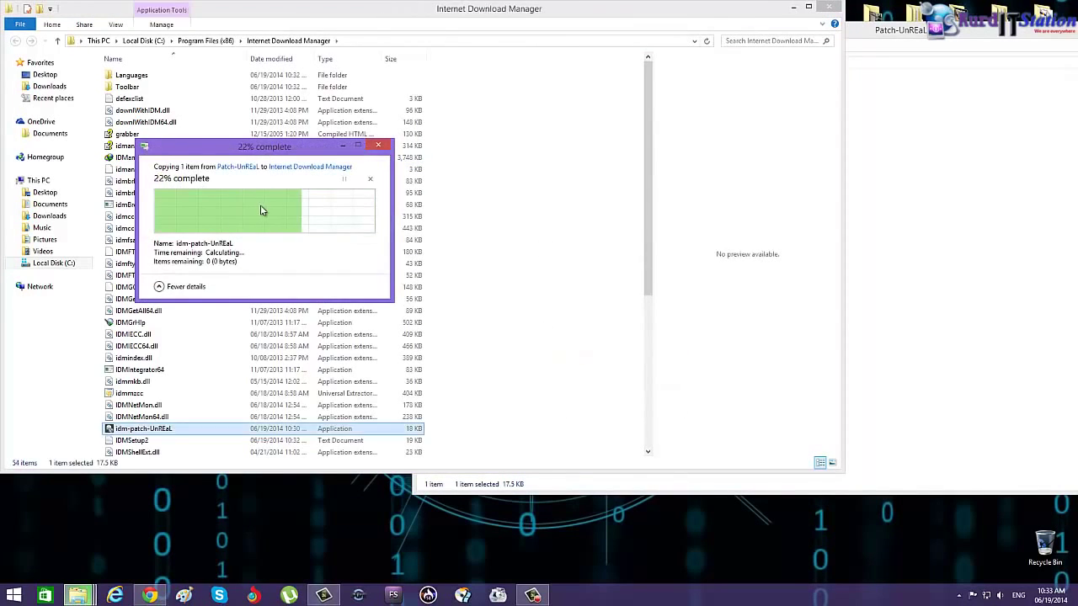
# Run idm-patch-UnREaL from the program folder, enter a first name, apply the patch with file target and backup, and close the patcher
pyautogui.doubleClick(153, 431)
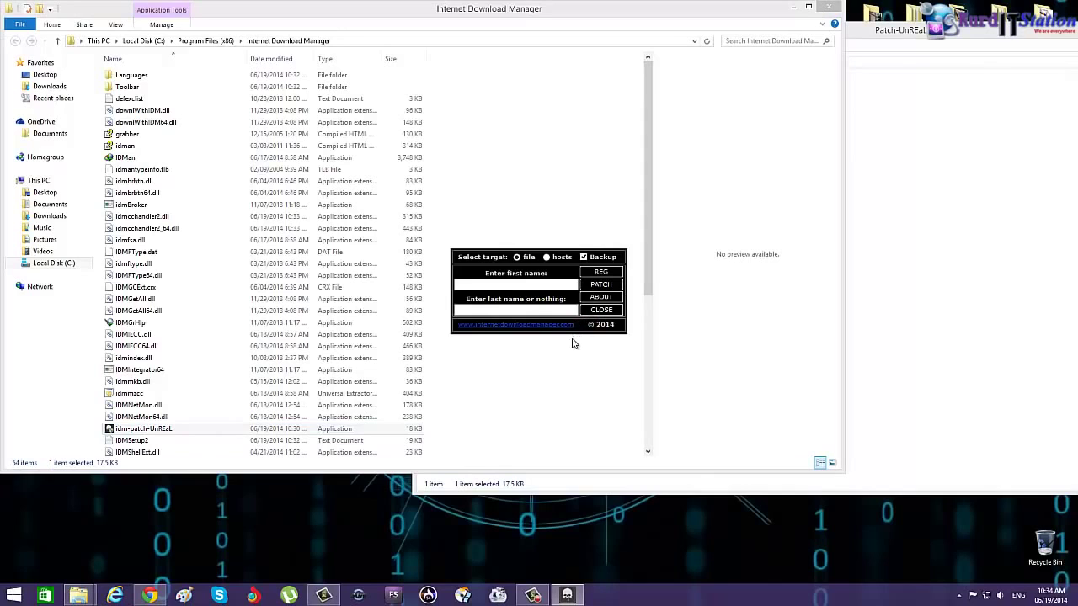
pyautogui.click(508, 285)
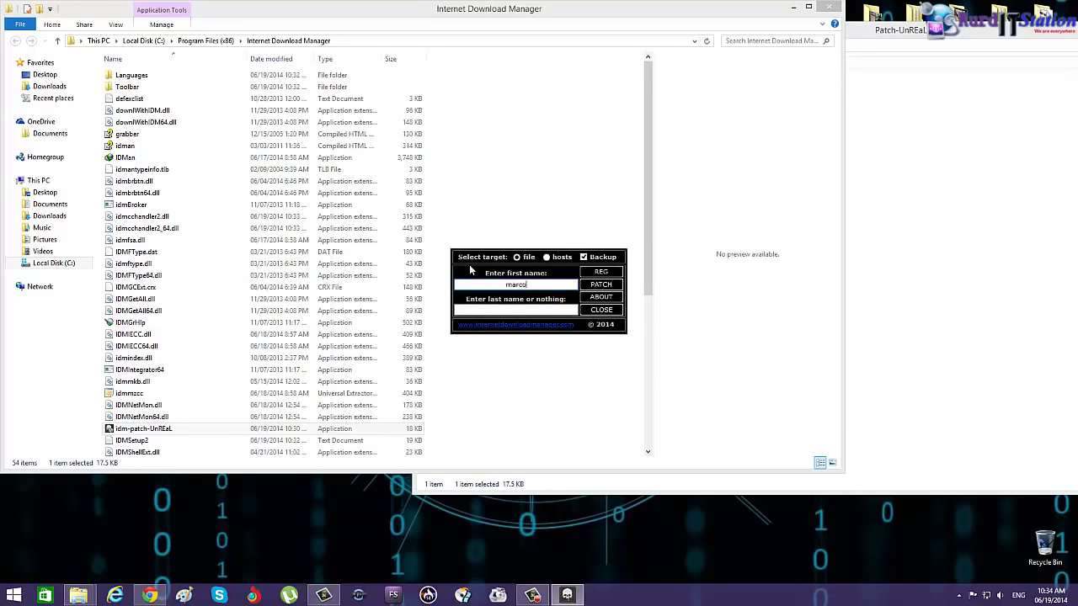
pyautogui.click(603, 286)
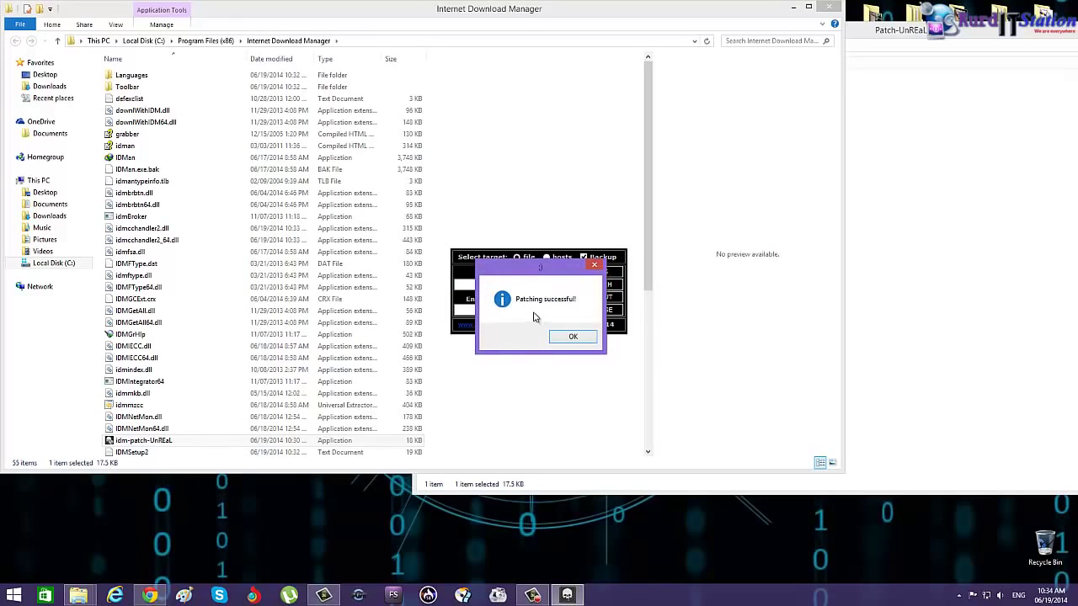
pyautogui.click(569, 336)
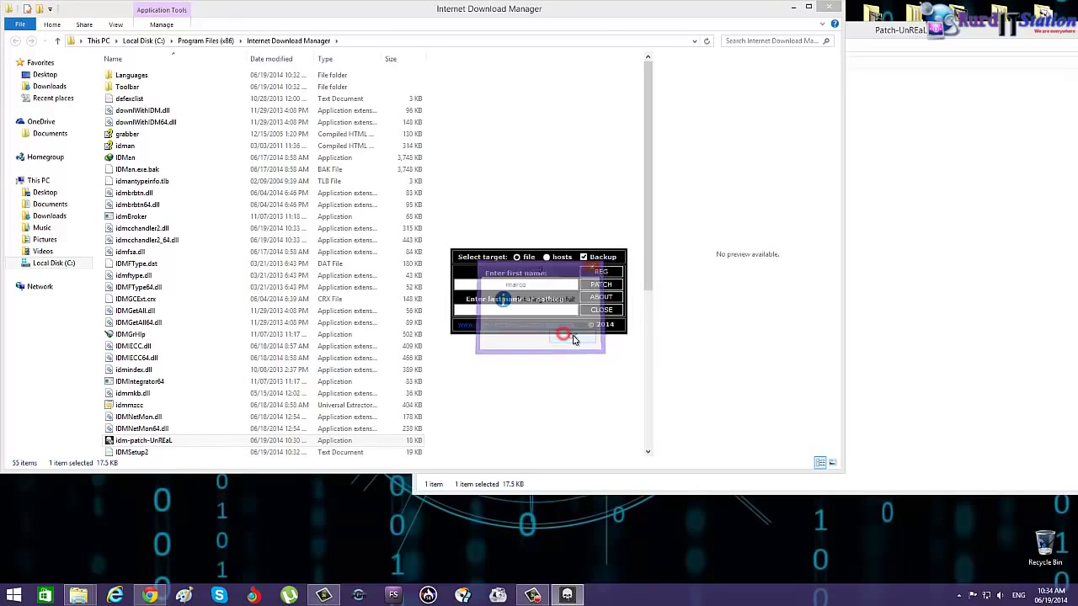
pyautogui.click(601, 311)
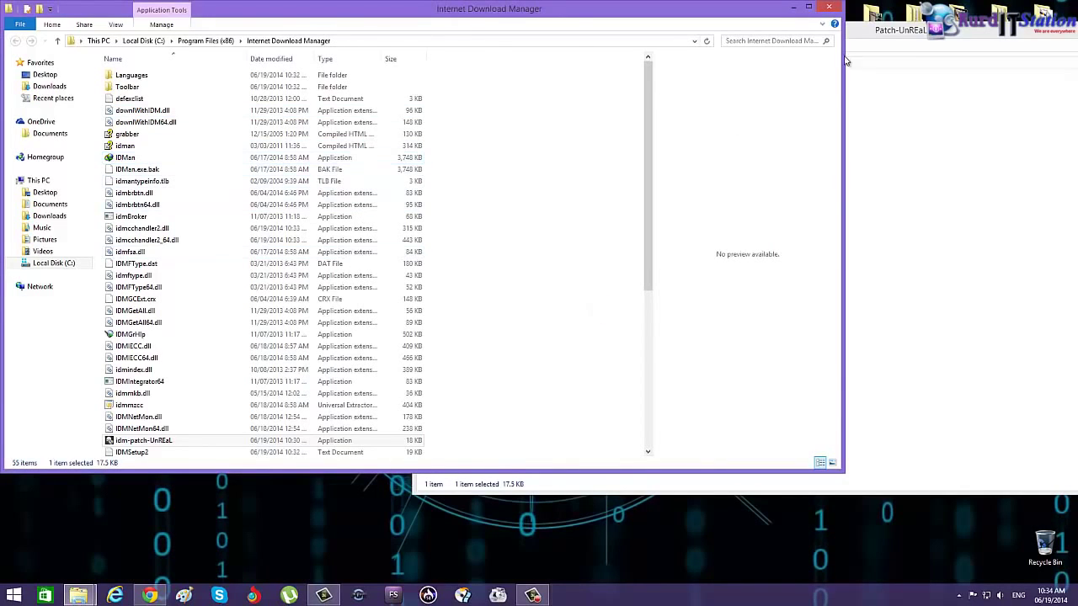
# Close the Internet Download Manager program folder window and the downloaded patch folder window
pyautogui.click(837, 10)
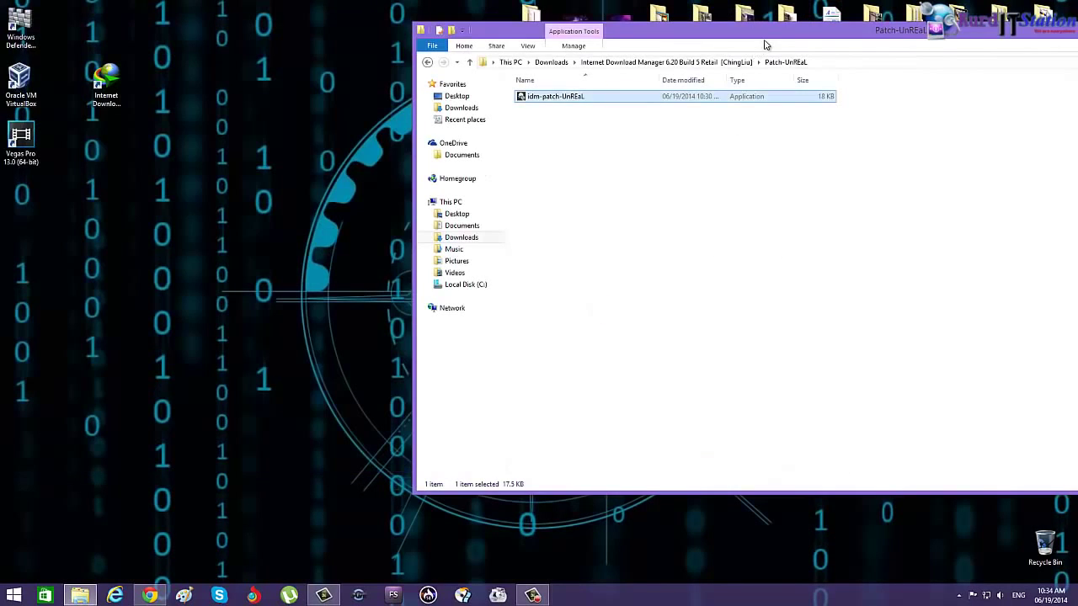
pyautogui.moveTo(710, 30); pyautogui.dragTo(442, 29)
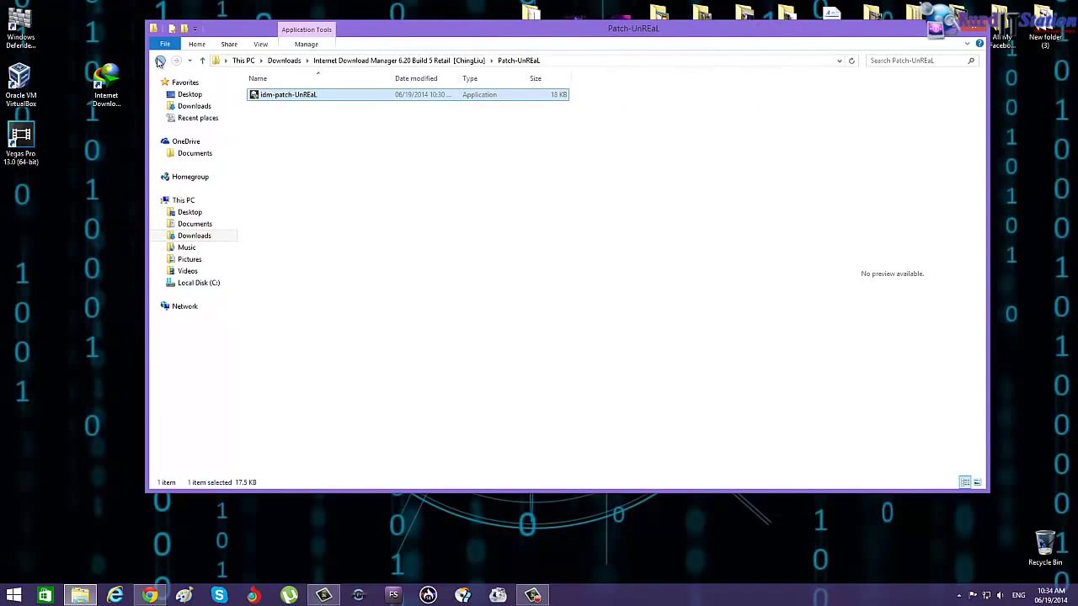
pyautogui.click(160, 62)
pyautogui.click(976, 30)
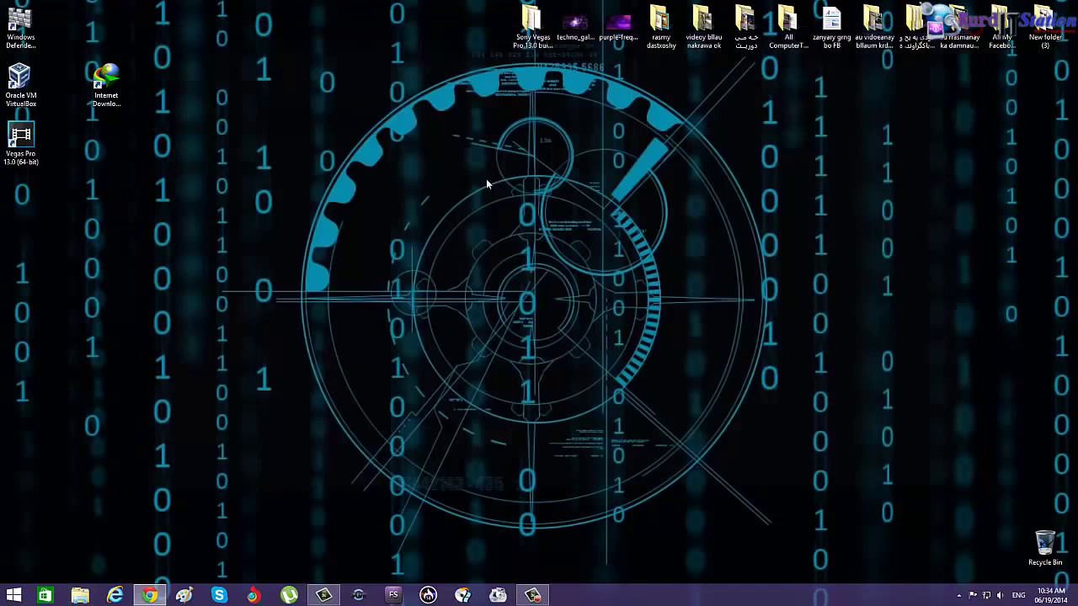
# Launch Internet Download Manager from its repositioned desktop shortcut, dismissing the registration dialog and the Tip of the Day
pyautogui.moveTo(106, 80); pyautogui.dragTo(309, 145)
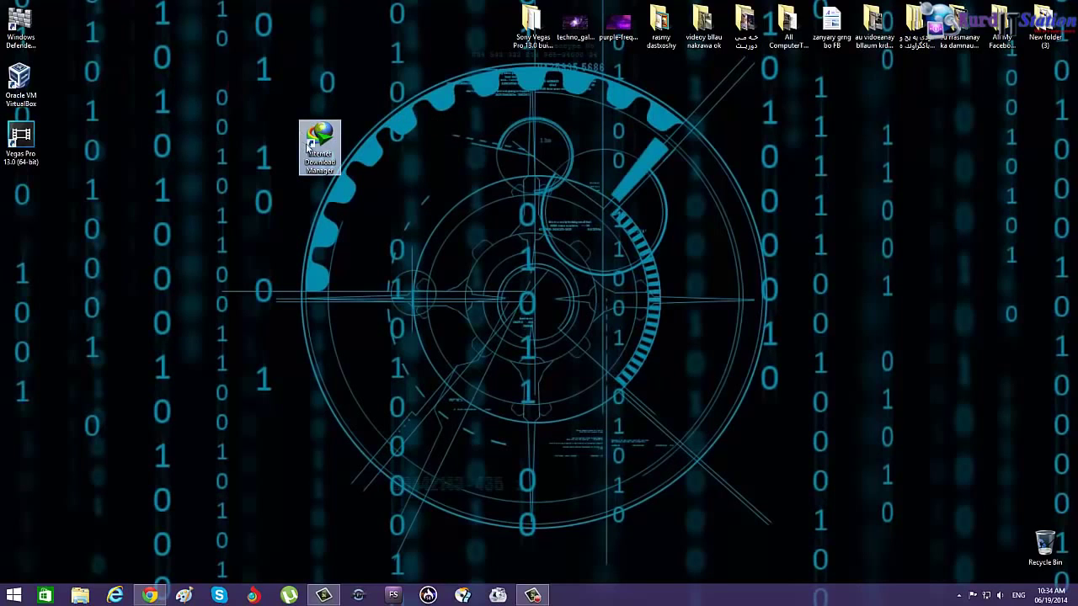
pyautogui.doubleClick(329, 138)
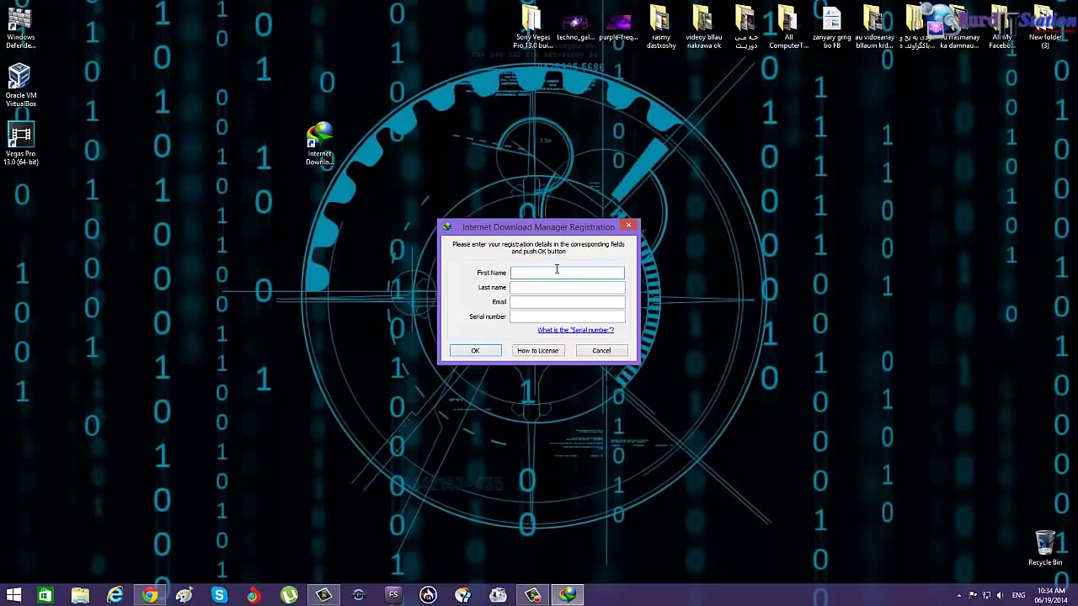
pyautogui.click(630, 228)
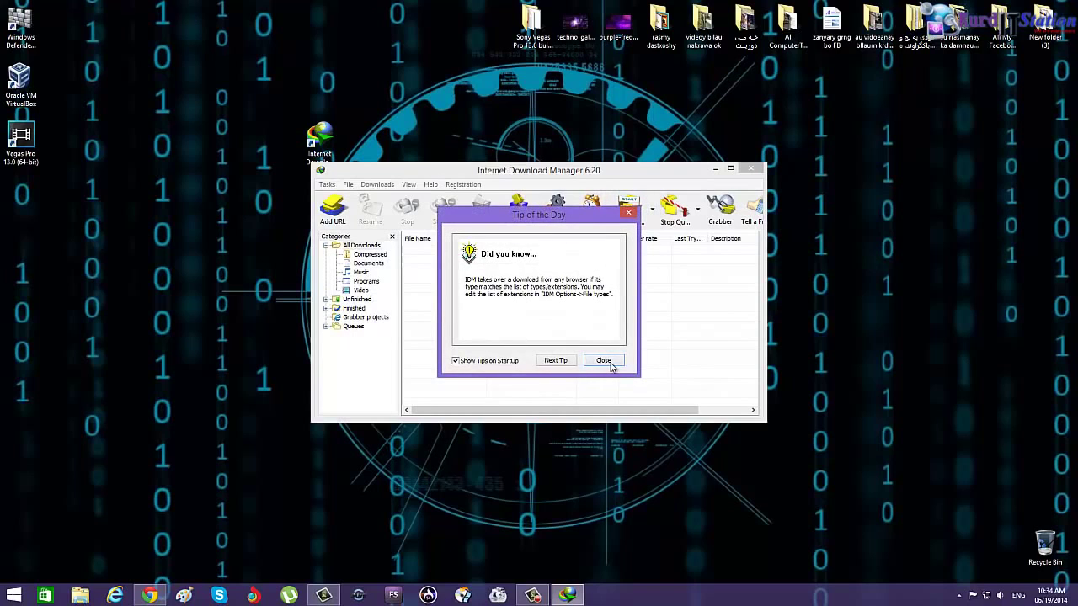
pyautogui.click(606, 361)
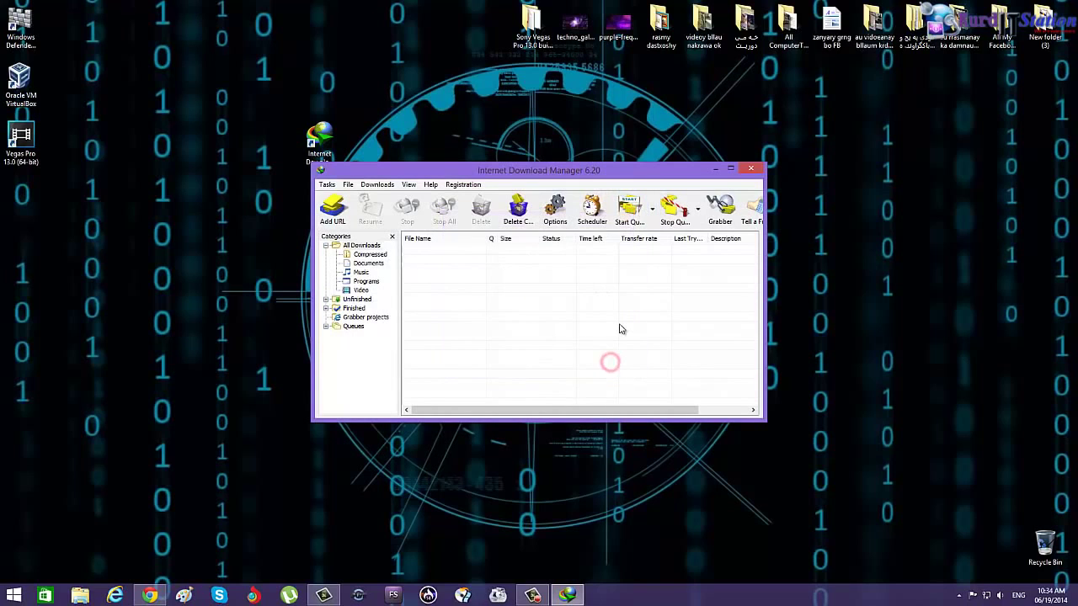
# Examine the registration options offered in the Internet Download Manager main window
pyautogui.click(465, 185)
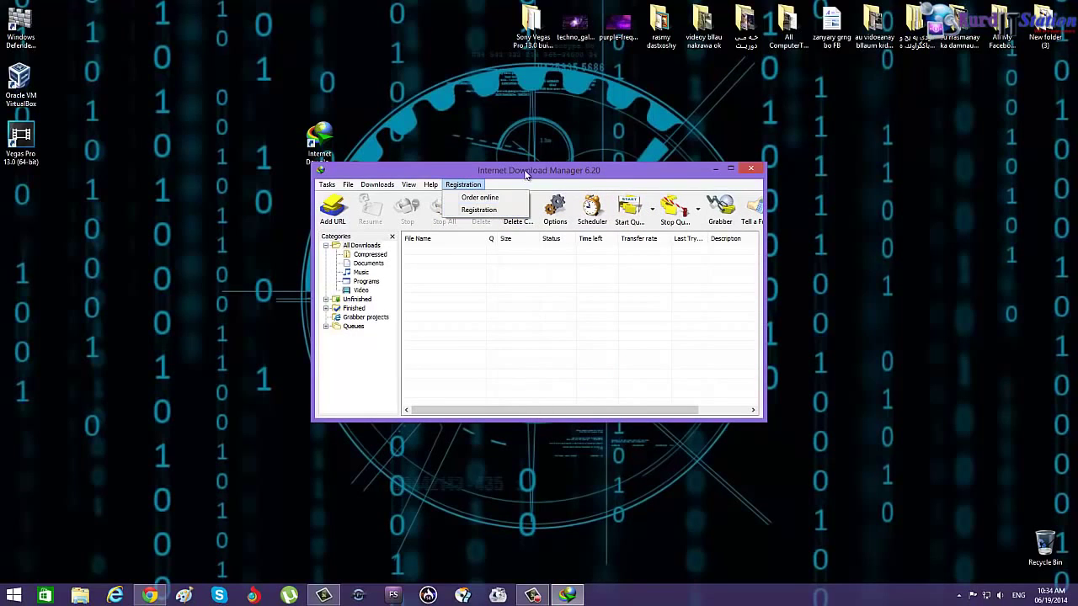
pyautogui.click(476, 185)
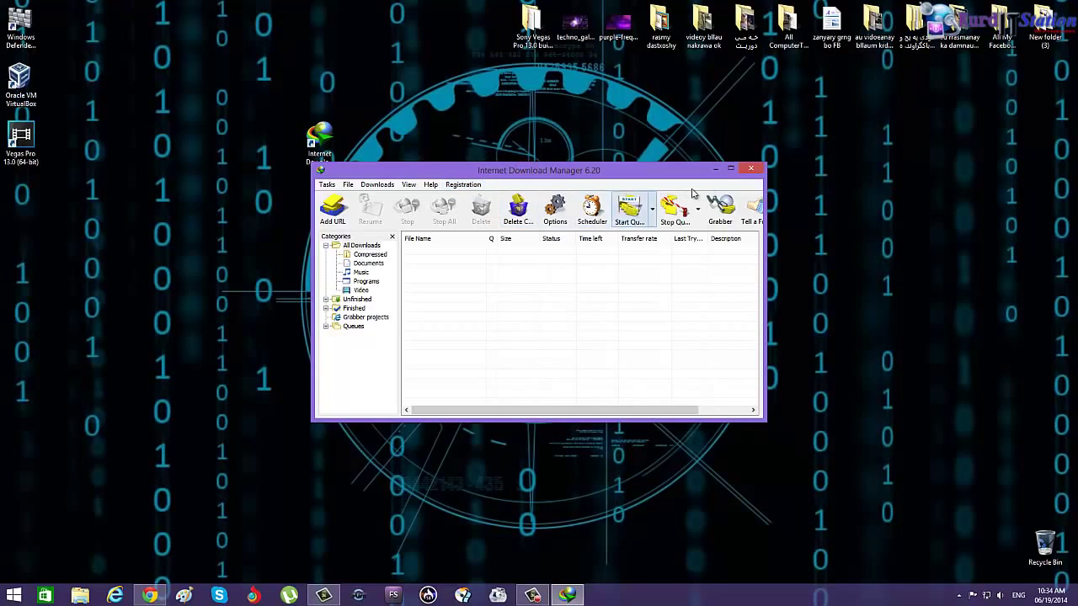
pyautogui.click(466, 185)
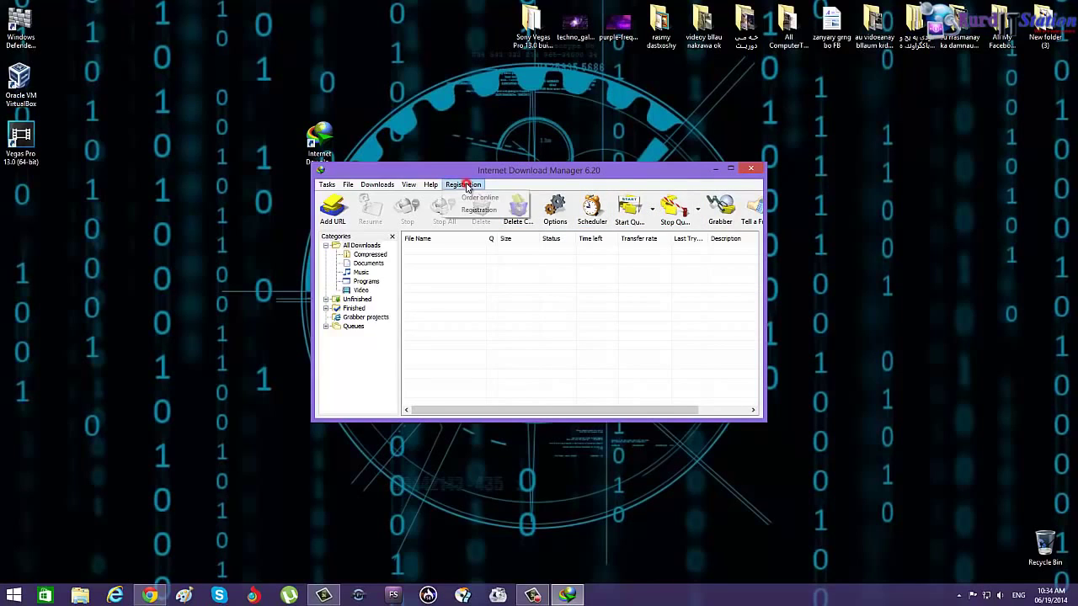
pyautogui.click(560, 174)
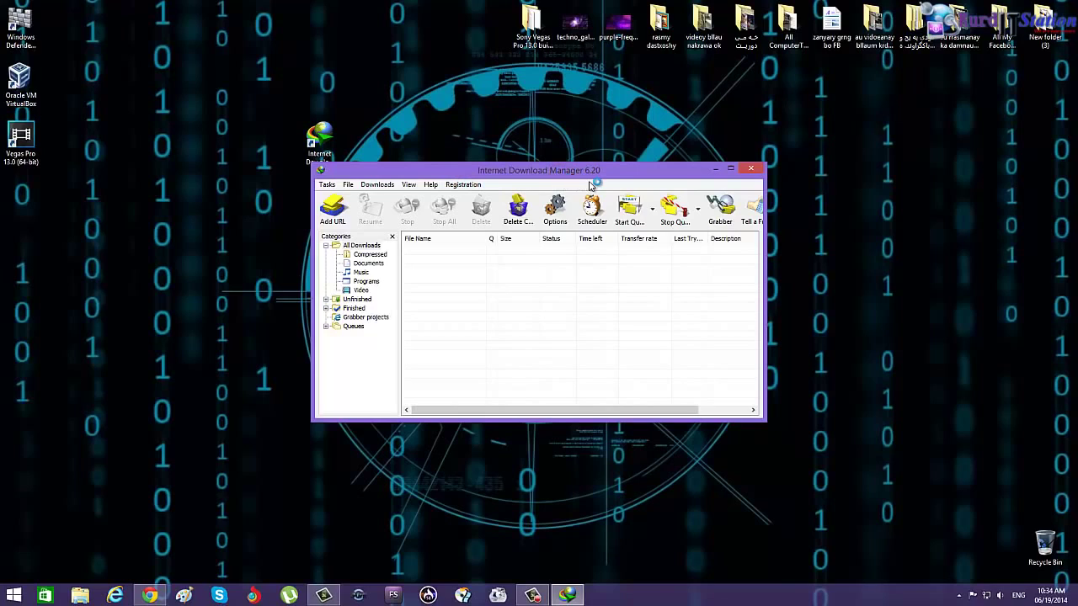
pyautogui.click(470, 185)
pyautogui.click(558, 173)
# Close the Internet Download Manager window and exit the program completely from the hidden notification icons
pyautogui.click(749, 172)
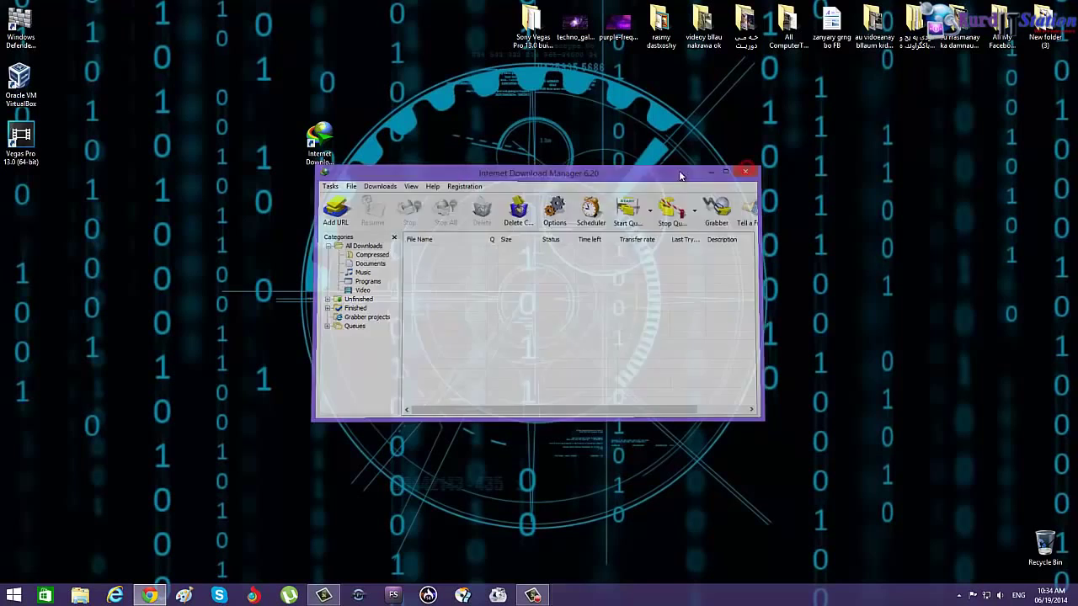
pyautogui.click(961, 596)
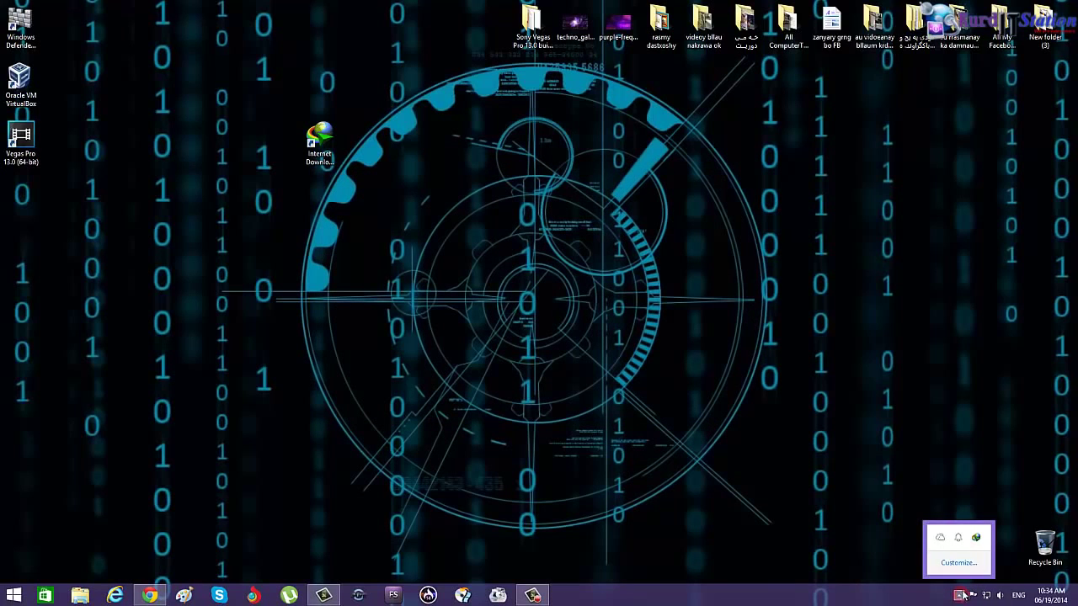
pyautogui.rightClick(975, 540)
pyautogui.click(987, 528)
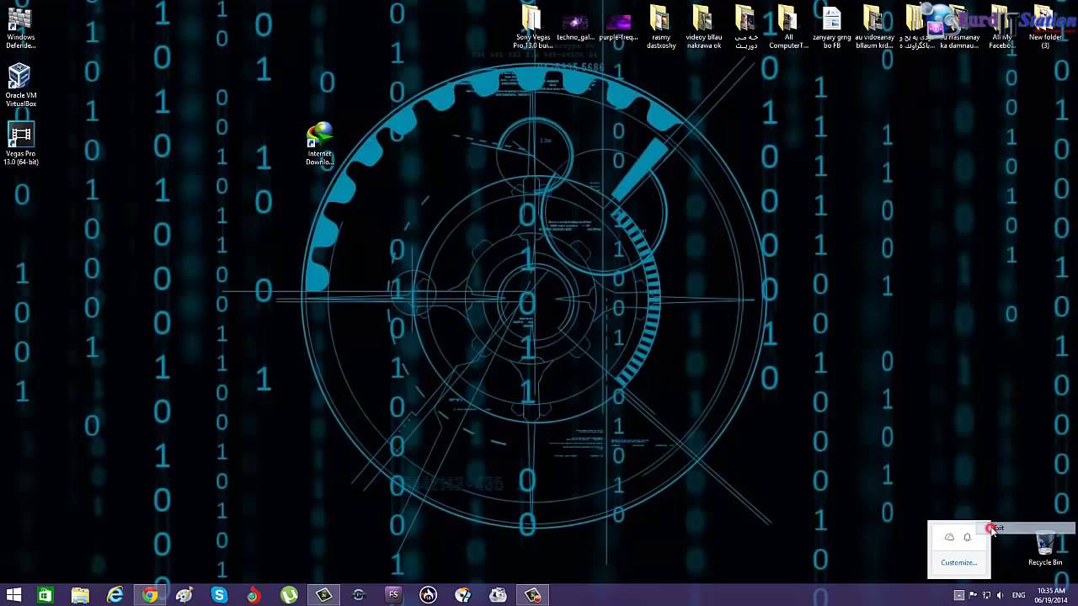
pyautogui.click(380, 278)
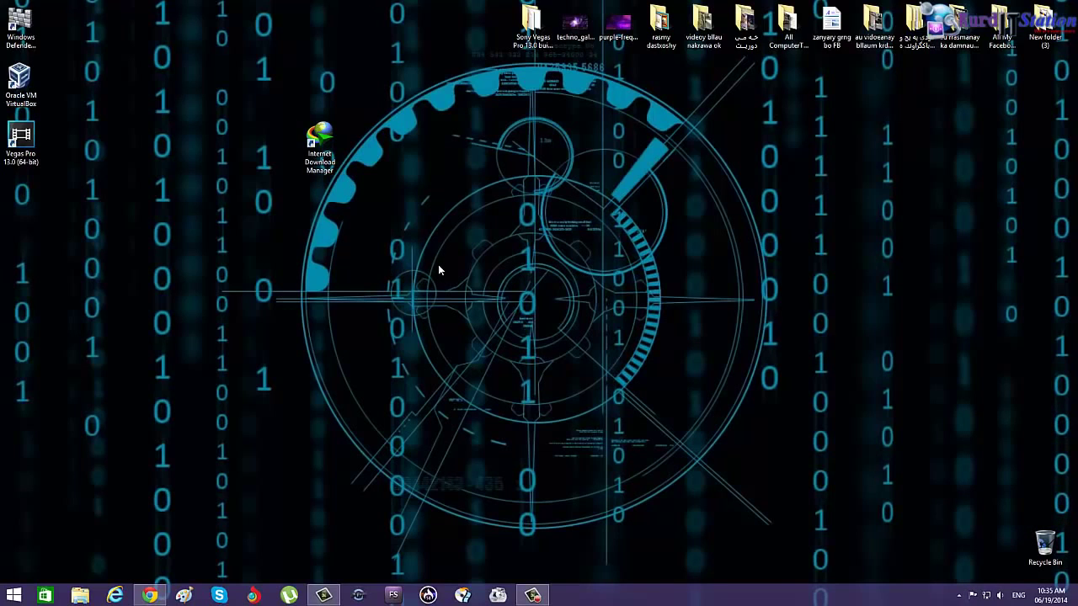
pyautogui.click(466, 369)
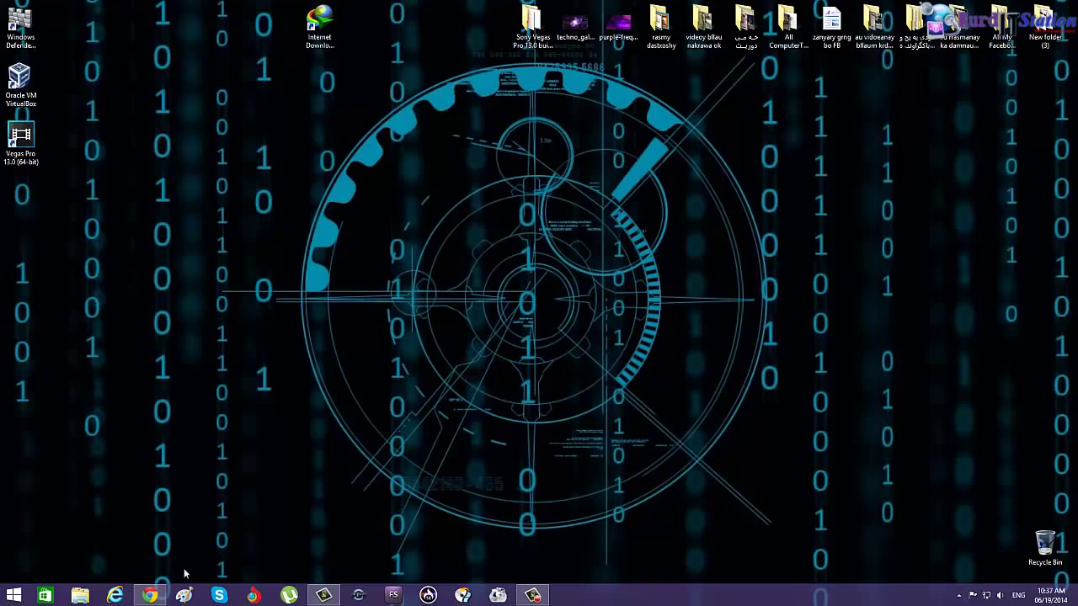
# Switch to Chrome and copy the MEGA link of the IDM 6.18 Build 1 archive, file key included, to the clipboard
pyautogui.click(149, 595)
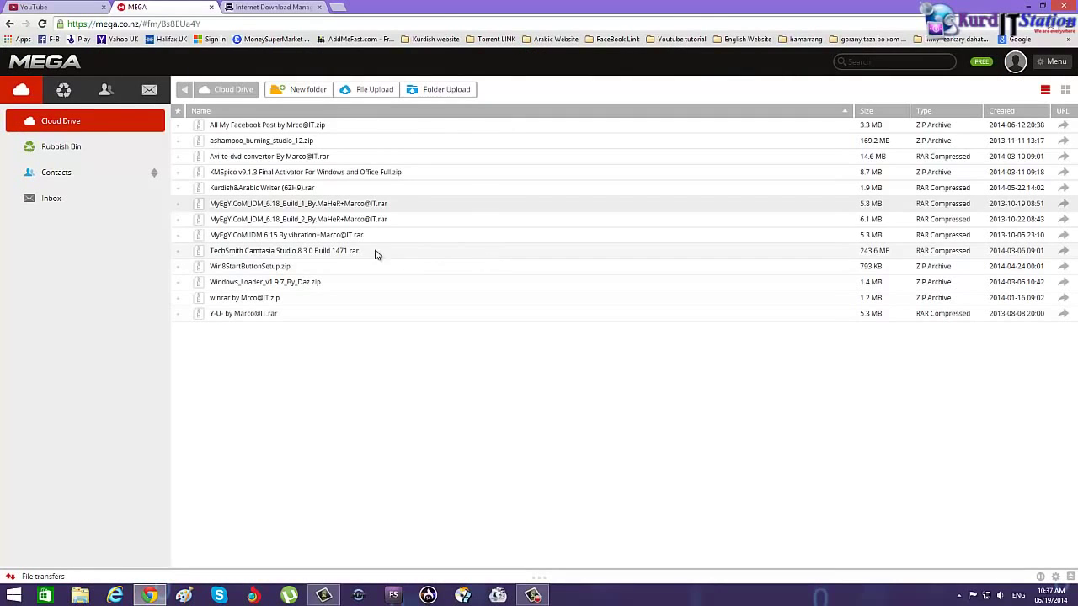
pyautogui.click(291, 204)
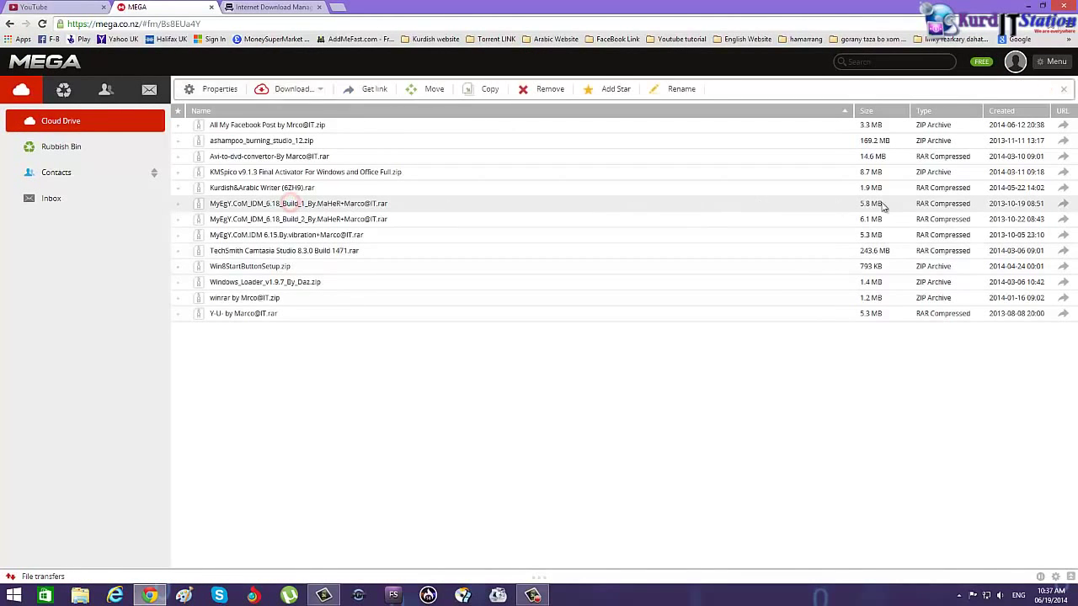
pyautogui.rightClick(1063, 207)
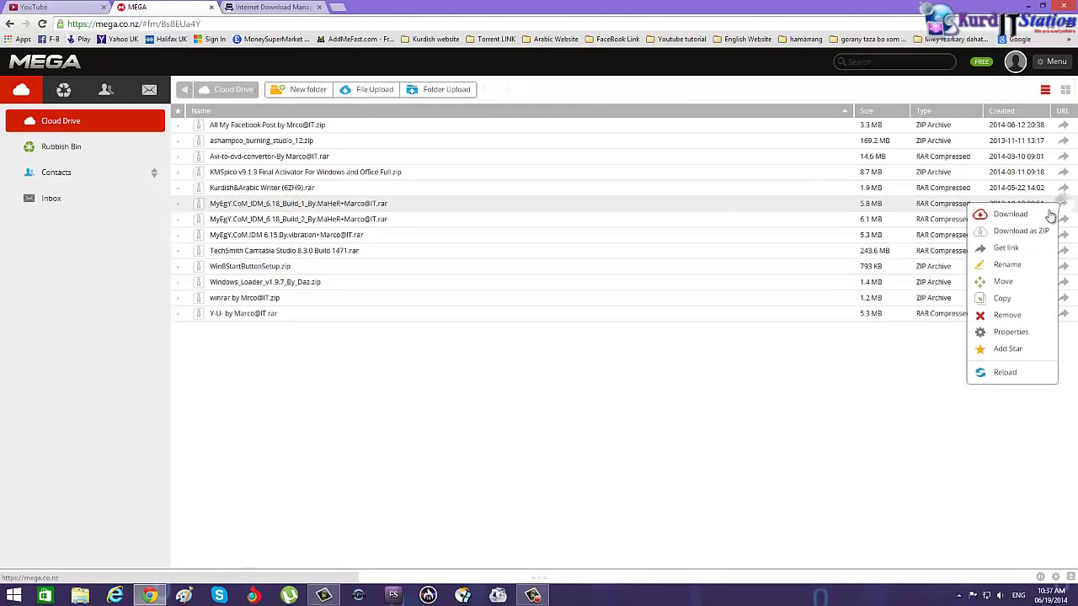
pyautogui.click(1011, 247)
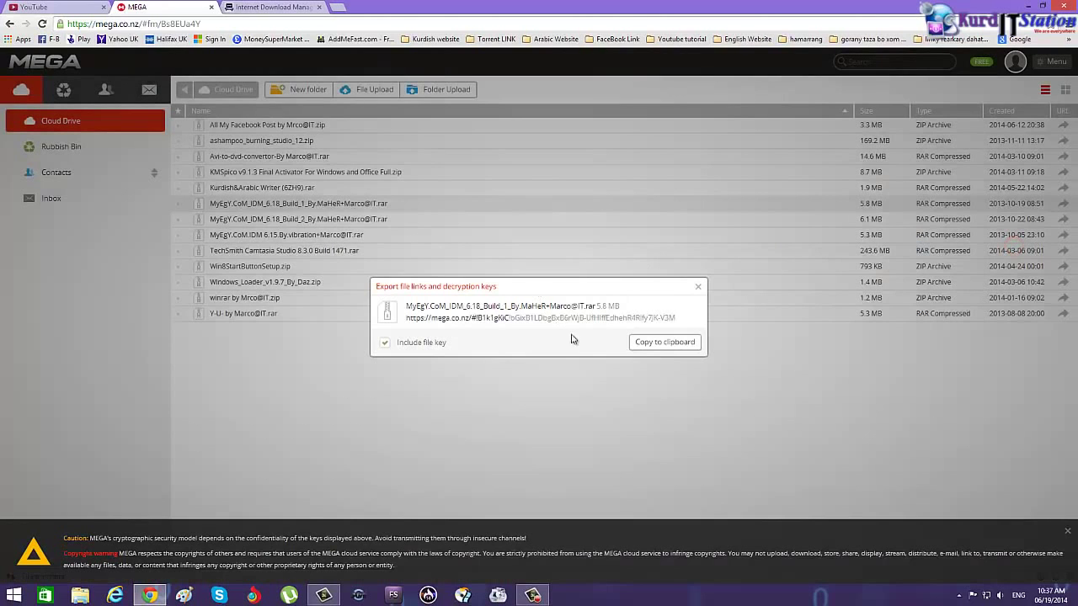
pyautogui.click(666, 346)
pyautogui.click(675, 346)
pyautogui.click(699, 286)
# Open the copied MEGA file link in a new browser tab
pyautogui.click(342, 8)
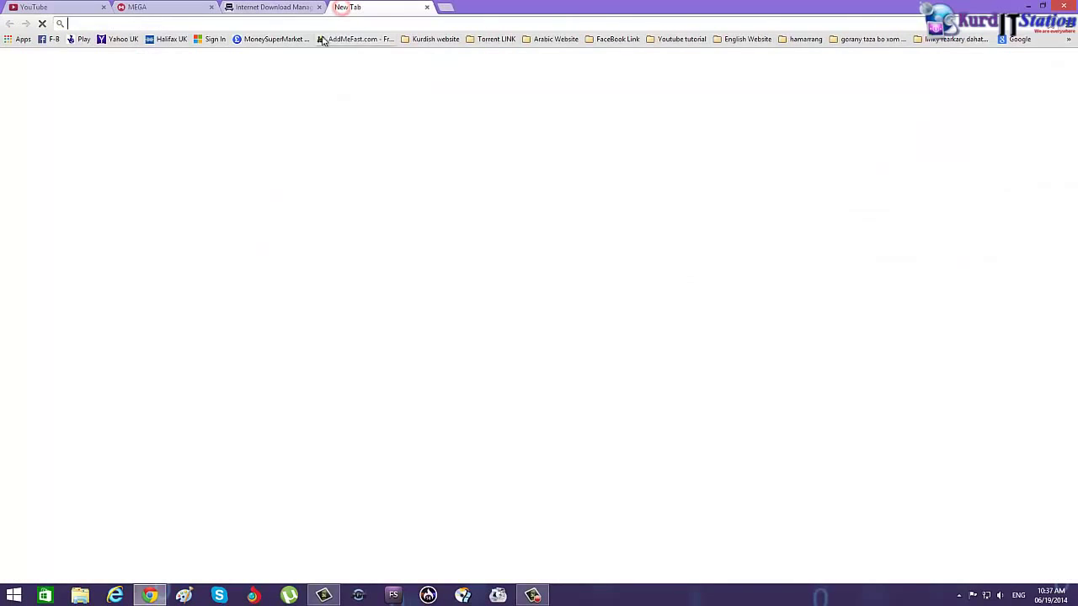
pyautogui.rightClick(319, 24)
pyautogui.click(338, 79)
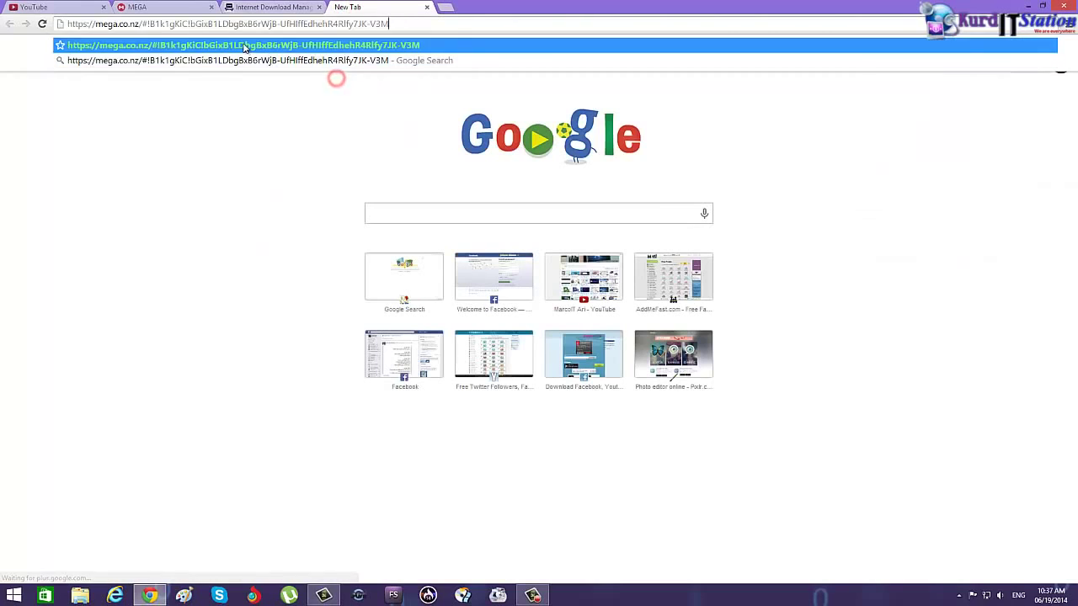
pyautogui.press('Return')
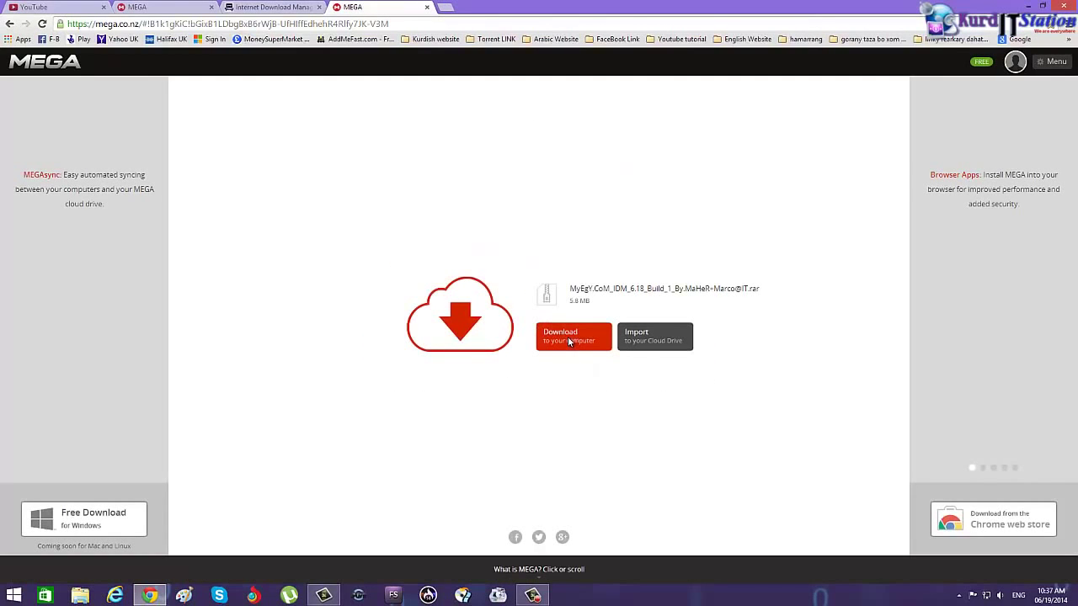
# Download the IDM 6.18 Build 1 archive from MEGA to the computer and show it in its download folder
pyautogui.click(567, 338)
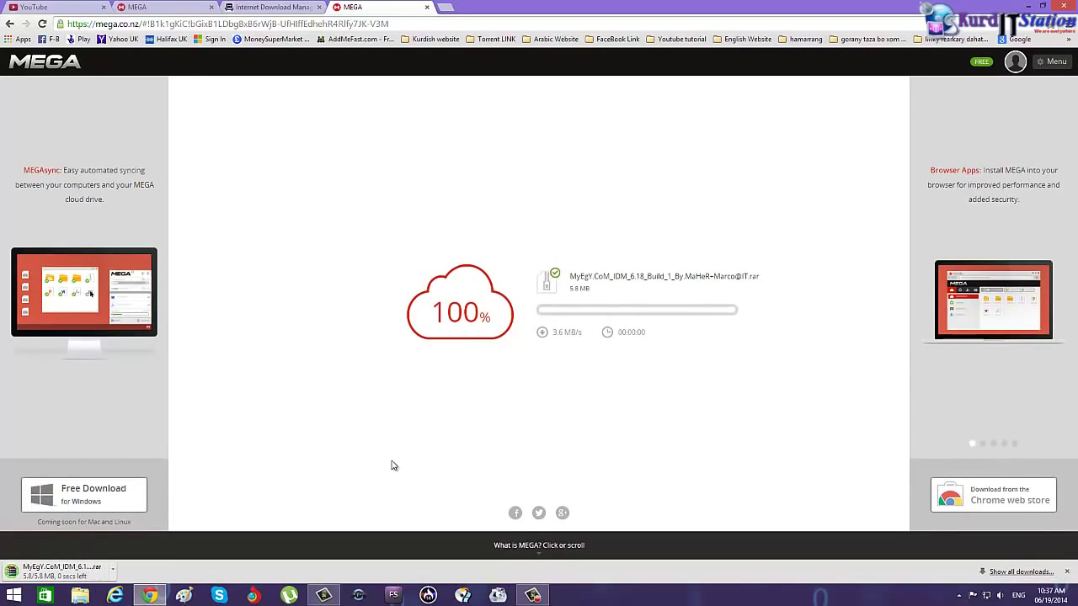
pyautogui.click(113, 575)
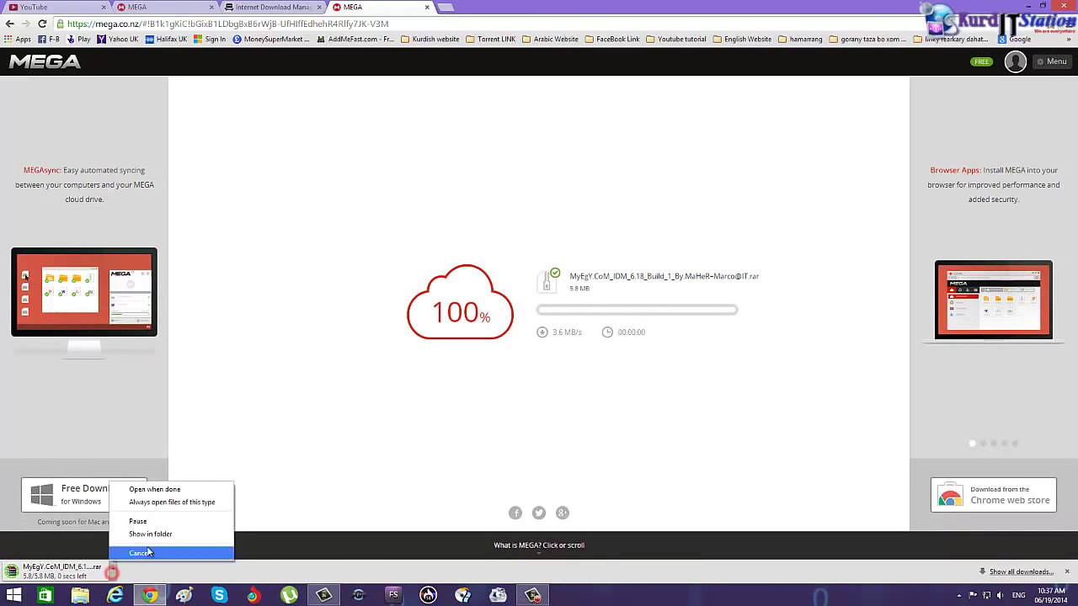
pyautogui.click(159, 533)
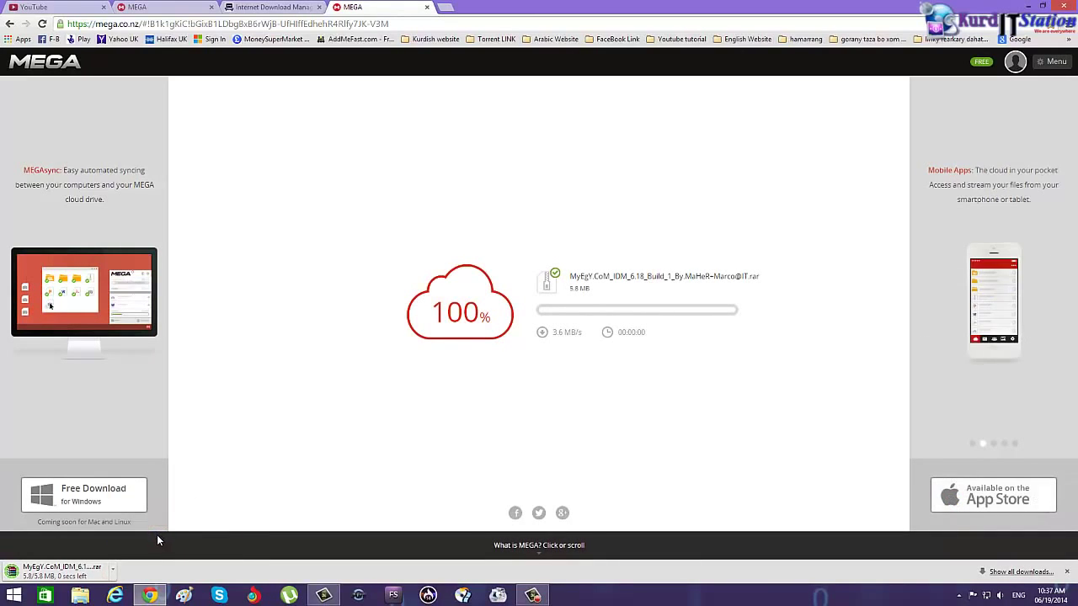
pyautogui.click(114, 573)
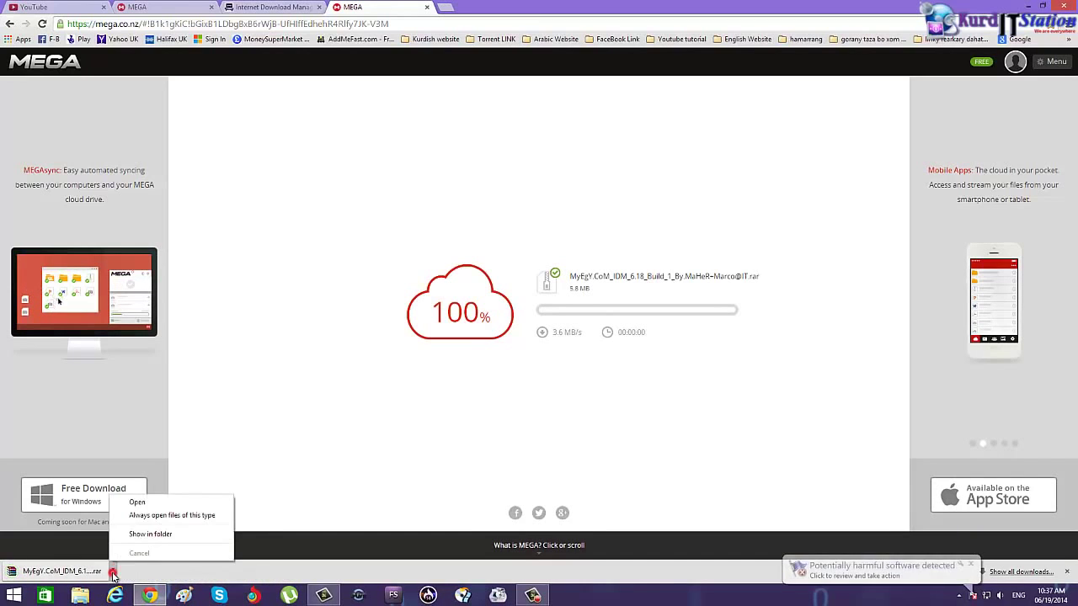
pyautogui.click(150, 534)
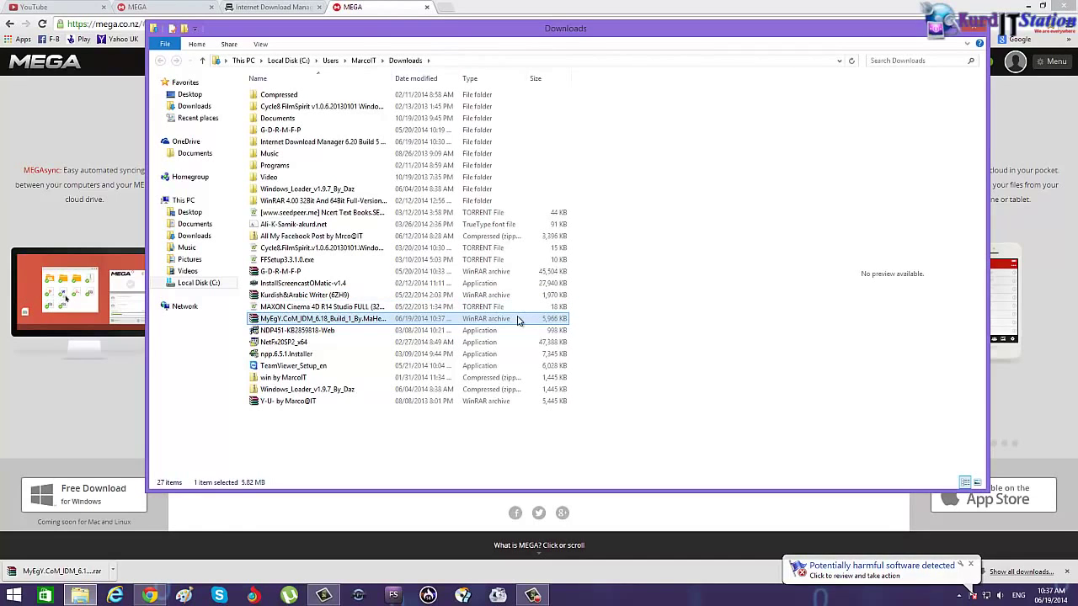
# Move the IDM 6.18 Build 1 archive from Downloads to the desktop and extract it there
pyautogui.click(1030, 6)
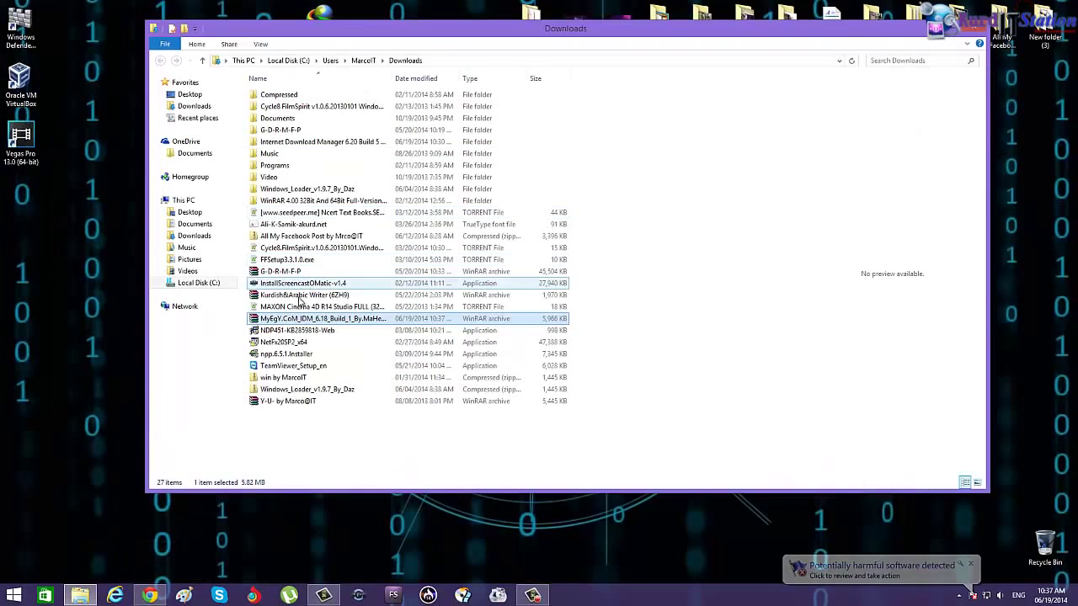
pyautogui.moveTo(283, 324); pyautogui.dragTo(158, 196)
pyautogui.click(976, 30)
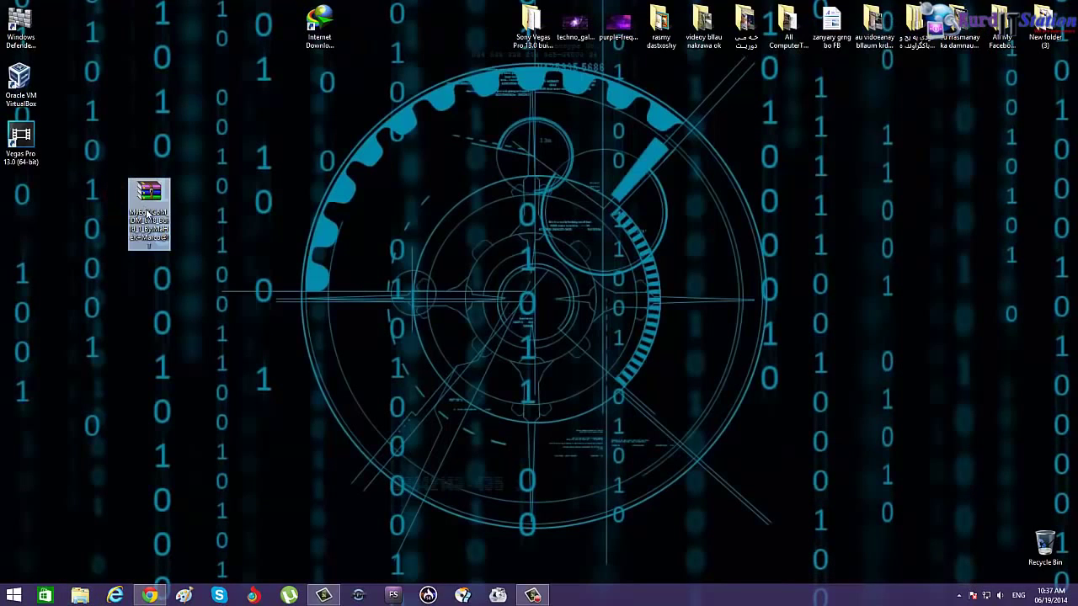
pyautogui.rightClick(148, 207)
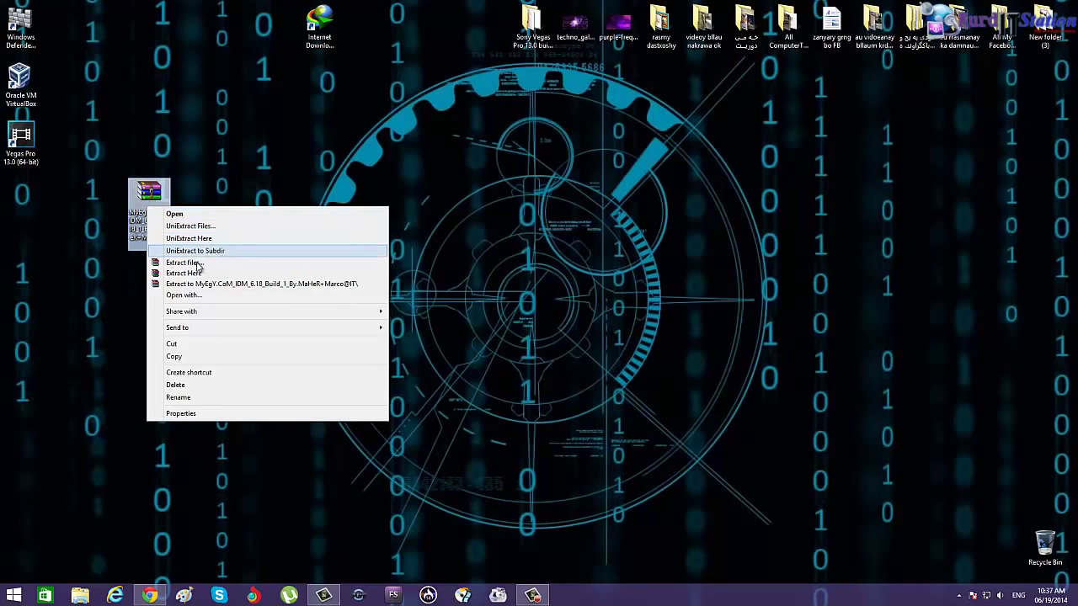
pyautogui.click(194, 274)
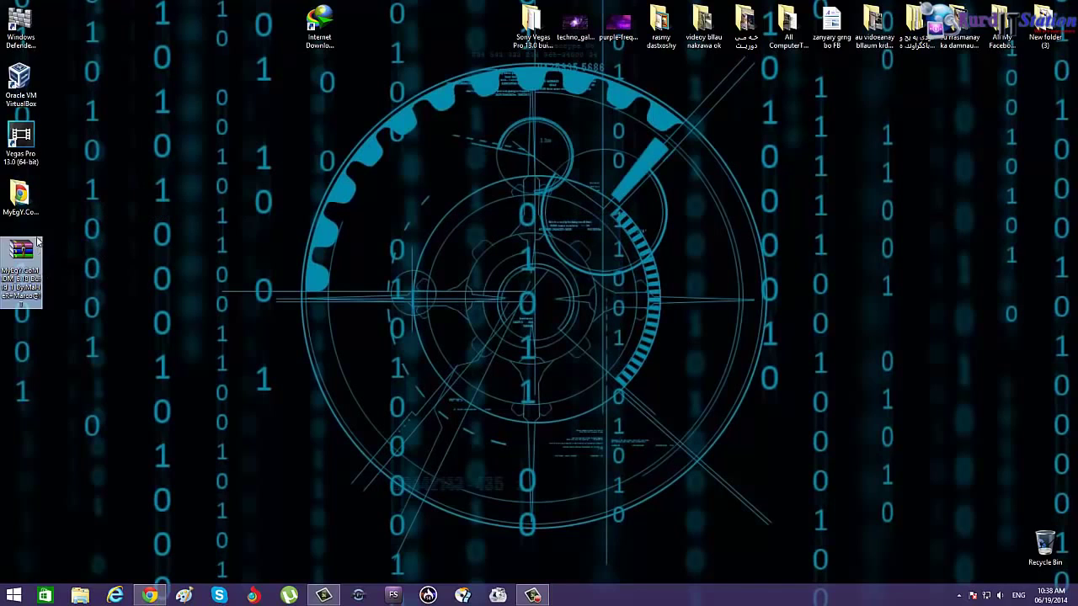
# Move the Patch archive out of the extracted Internet Download Manager 6.18 Build 1 folder to the desktop and tidy the extracted folder's icon
pyautogui.doubleClick(151, 193)
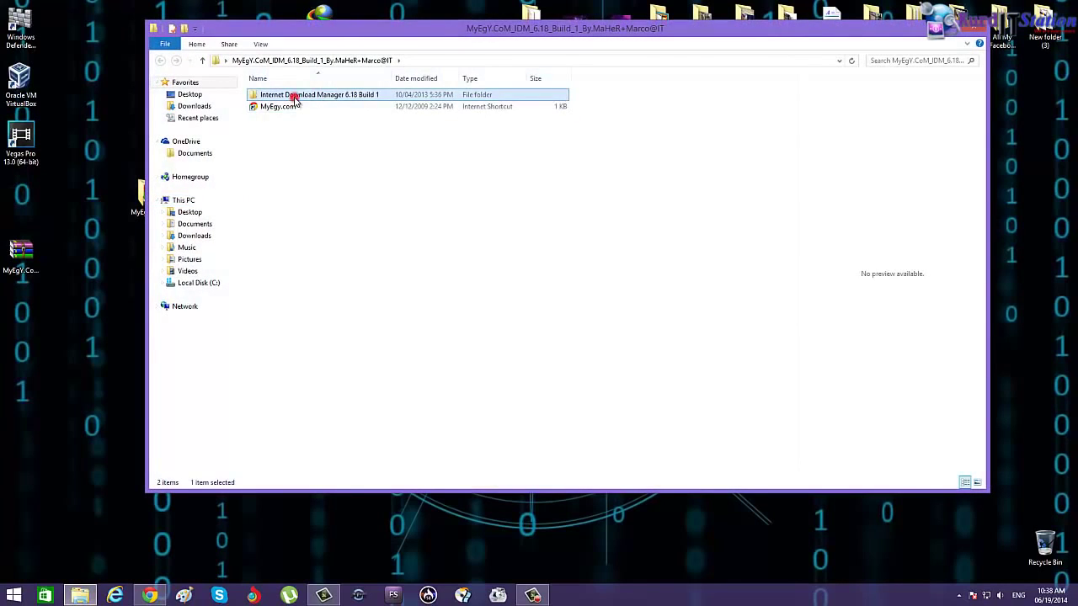
pyautogui.doubleClick(291, 95)
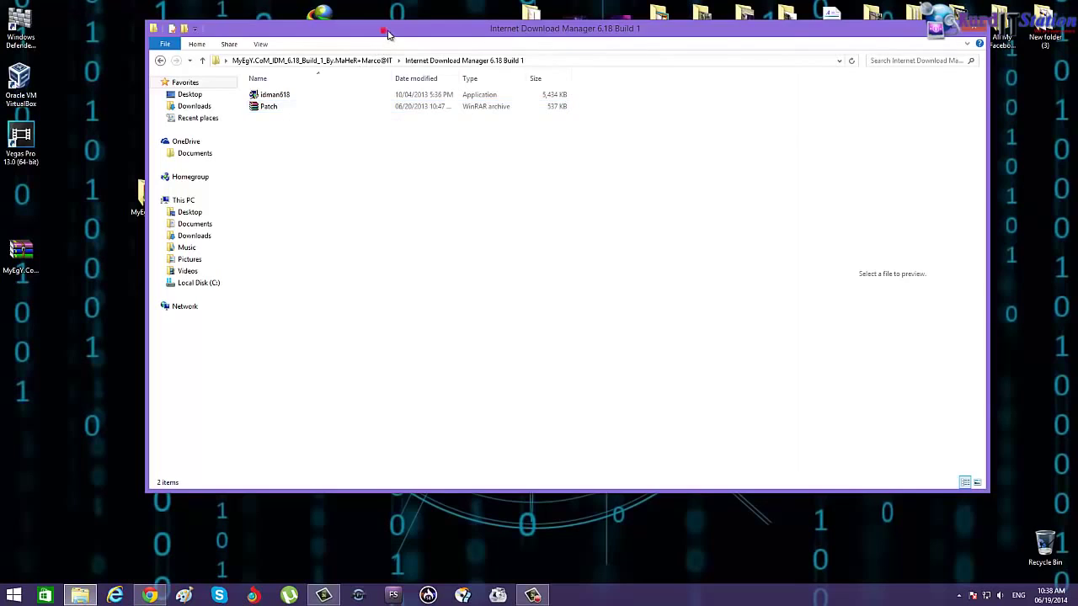
pyautogui.moveTo(388, 33); pyautogui.dragTo(523, 76)
pyautogui.moveTo(404, 149); pyautogui.dragTo(213, 172)
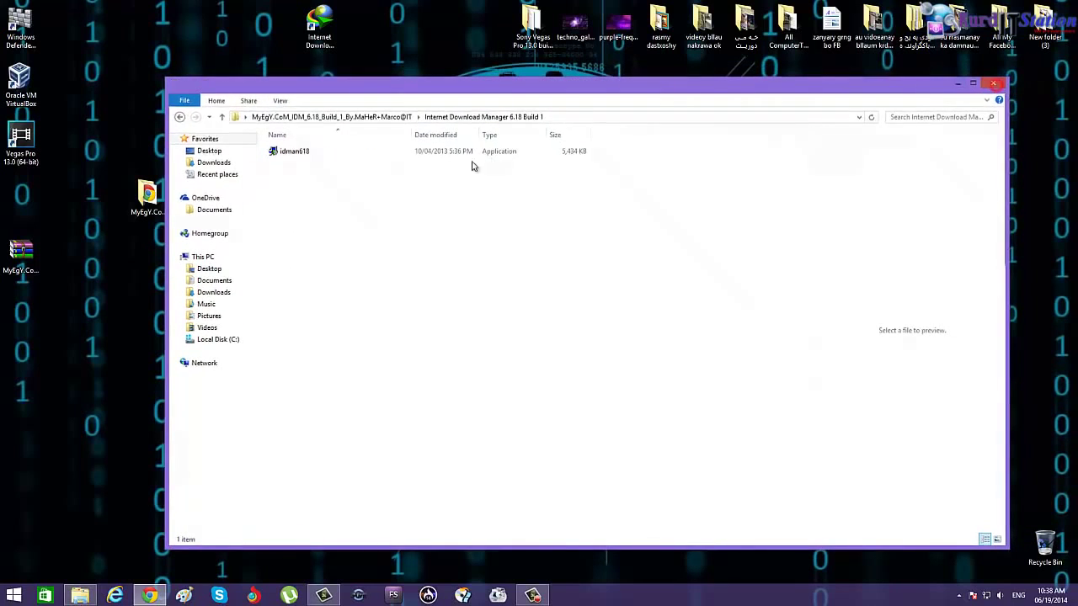
pyautogui.click(992, 80)
pyautogui.moveTo(158, 216); pyautogui.dragTo(31, 216)
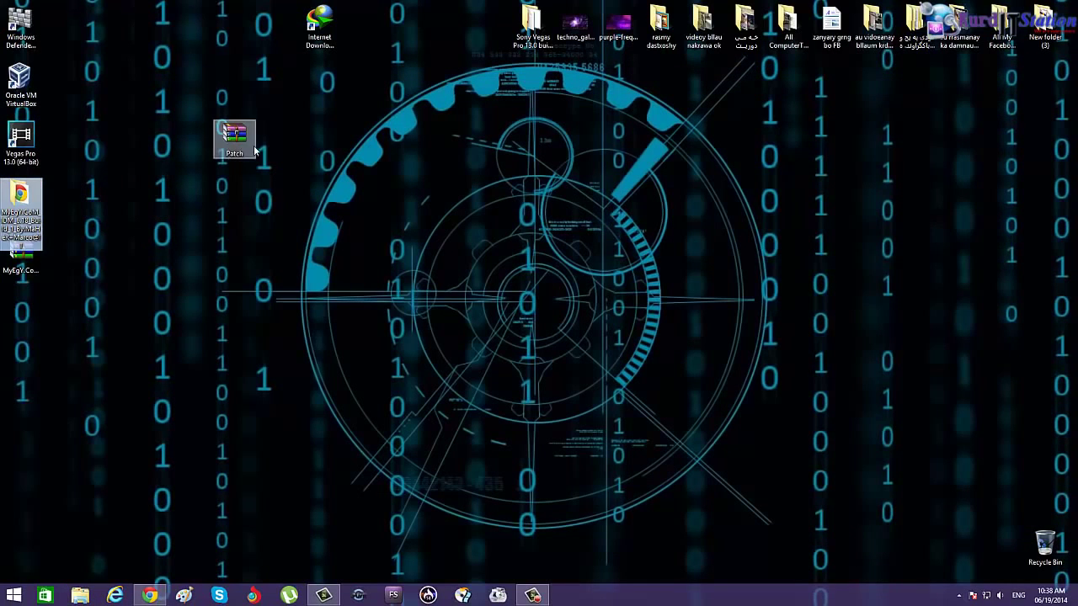
# Extract the Patch archive onto the desktop and dismiss the harmful-software notifications
pyautogui.rightClick(228, 146)
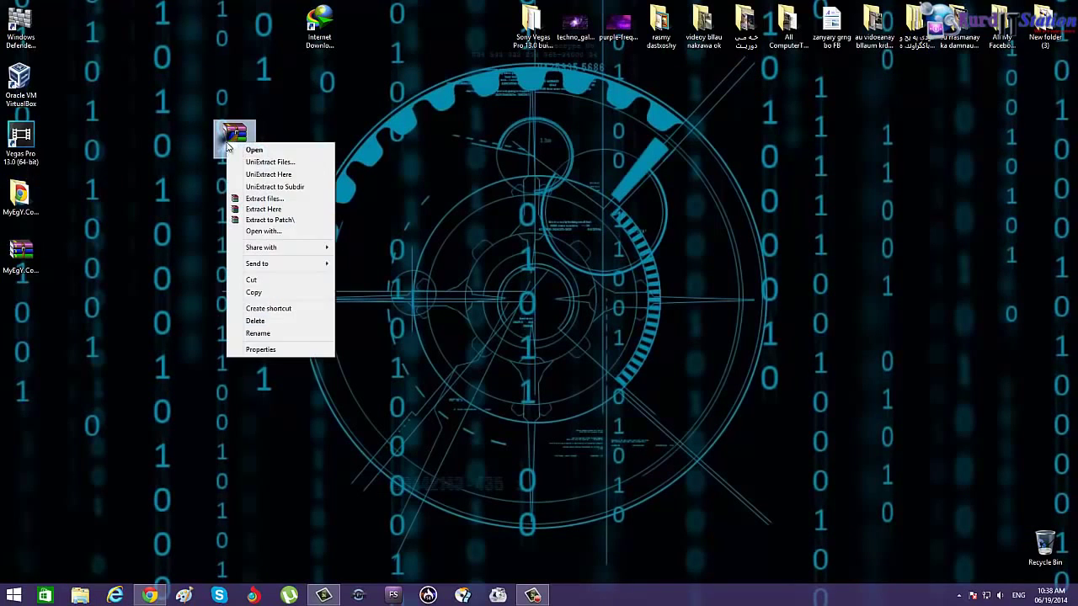
pyautogui.click(263, 209)
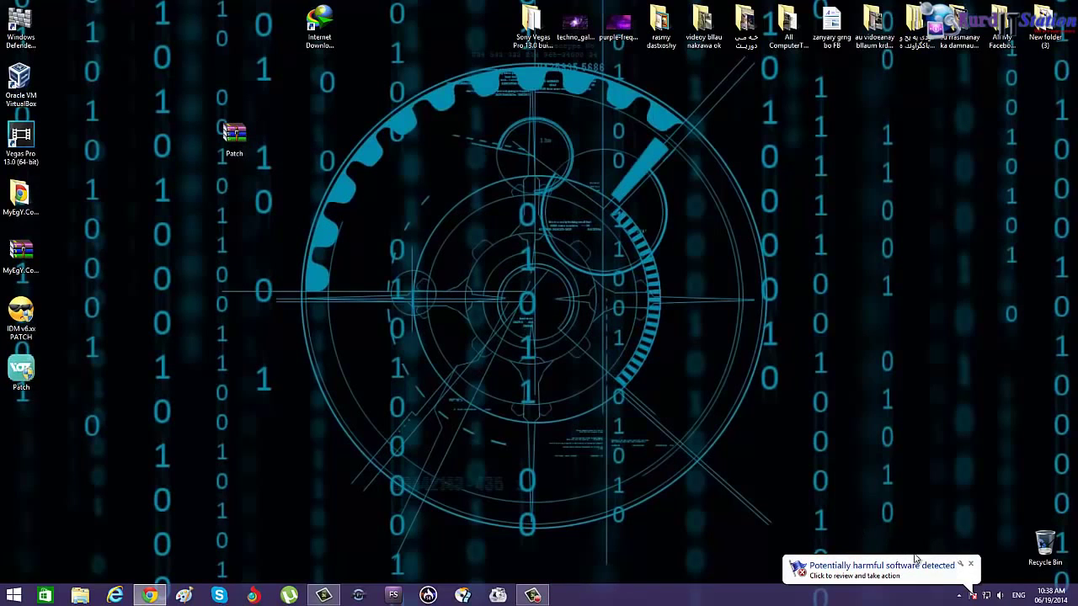
pyautogui.click(971, 566)
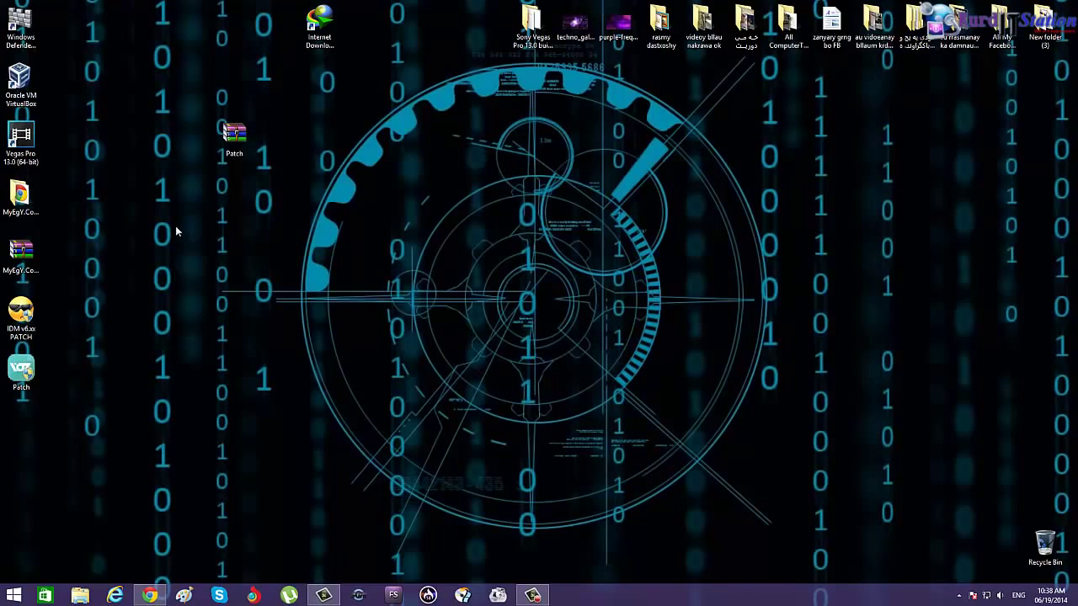
pyautogui.moveTo(235, 140); pyautogui.dragTo(73, 156)
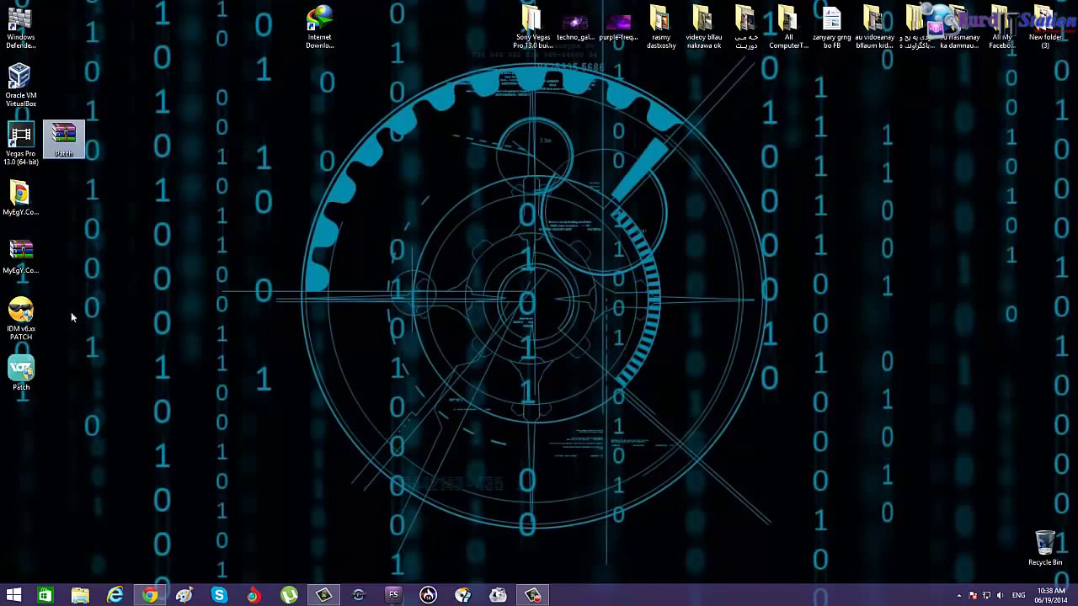
pyautogui.click(973, 596)
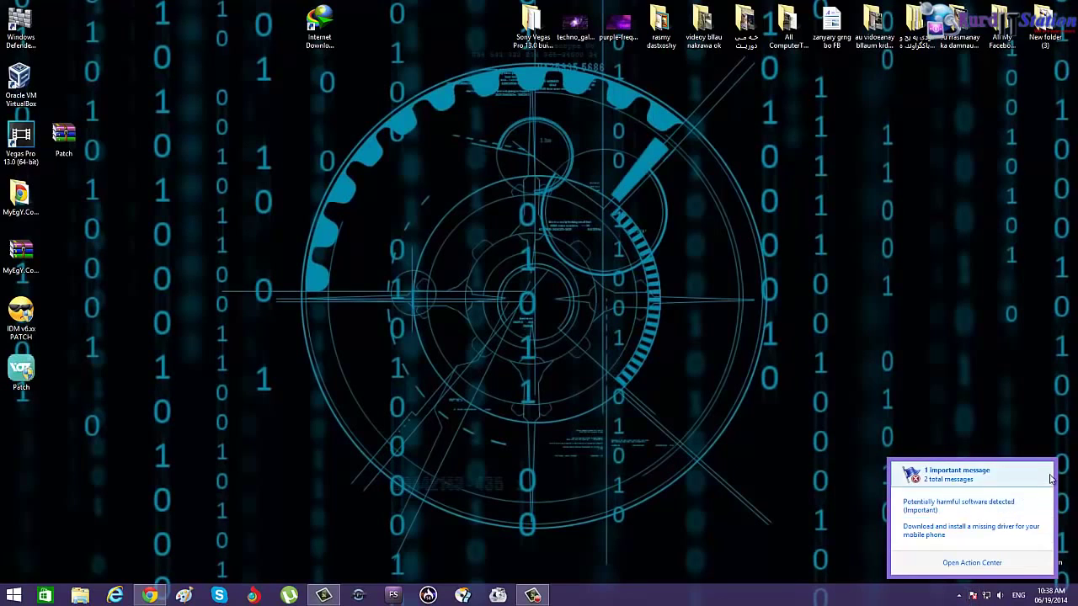
pyautogui.click(712, 484)
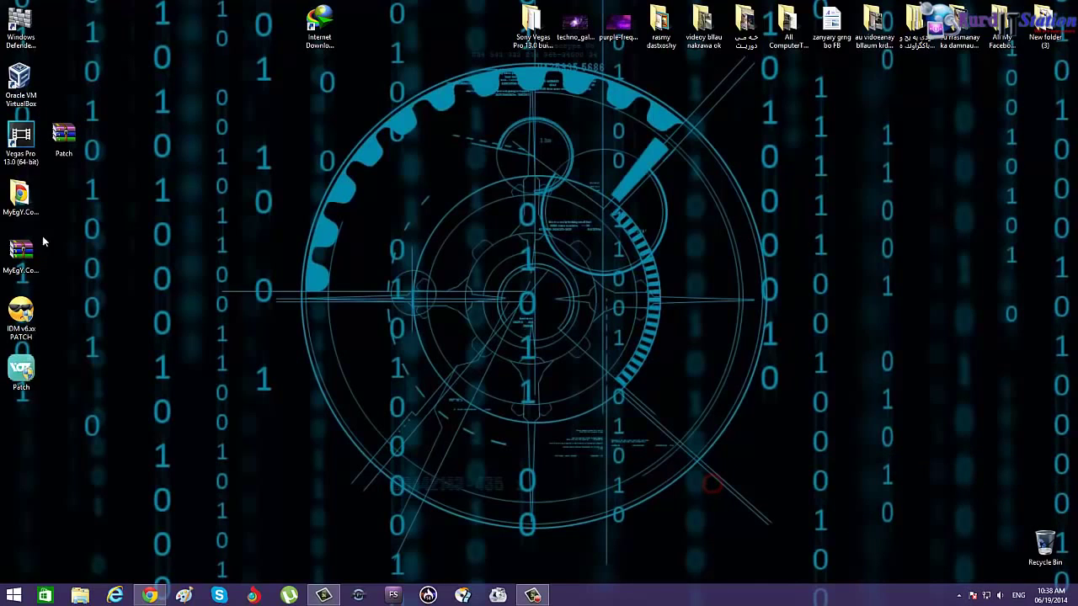
# Run IDM v6.xx PATCH and select IDMan in C:\Program Files (x86)\Internet Download Manager as the file to patch
pyautogui.doubleClick(26, 315)
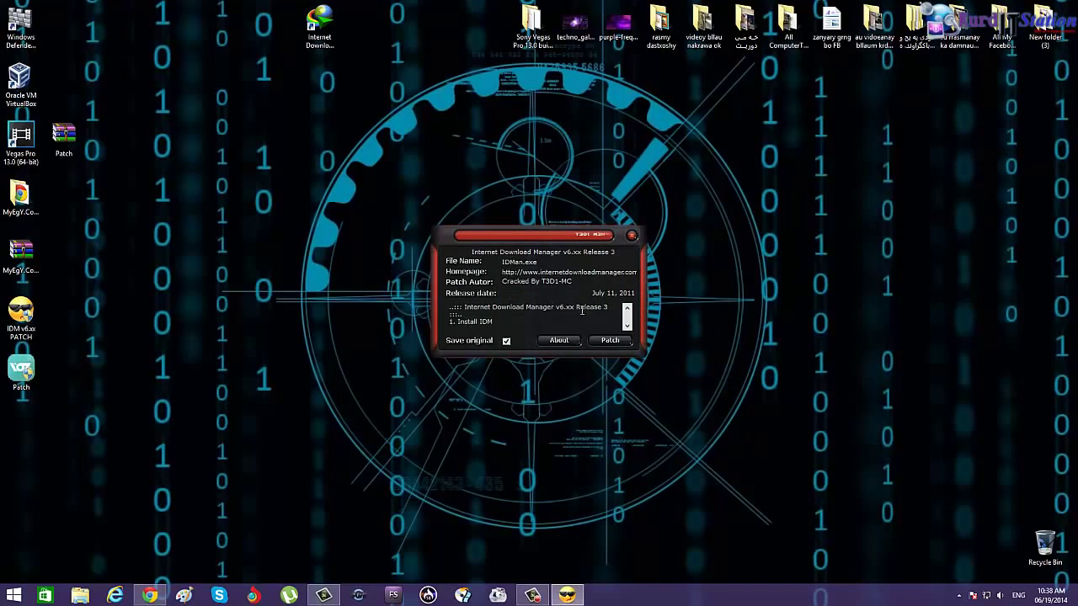
pyautogui.click(609, 341)
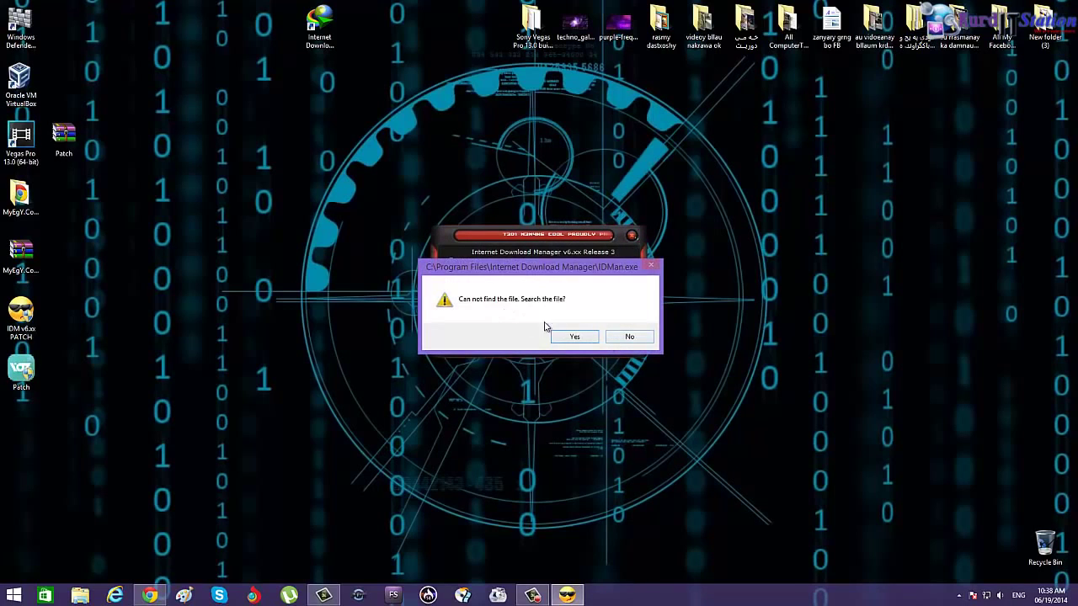
pyautogui.click(578, 340)
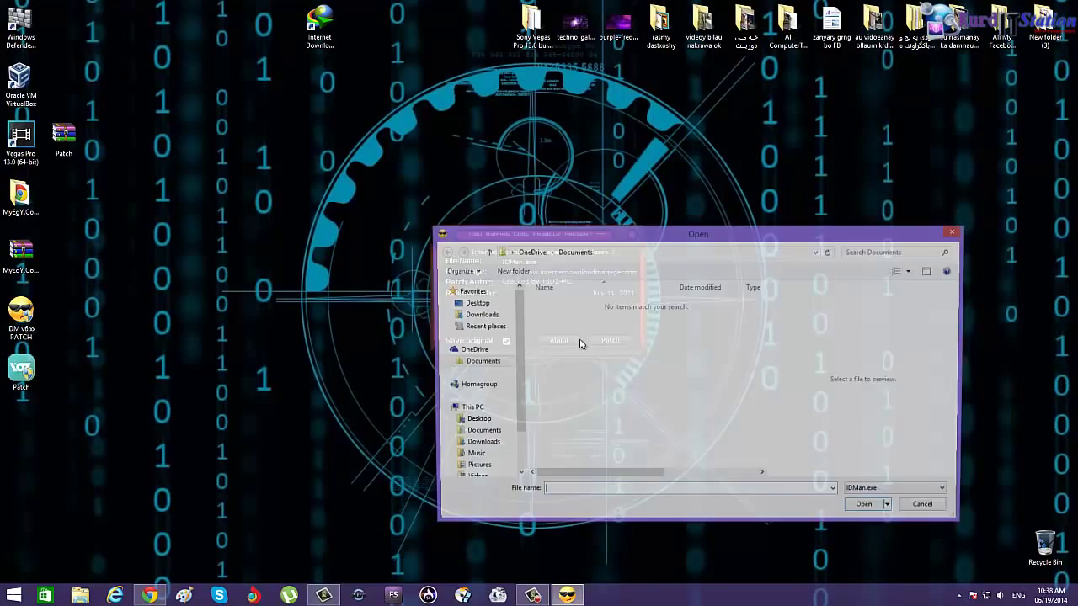
pyautogui.moveTo(637, 244); pyautogui.dragTo(529, 171)
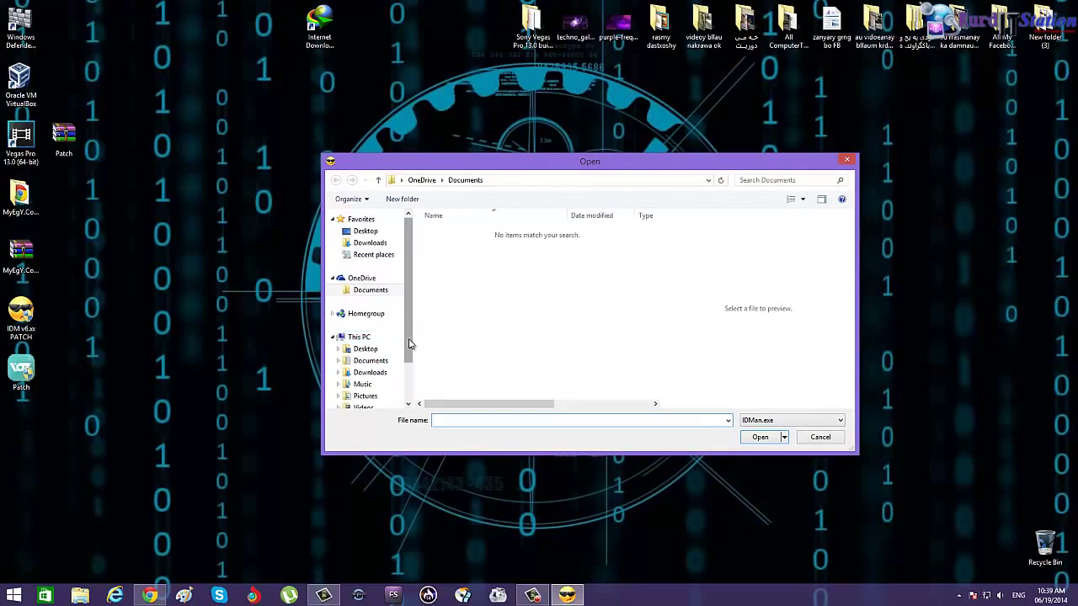
pyautogui.scroll(-2, 409, 339)
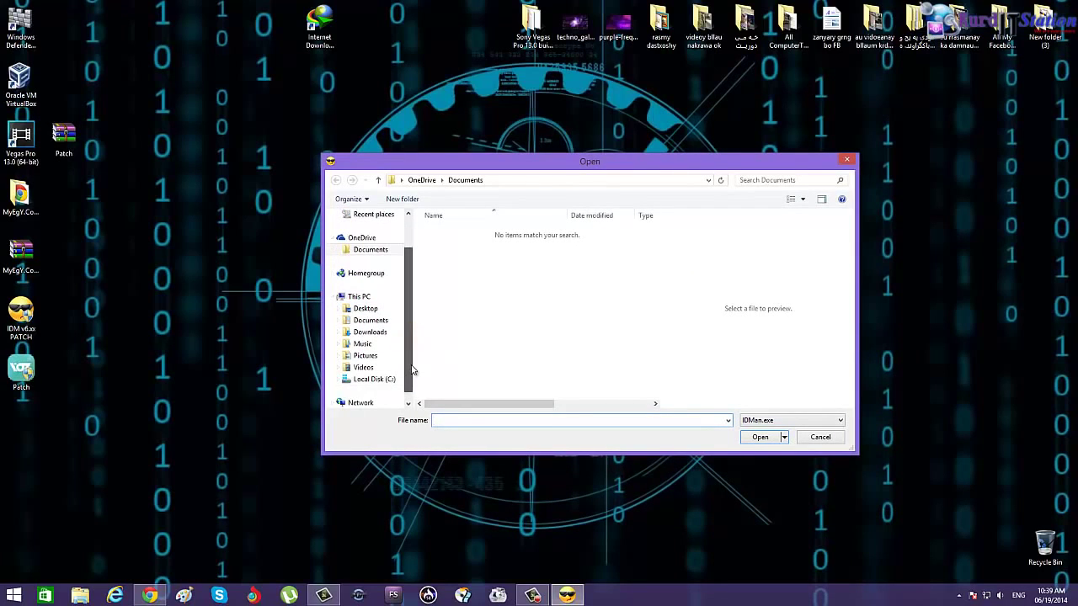
pyautogui.click(375, 380)
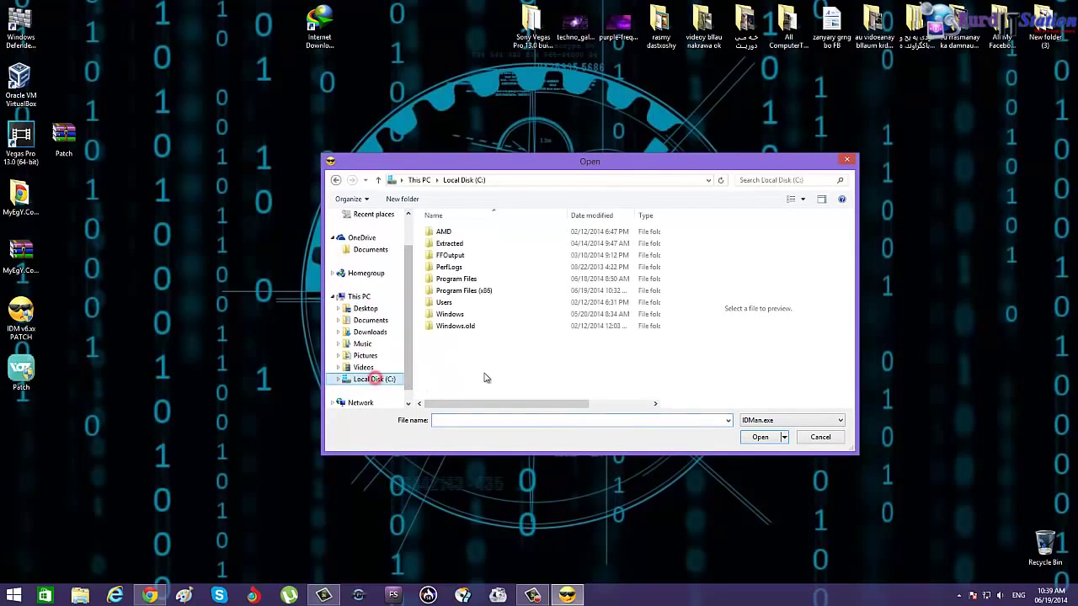
pyautogui.doubleClick(474, 292)
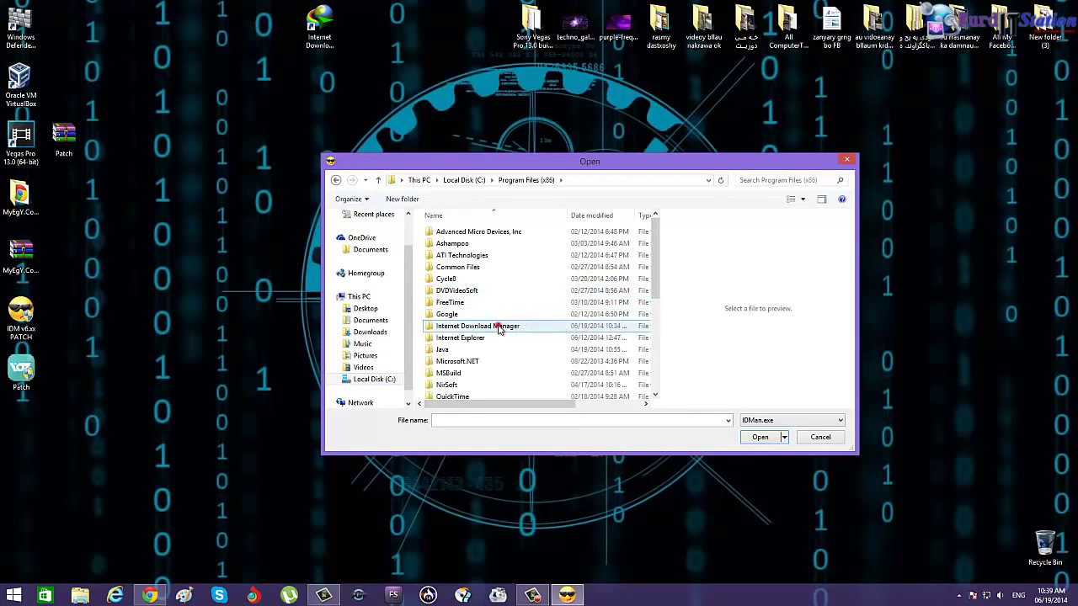
pyautogui.doubleClick(498, 327)
pyautogui.click(451, 255)
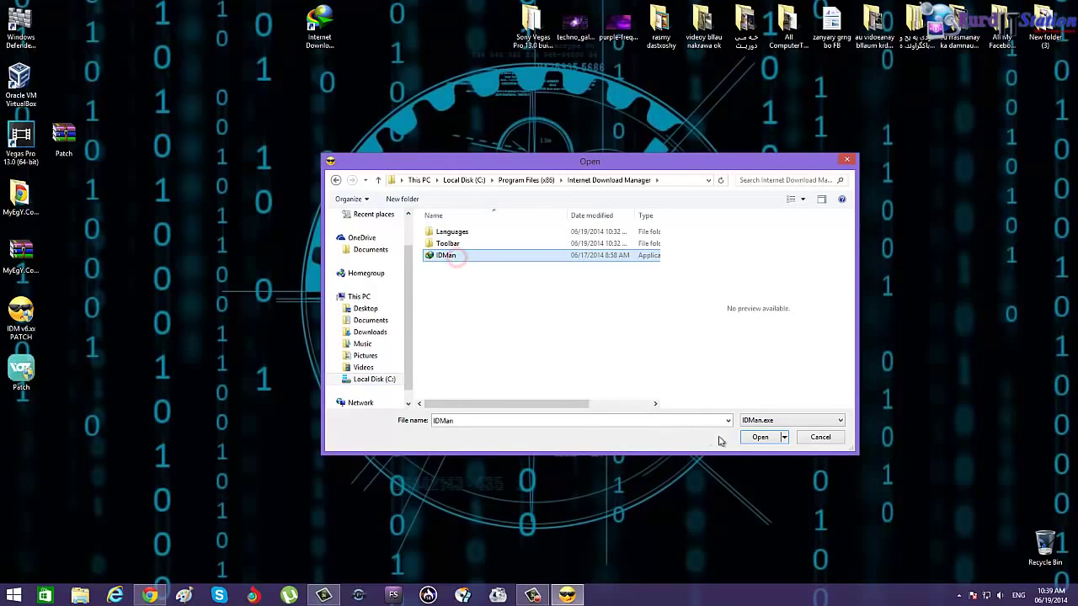
pyautogui.click(756, 438)
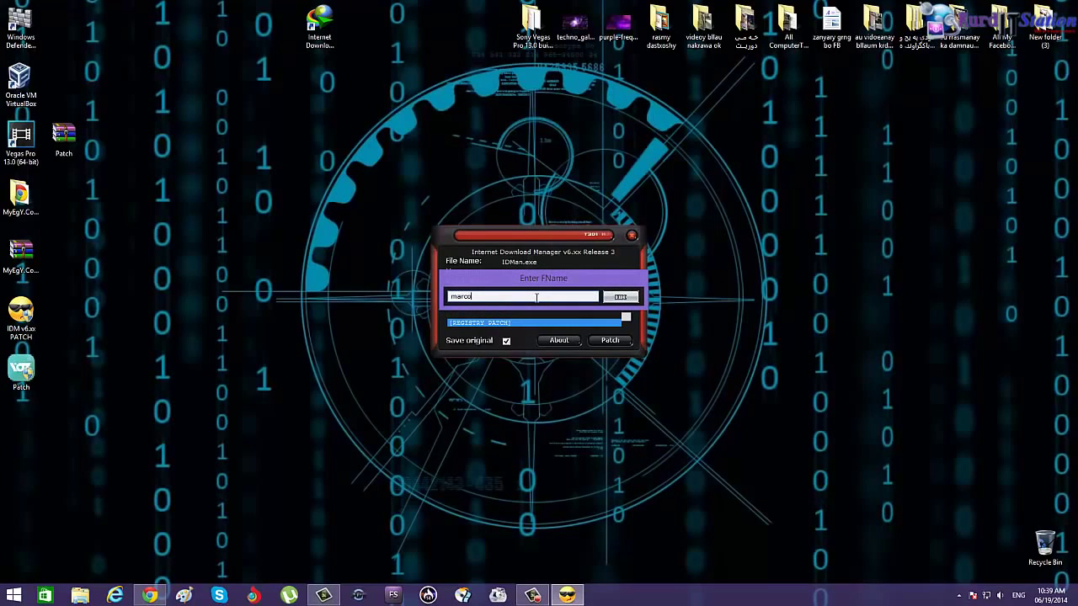
# Enter the first and last name for the registry patch, then close the patcher
pyautogui.click(620, 297)
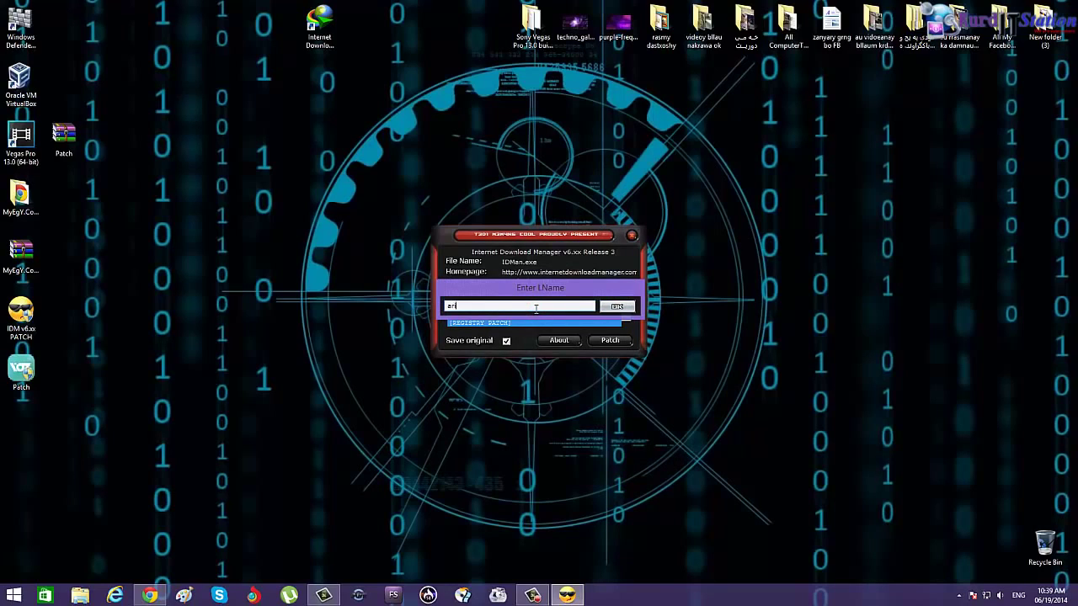
pyautogui.click(617, 306)
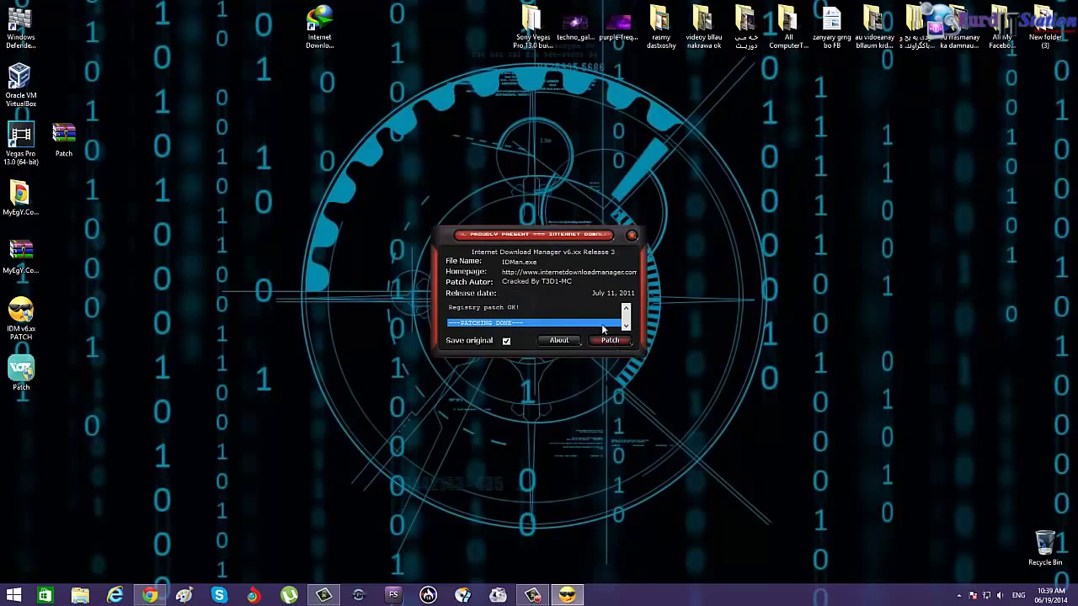
pyautogui.click(630, 235)
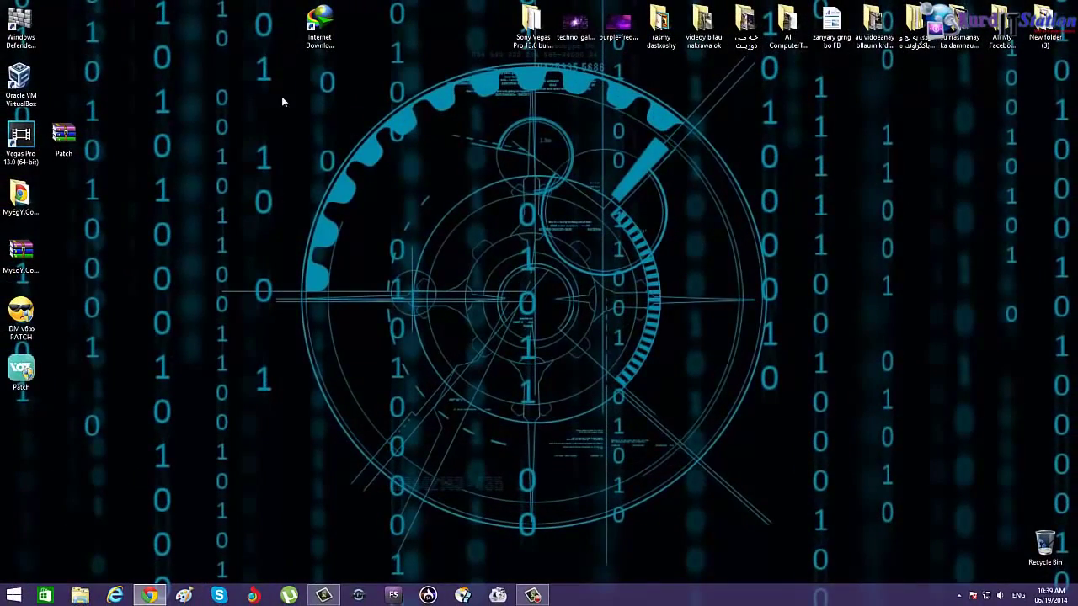
# Open Internet Download Manager, dismiss the tip of the day, check the registration options and close the window
pyautogui.click(961, 595)
pyautogui.click(463, 368)
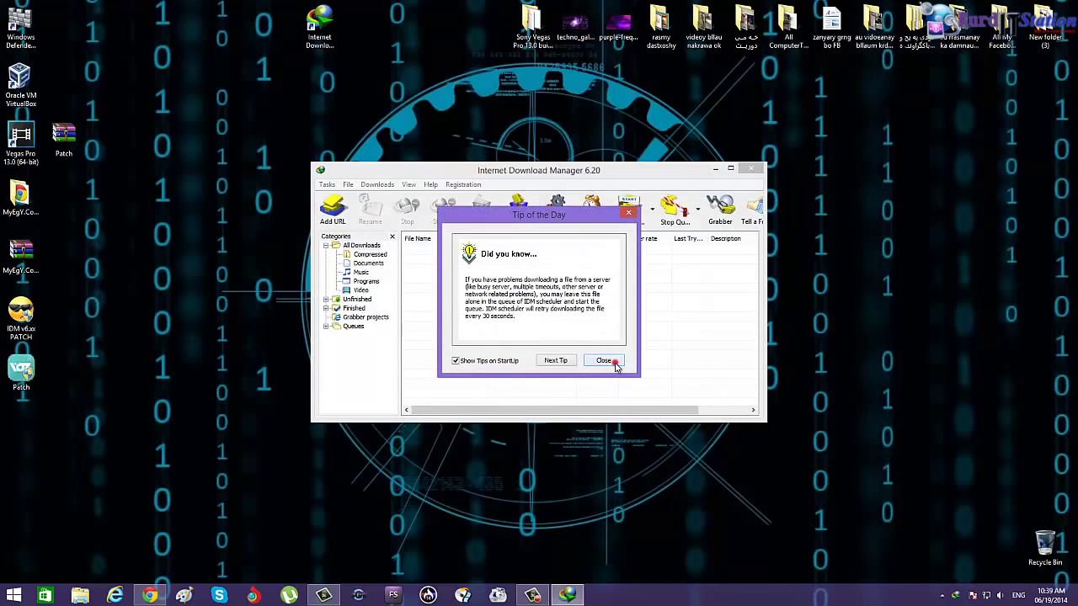
pyautogui.click(614, 362)
pyautogui.click(464, 184)
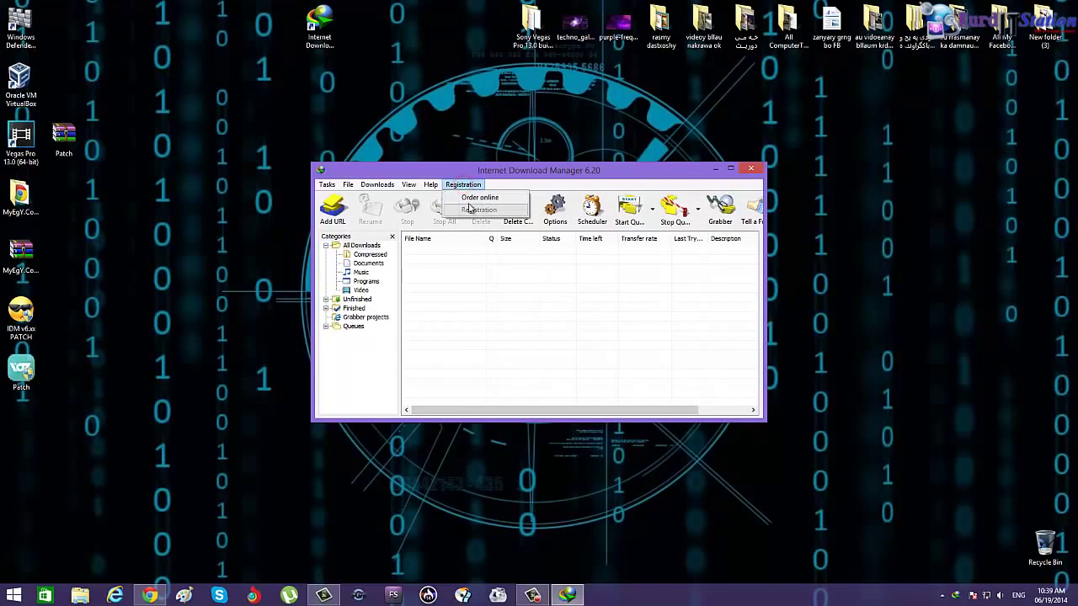
pyautogui.click(473, 169)
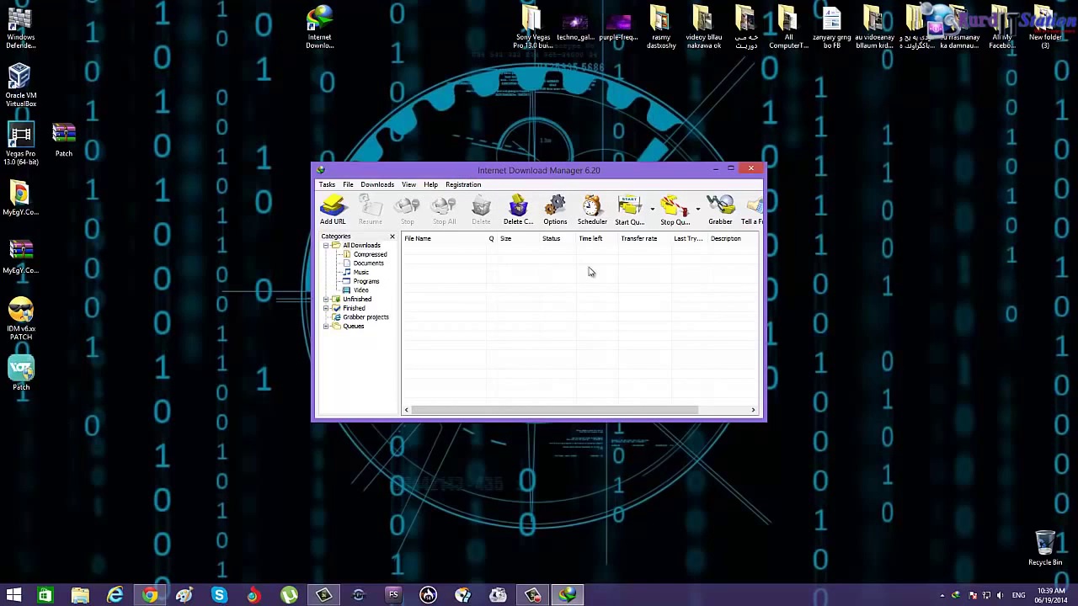
pyautogui.click(748, 171)
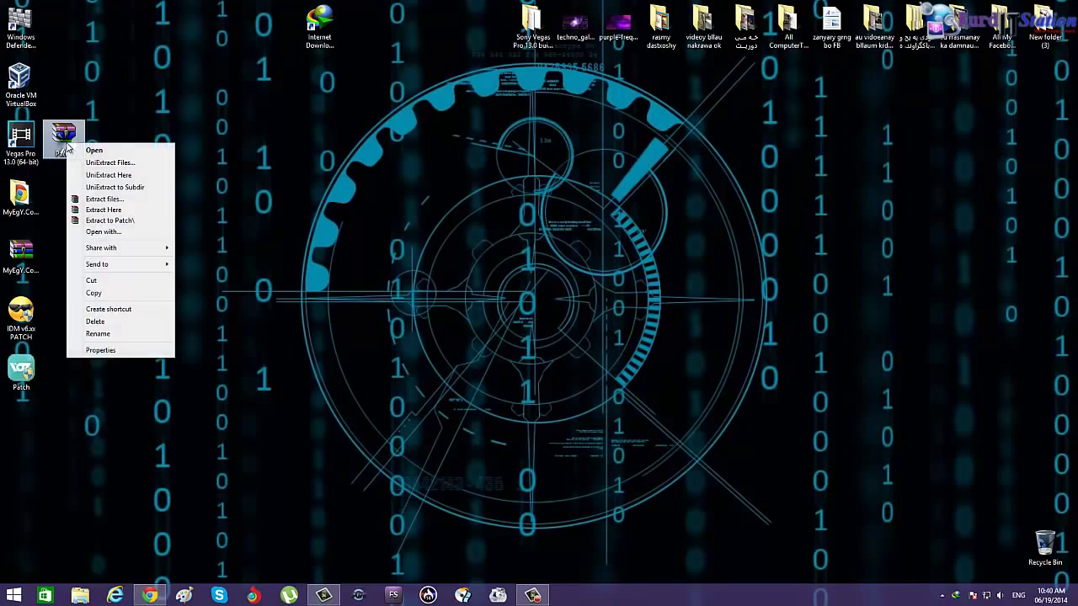
# Move the extracted Patch and IDM v6.xx PATCH applications away from the other icons on the desktop
pyautogui.rightClick(67, 148)
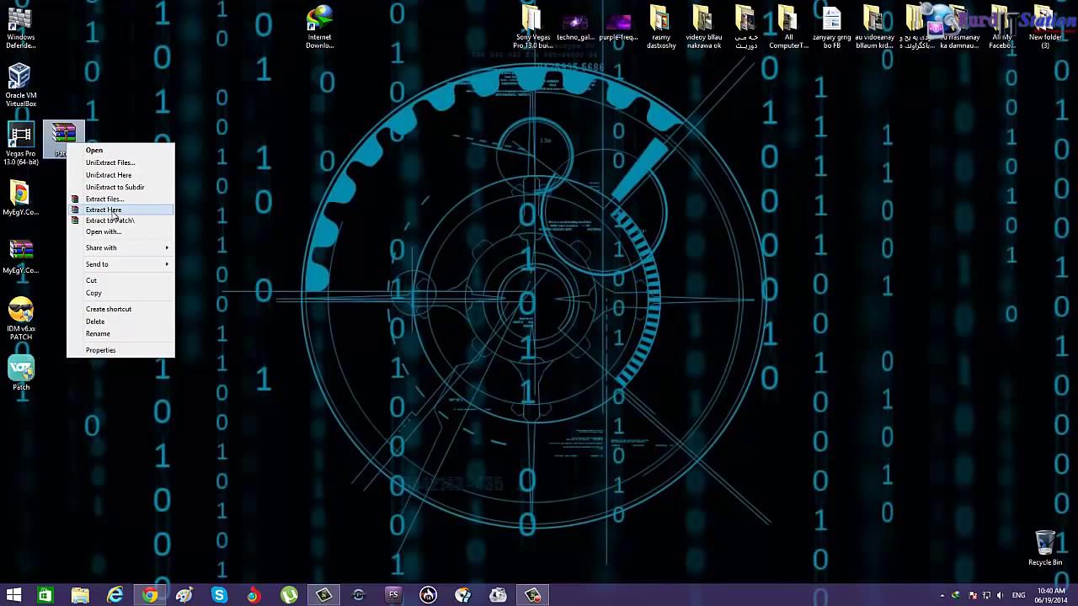
pyautogui.click(254, 212)
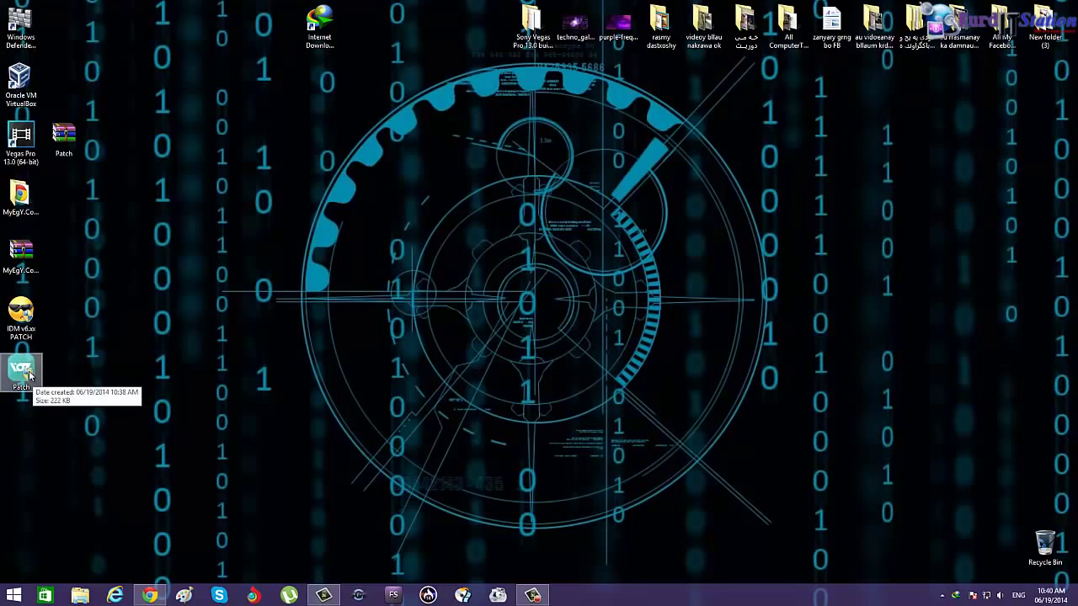
pyautogui.moveTo(26, 371); pyautogui.dragTo(152, 316)
pyautogui.moveTo(5, 305); pyautogui.dragTo(174, 246)
# Open the Patch archive to examine the applications it contains, then close it
pyautogui.doubleClick(68, 139)
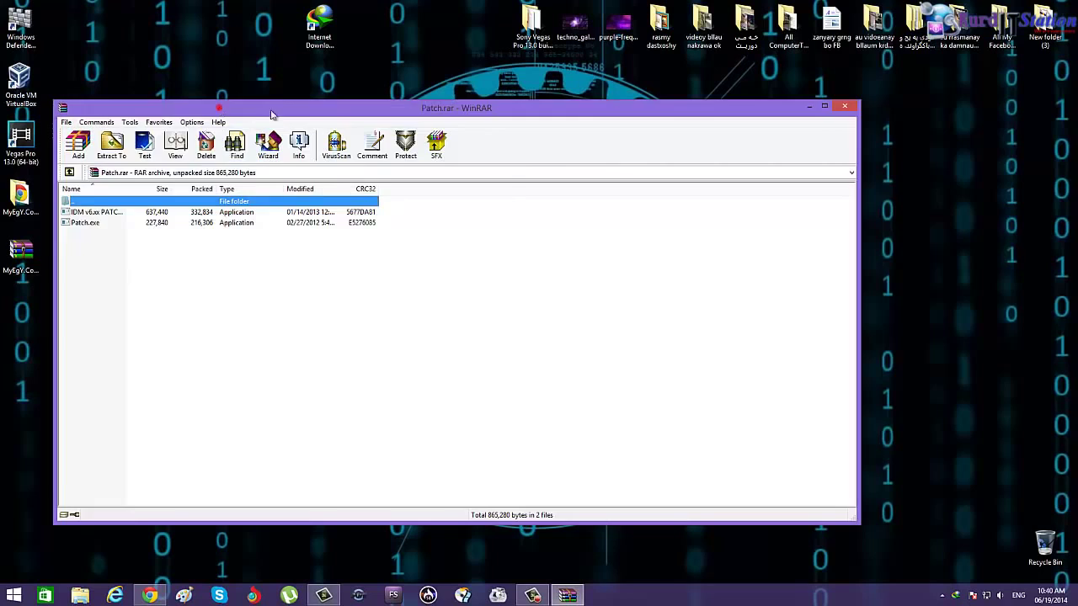
pyautogui.moveTo(271, 114); pyautogui.dragTo(542, 139)
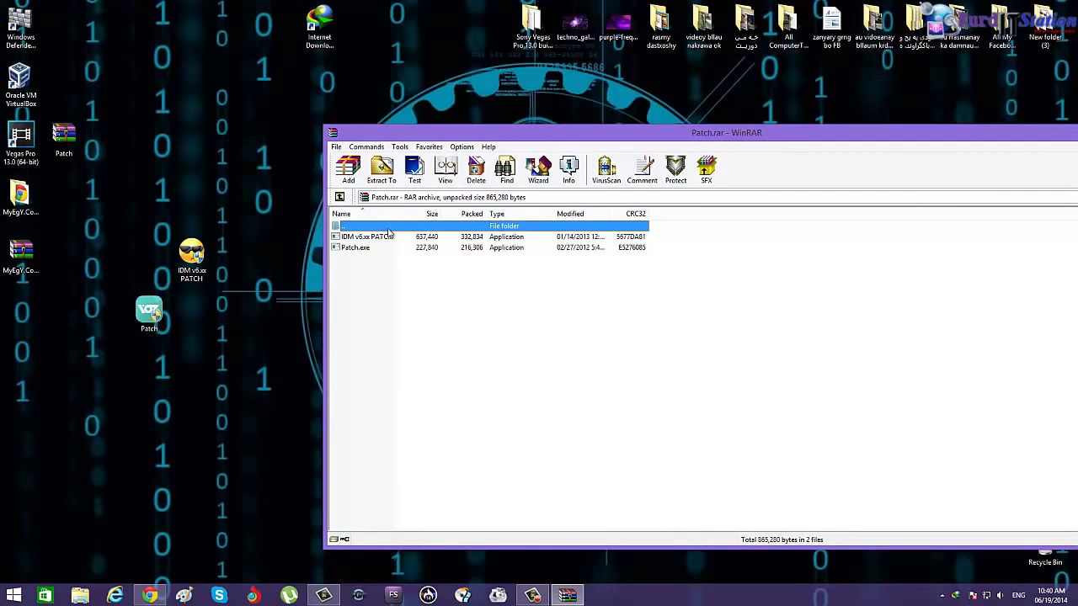
pyautogui.moveTo(346, 242); pyautogui.dragTo(195, 283)
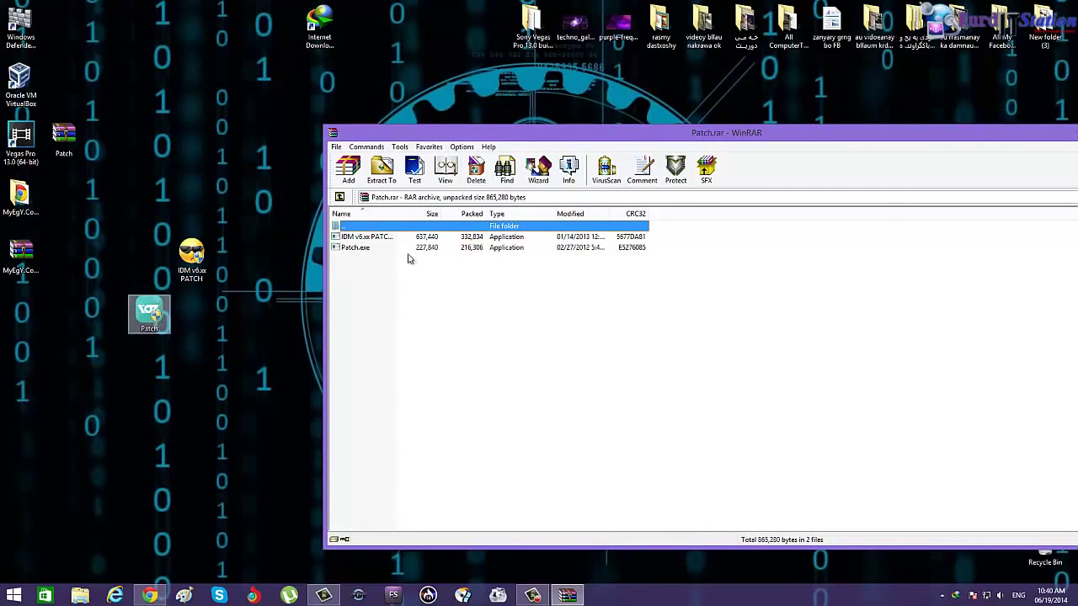
pyautogui.moveTo(873, 132); pyautogui.dragTo(766, 113)
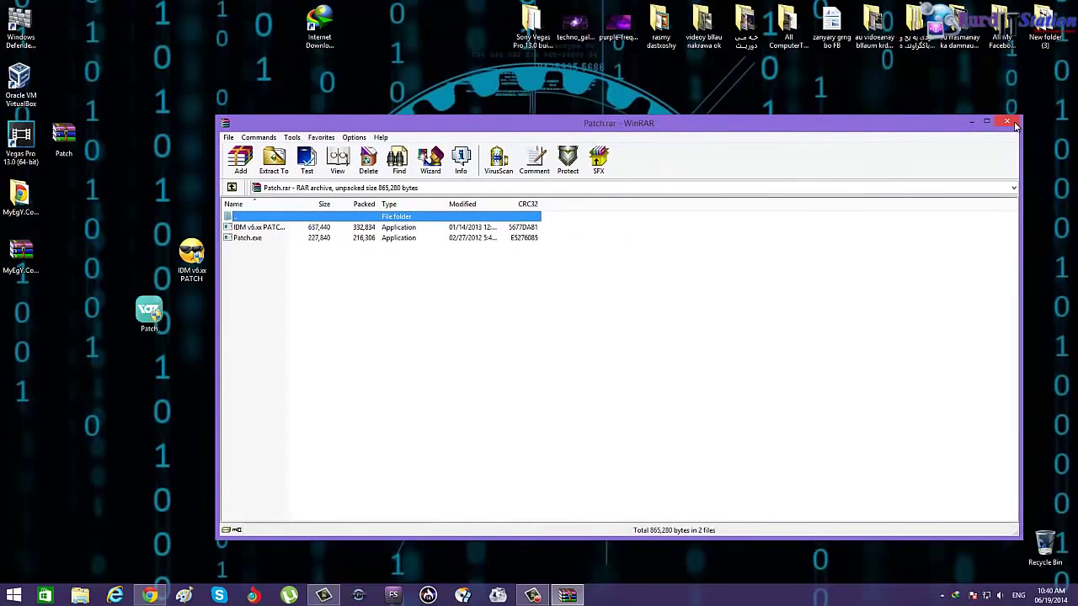
pyautogui.click(1012, 122)
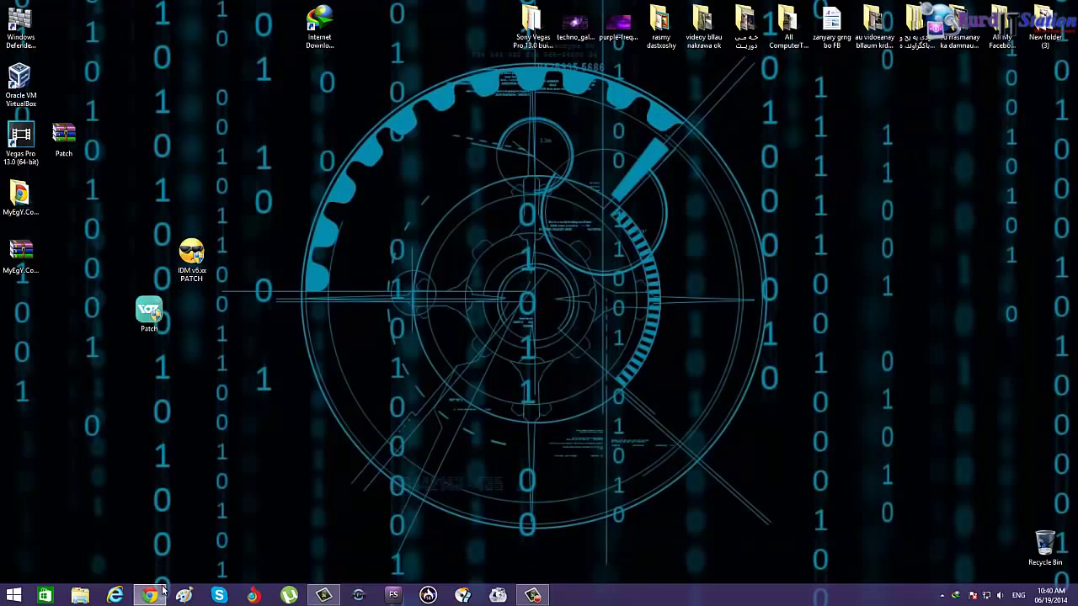
# Switch to Chrome to view the IDM archives in the MEGA cloud drive, then minimize the browser
pyautogui.click(151, 596)
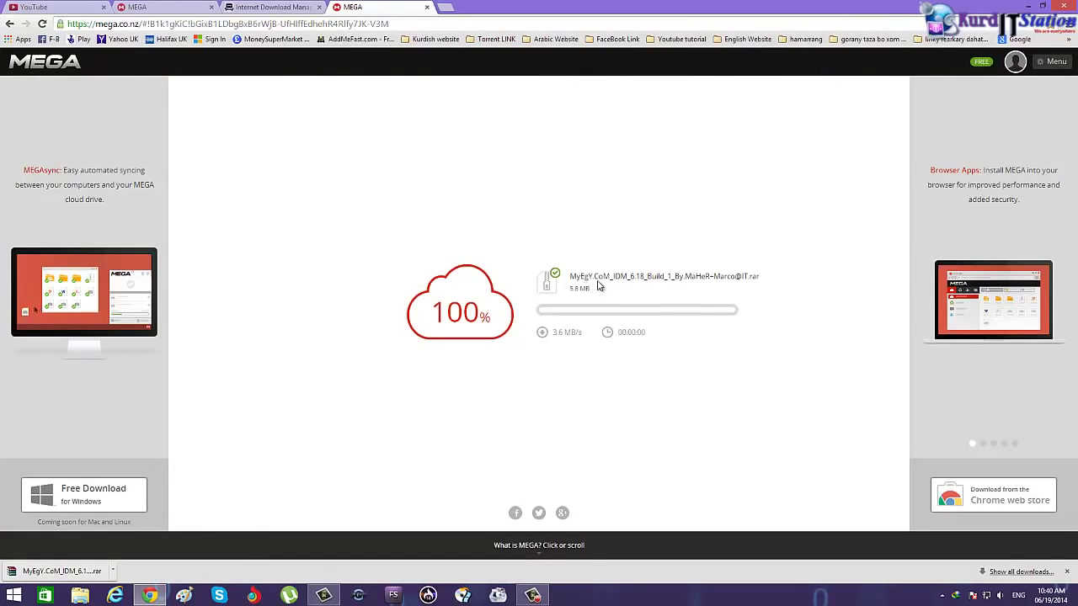
pyautogui.click(160, 7)
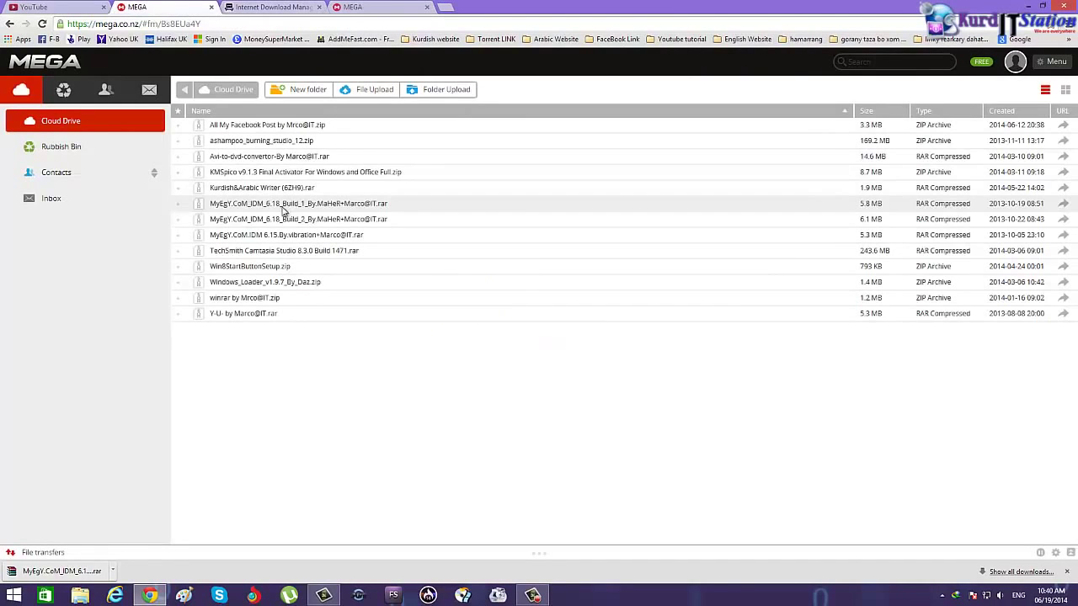
pyautogui.click(1028, 6)
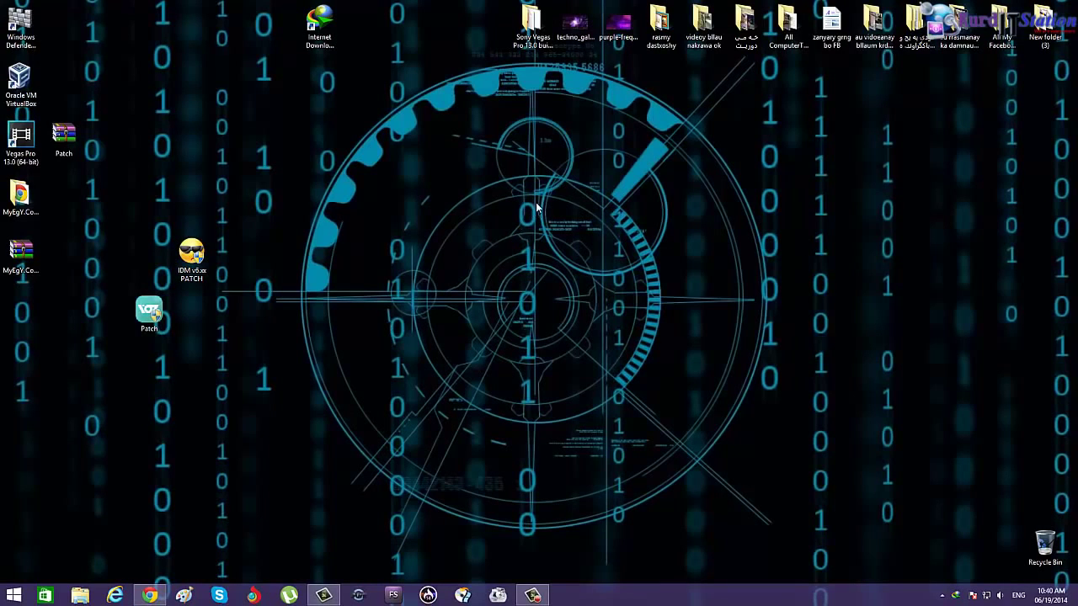
# Move the Internet Download Manager 6.20 Build 5 Retail folder from Downloads to the desktop and close the Downloads window
pyautogui.click(77, 596)
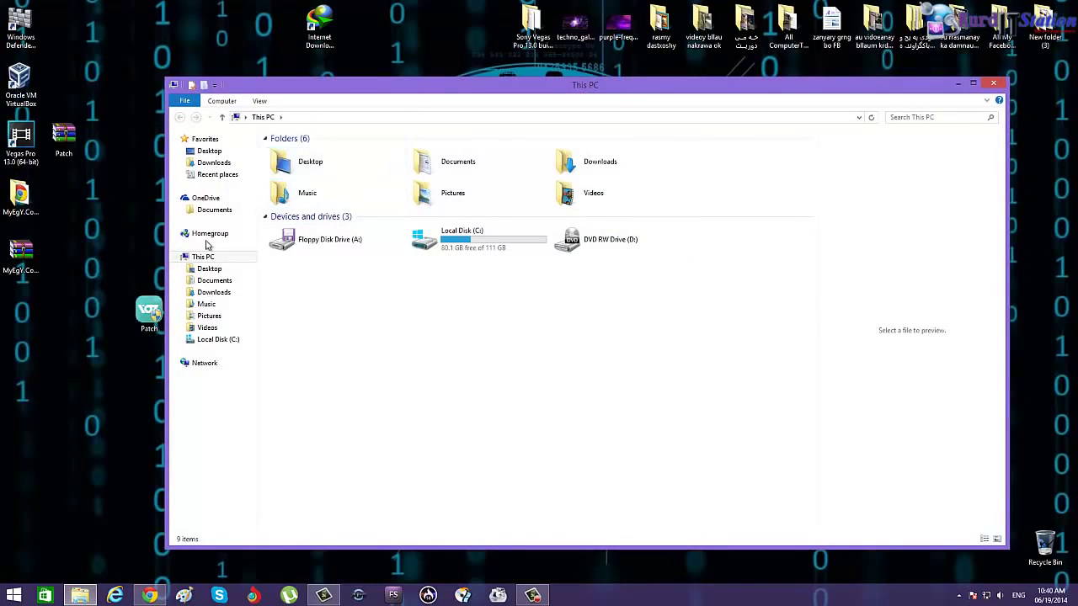
pyautogui.click(205, 282)
pyautogui.click(212, 293)
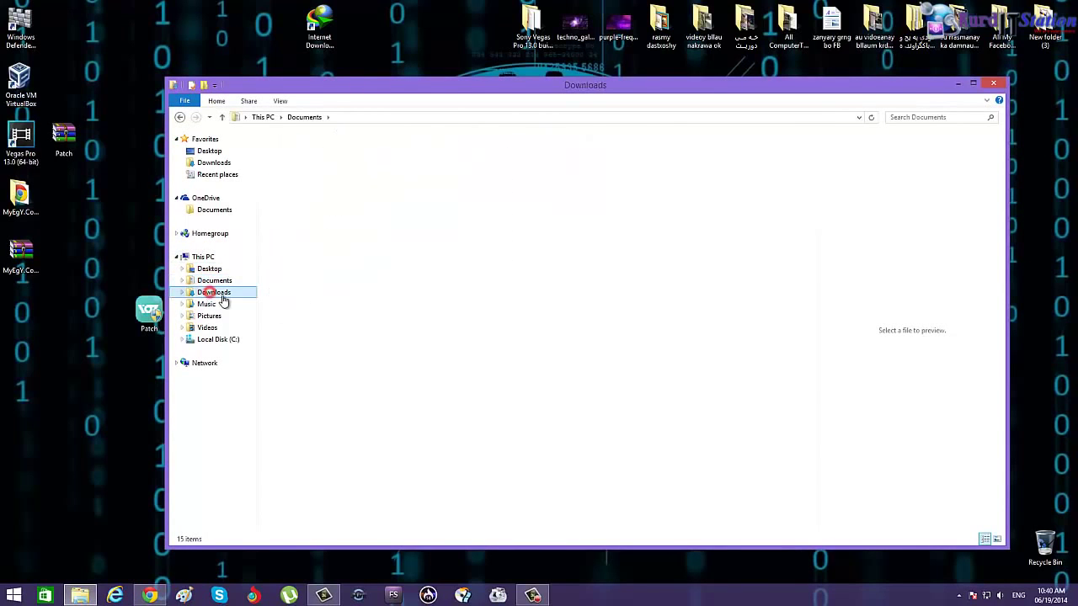
pyautogui.moveTo(540, 81); pyautogui.dragTo(700, 116)
pyautogui.moveTo(701, 206); pyautogui.dragTo(196, 133)
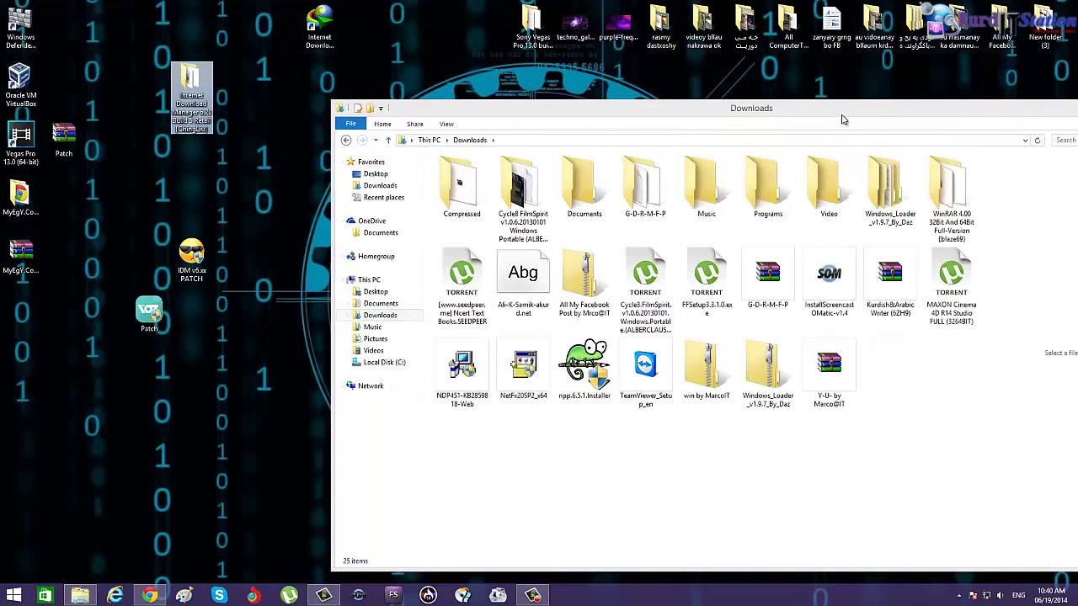
pyautogui.moveTo(842, 119); pyautogui.dragTo(693, 131)
pyautogui.click(1010, 119)
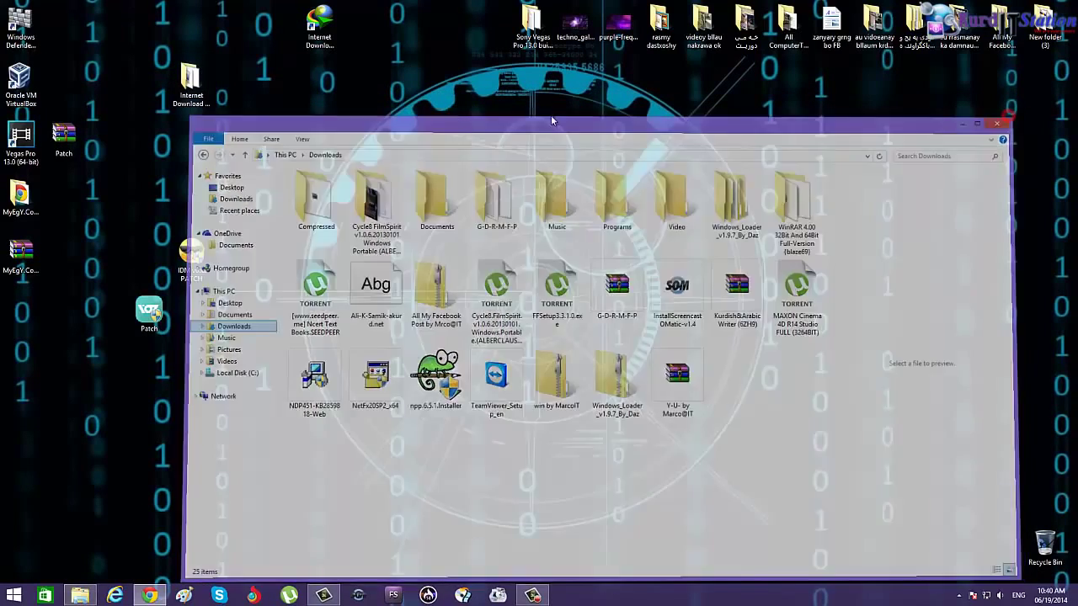
# Open the Internet Download Manager 6.20 Build 5 Retail folder from the desktop and delete its Patch-UnREaL folder
pyautogui.moveTo(199, 78); pyautogui.dragTo(536, 199)
pyautogui.doubleClick(534, 197)
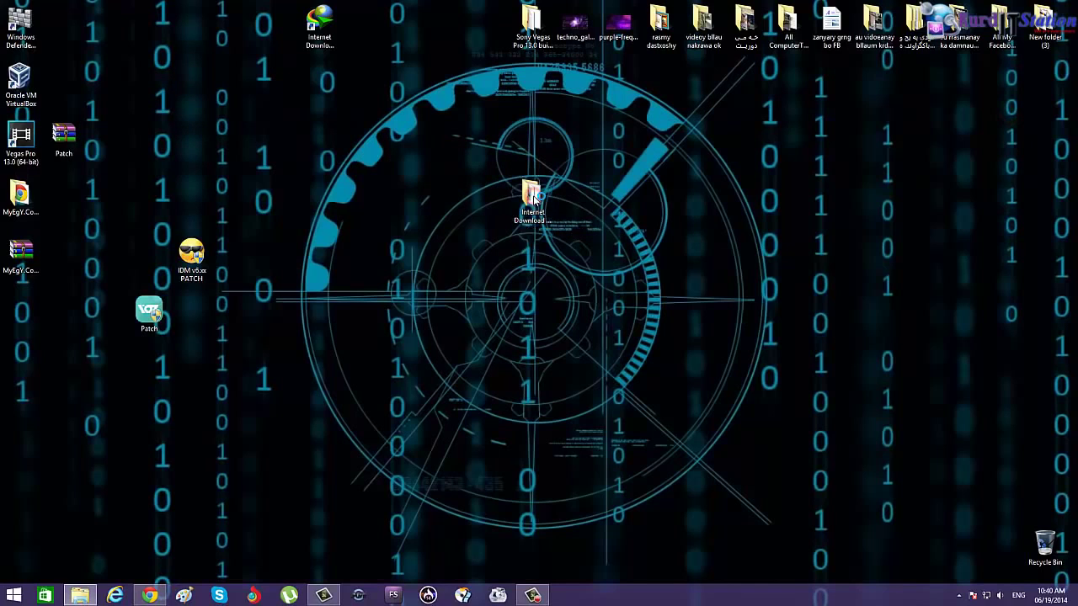
pyautogui.moveTo(513, 120); pyautogui.dragTo(646, 81)
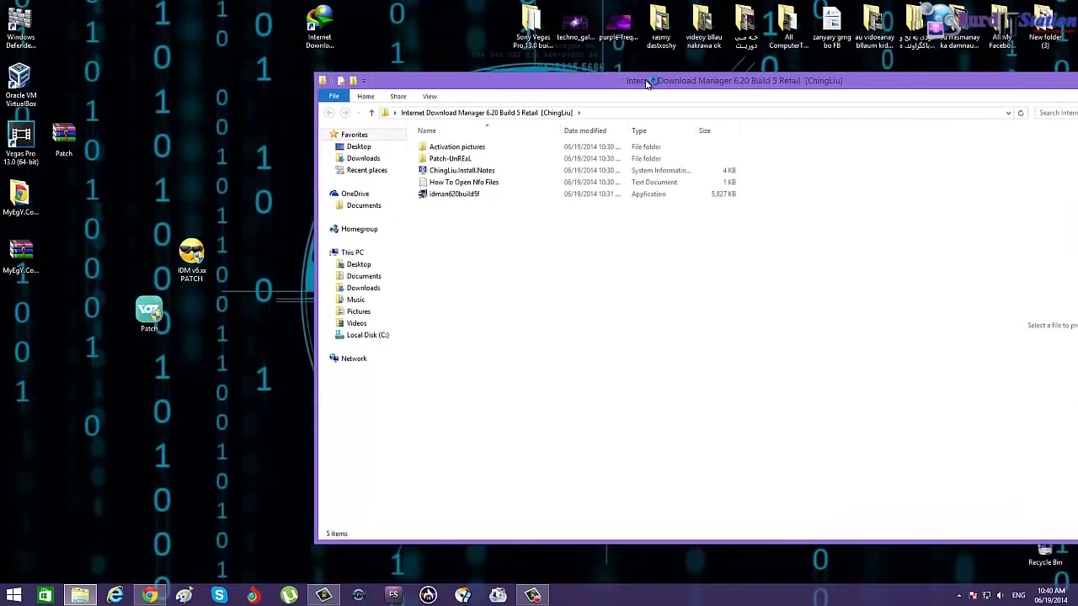
pyautogui.click(457, 160)
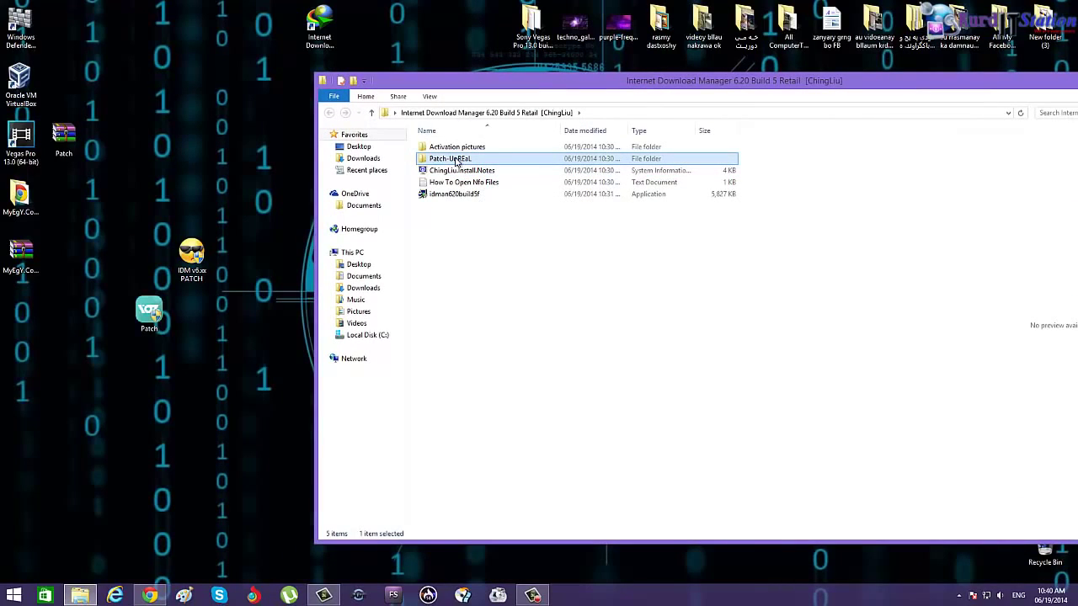
pyautogui.rightClick(456, 162)
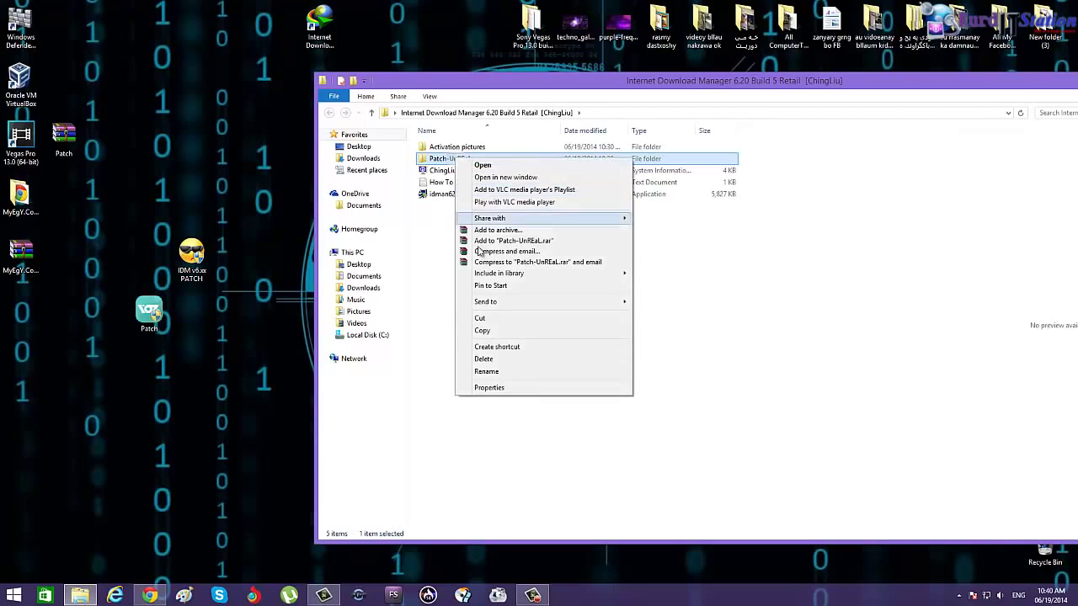
pyautogui.click(484, 360)
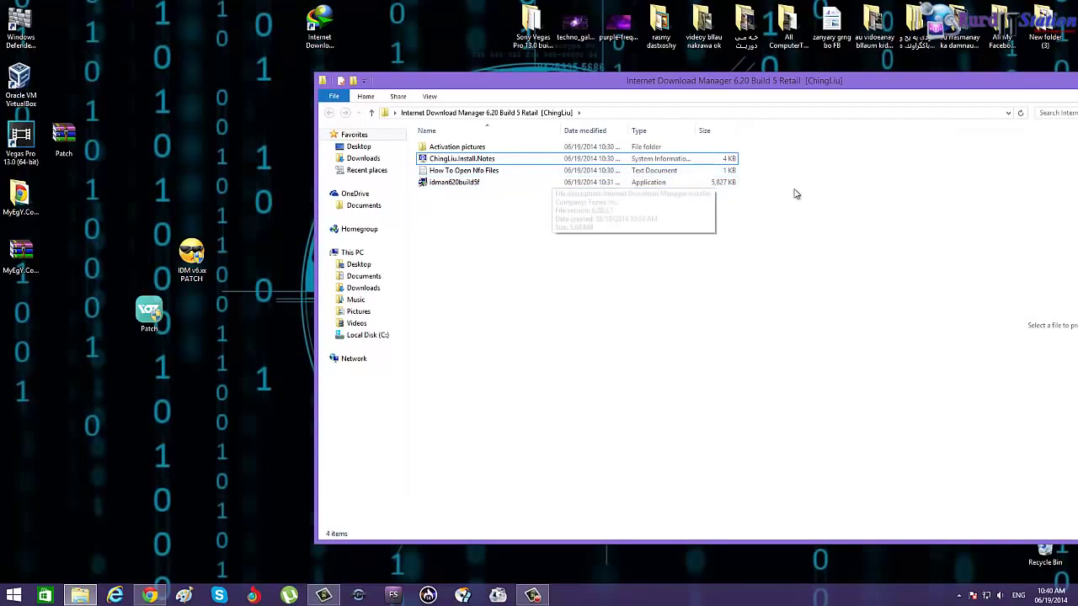
# Delete the Activation pictures folder, ChingLiu.Install.Notes and How To Open Nfo Files, keeping only the idman620build5f installer
pyautogui.moveTo(824, 172); pyautogui.dragTo(441, 147)
pyautogui.rightClick(441, 148)
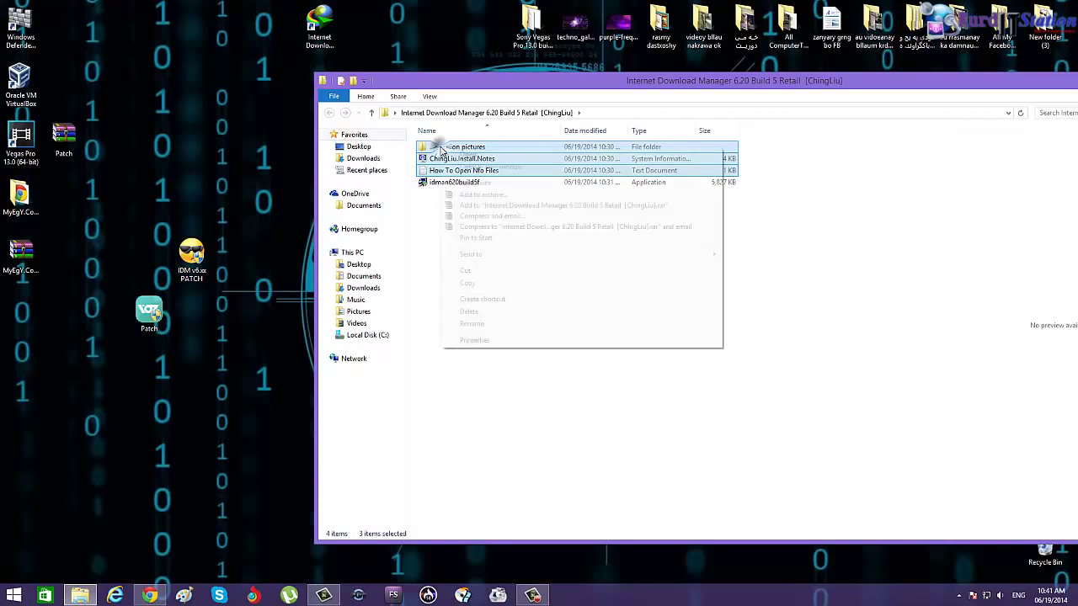
pyautogui.click(469, 312)
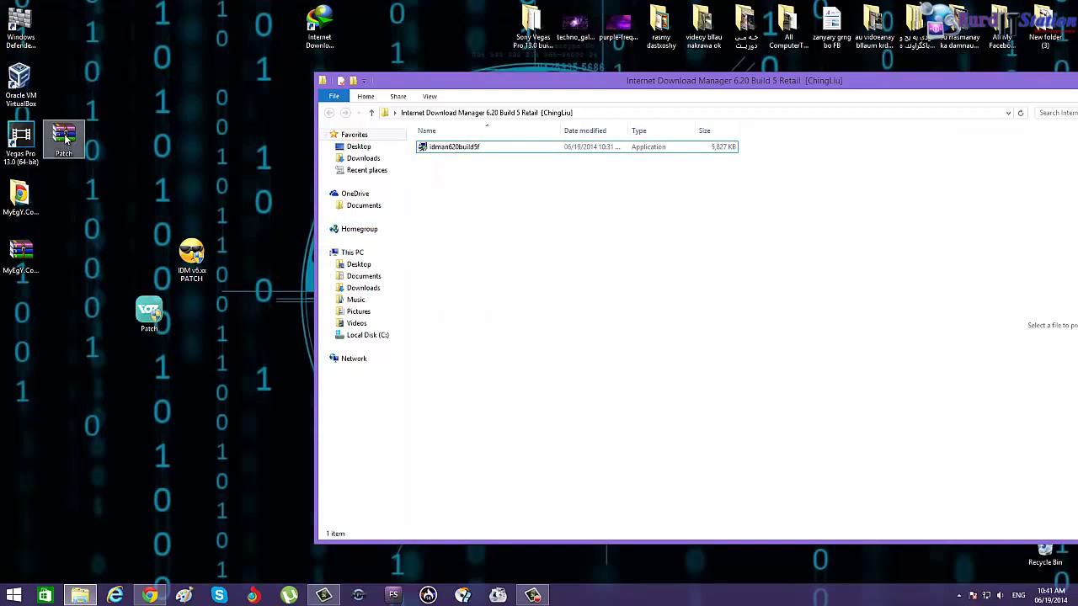
# Move the Patch archive from the desktop into the Internet Download Manager folder and extract it there
pyautogui.moveTo(64, 134); pyautogui.dragTo(460, 201)
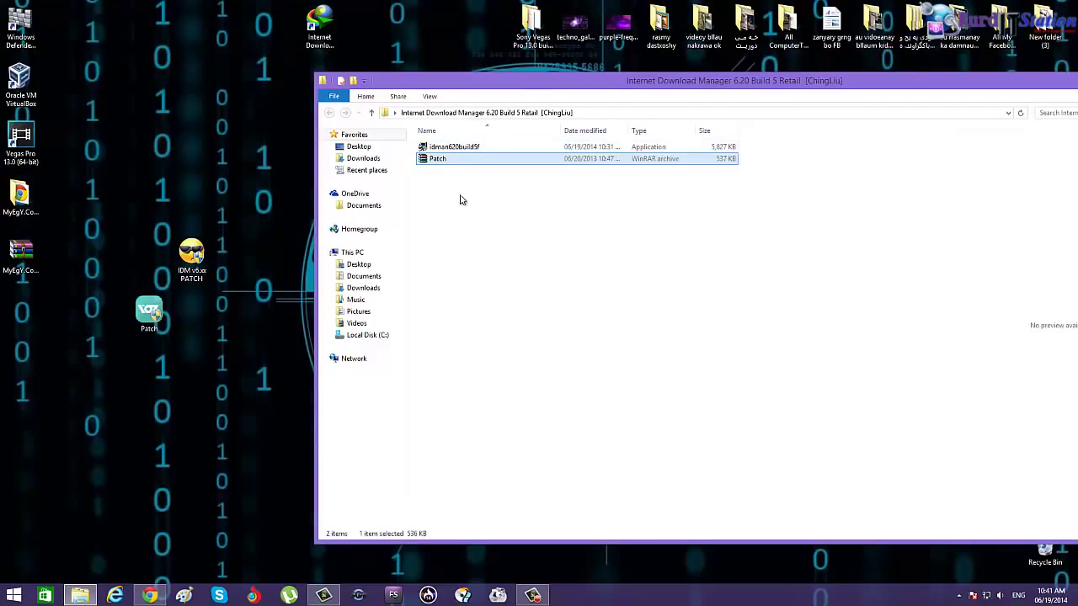
pyautogui.rightClick(437, 160)
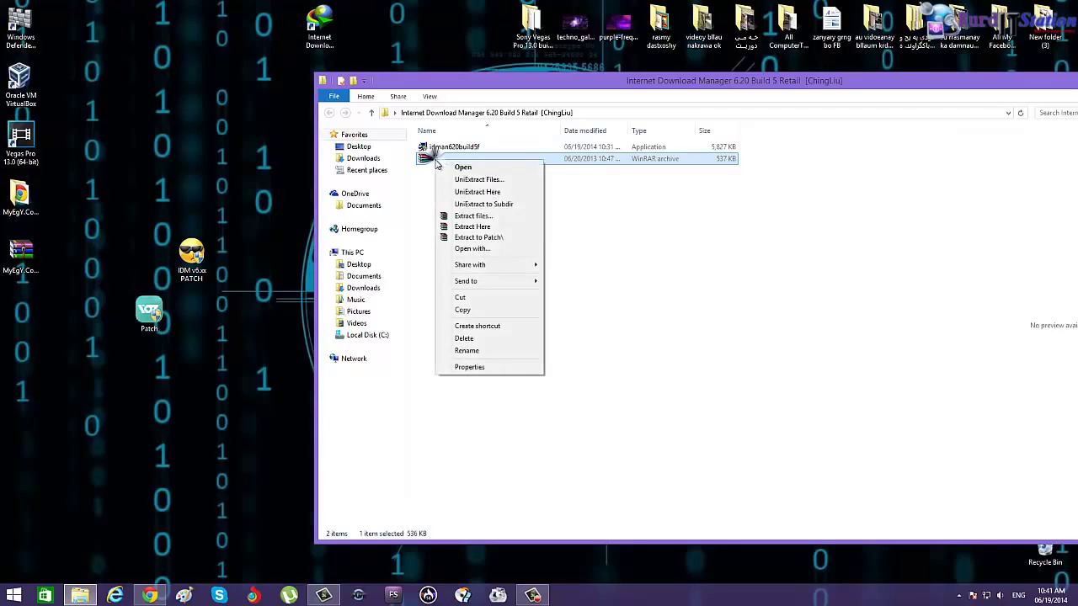
pyautogui.click(476, 227)
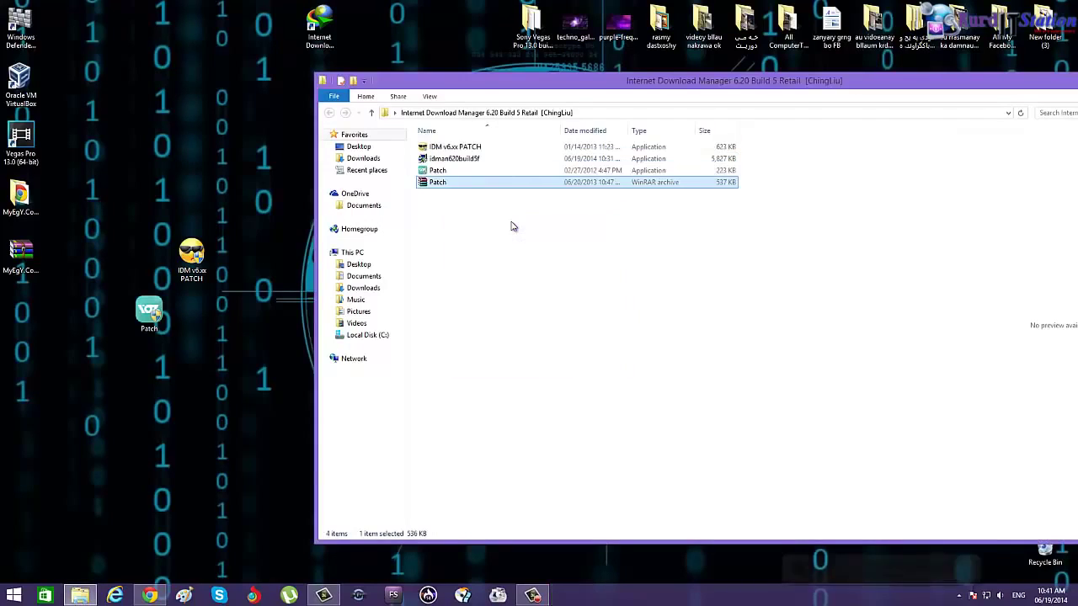
# Remove the extracted Patch and IDM v6.xx PATCH applications from the folder, keeping the installer and the Patch archive
pyautogui.click(438, 170)
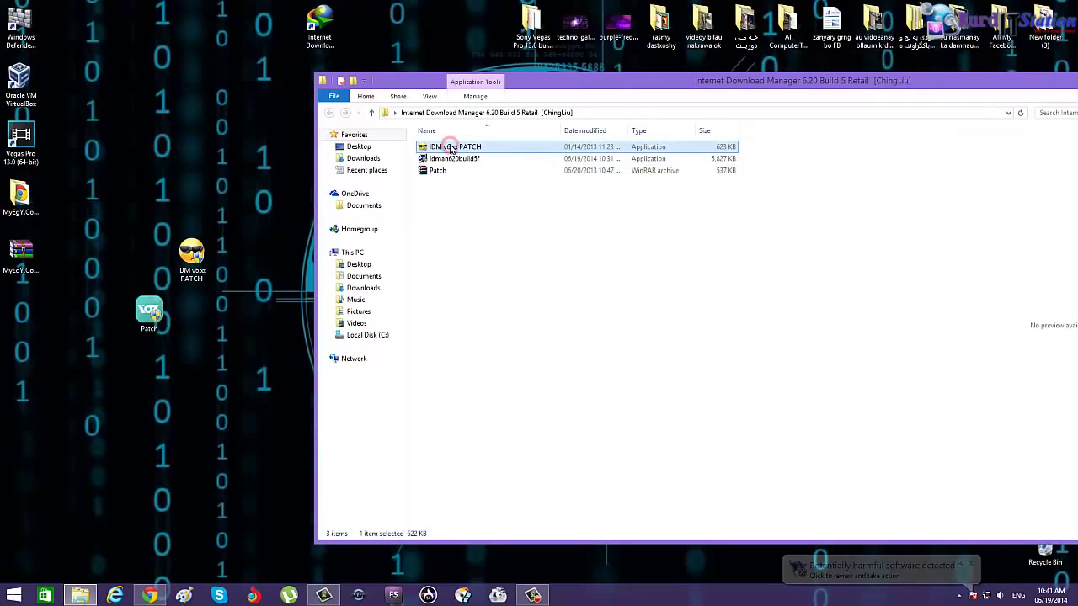
pyautogui.click(431, 162)
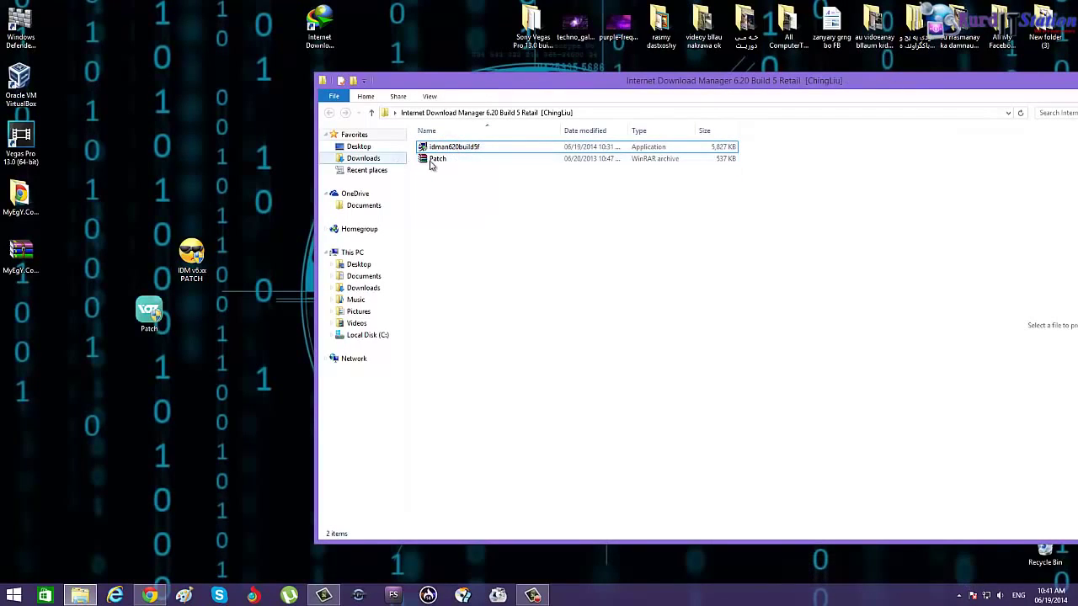
pyautogui.click(433, 148)
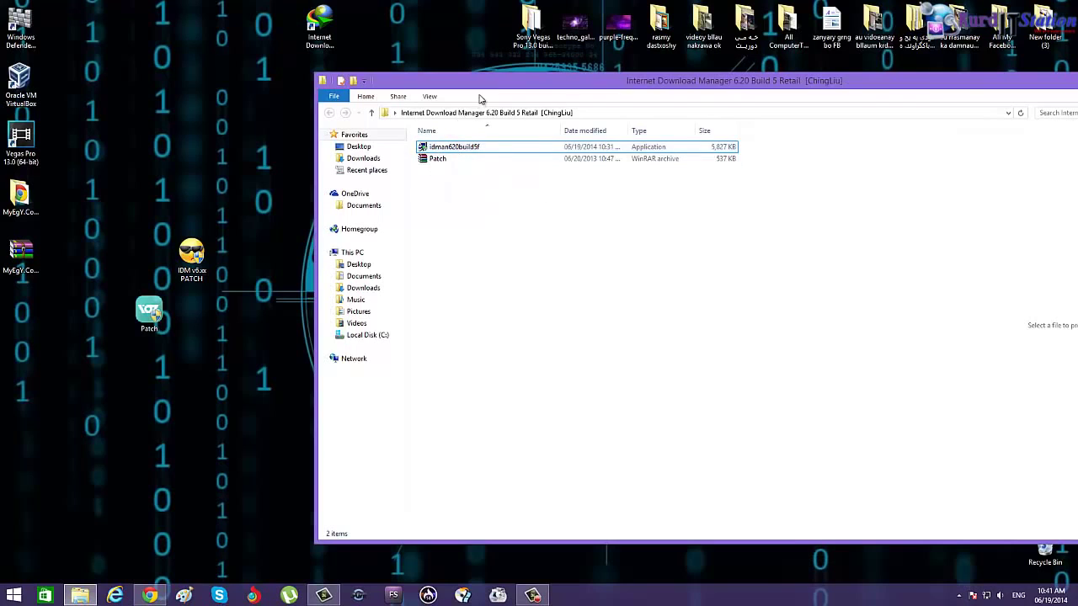
pyautogui.moveTo(499, 84); pyautogui.dragTo(472, 89)
pyautogui.click(421, 153)
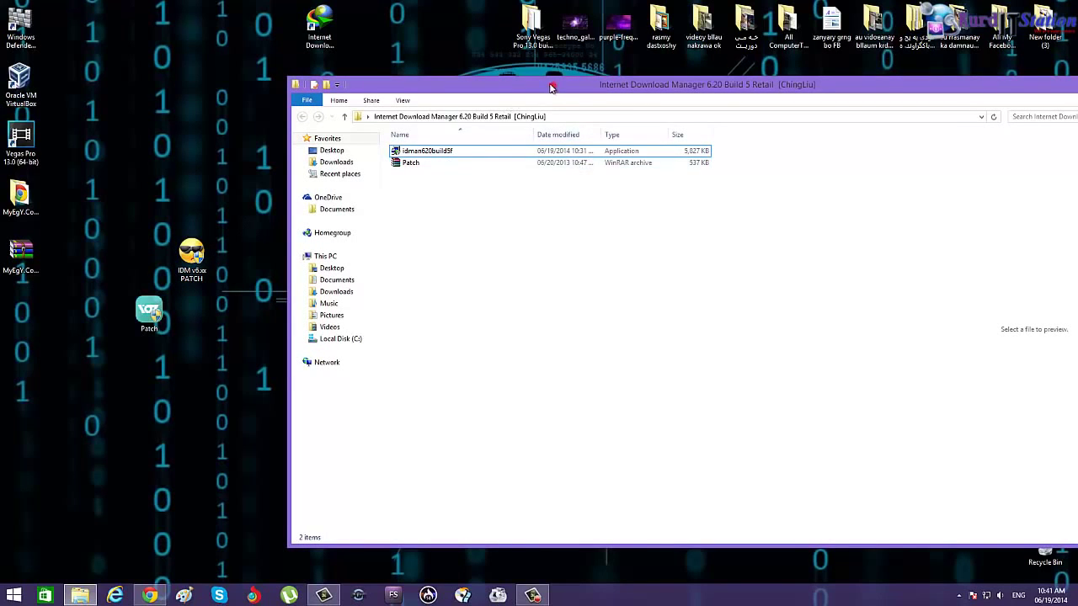
pyautogui.moveTo(554, 84); pyautogui.dragTo(498, 86)
pyautogui.moveTo(534, 596)
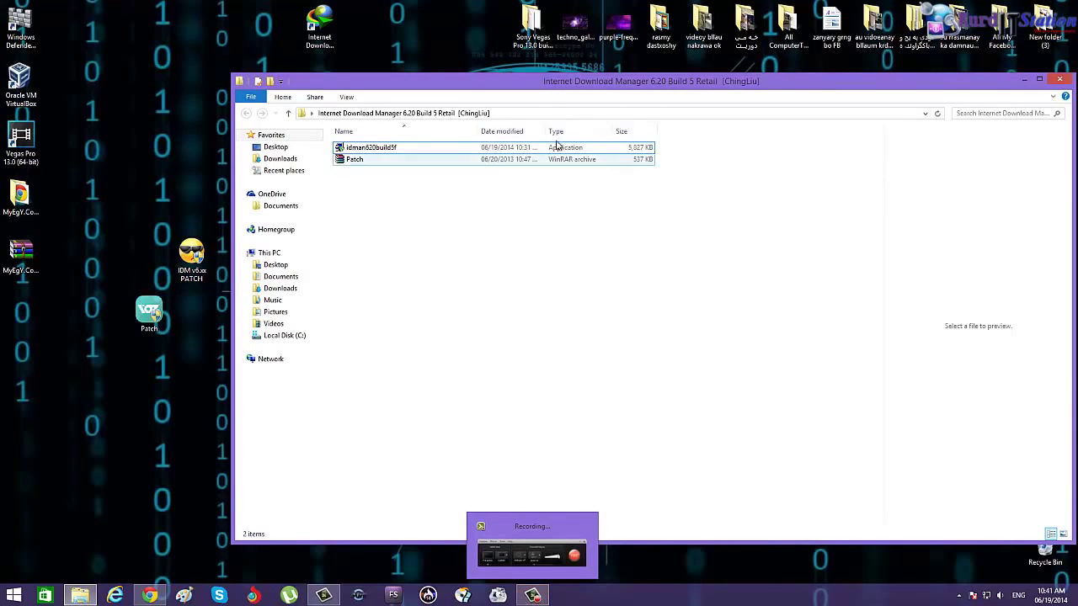
pyautogui.moveTo(598, 79); pyautogui.dragTo(642, 97)
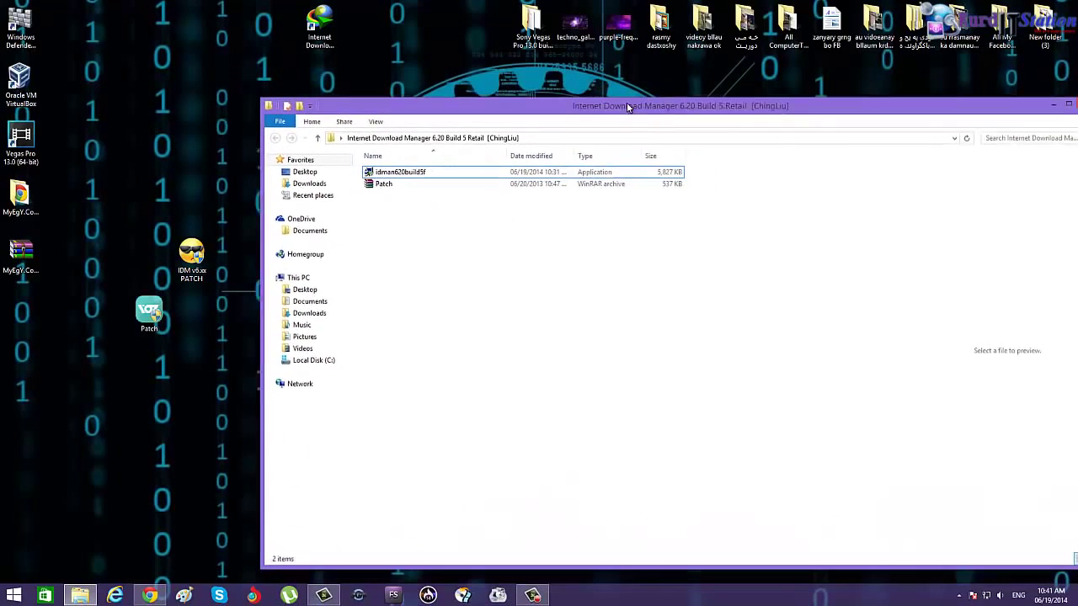
# Delete the IDM v6.xx PATCH and Patch applications from the desktop
pyautogui.moveTo(202, 357); pyautogui.dragTo(164, 235)
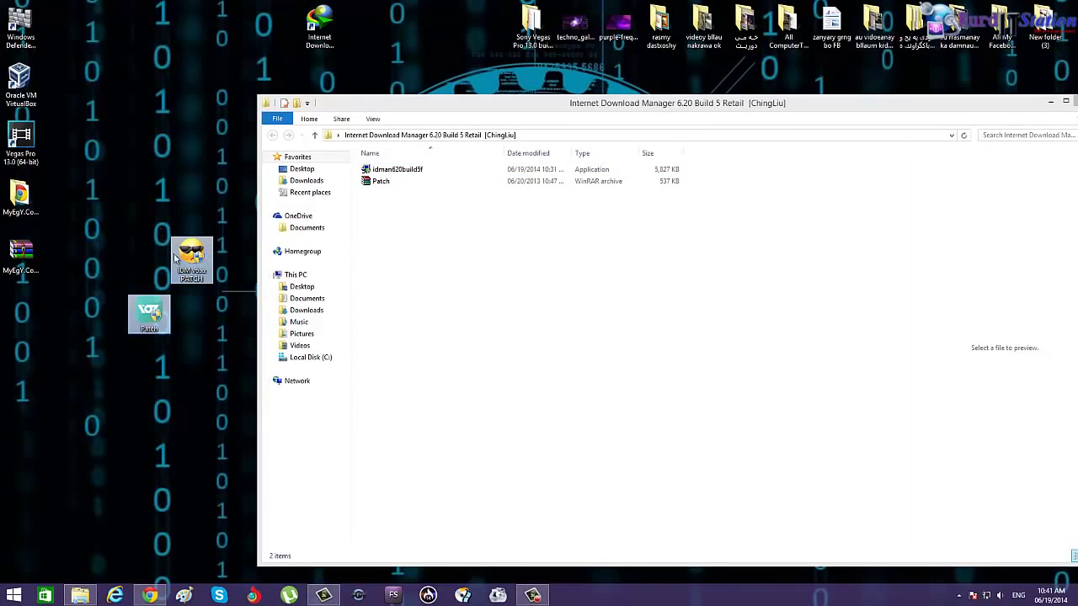
pyautogui.rightClick(184, 260)
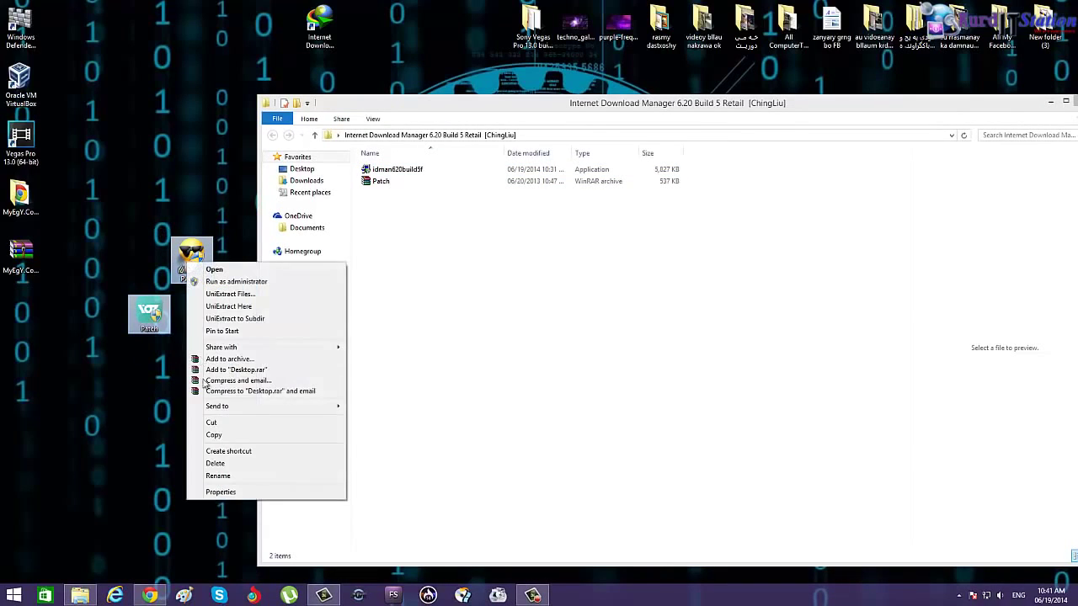
pyautogui.click(215, 464)
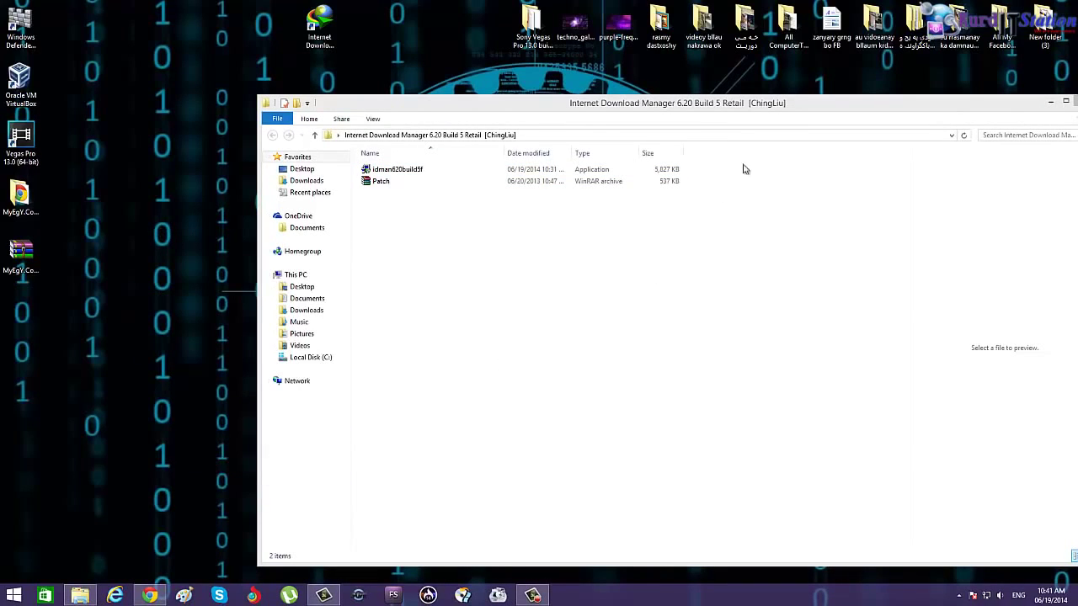
# Close the folder window and place the Internet Download Manager folder just below and beside its shortcut on the desktop
pyautogui.moveTo(778, 104); pyautogui.dragTo(611, 105)
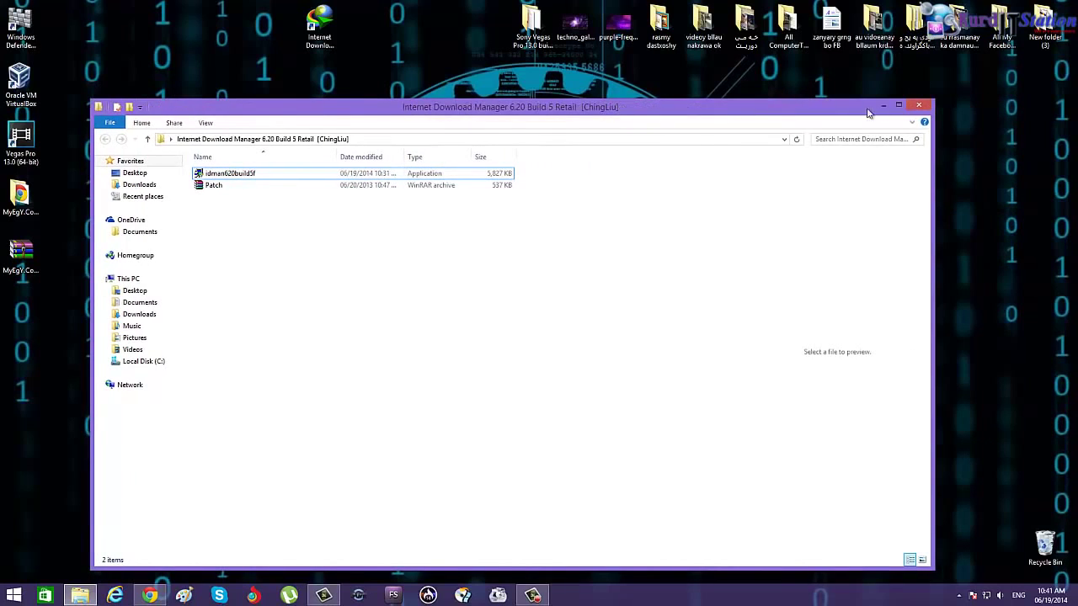
pyautogui.click(911, 103)
pyautogui.moveTo(530, 198); pyautogui.dragTo(270, 110)
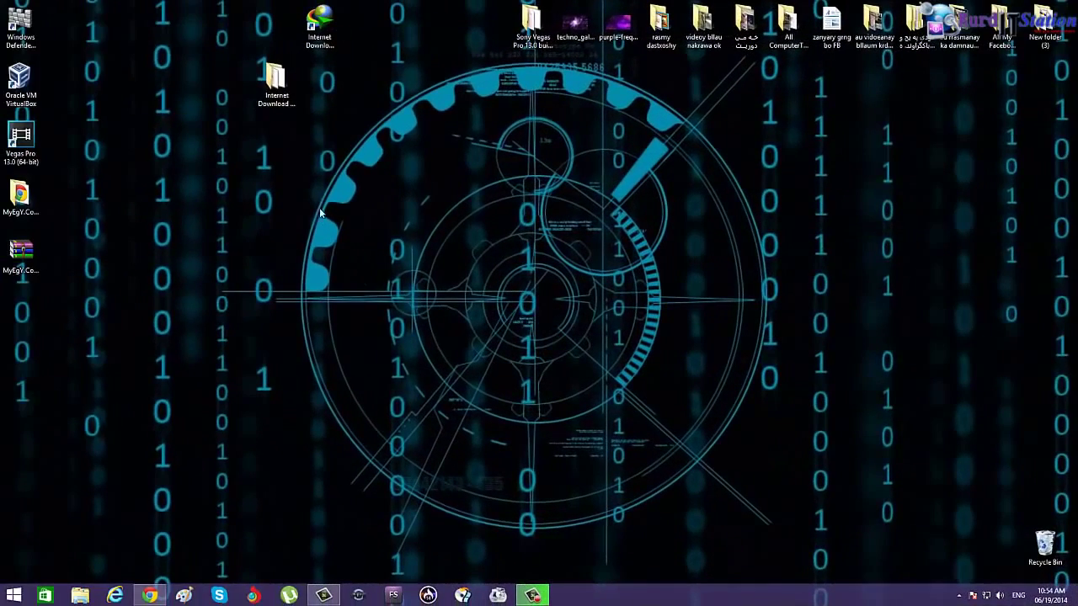
# Move the Internet Download Manager folder up into the desktop's top row, directly beside its shortcut
pyautogui.moveTo(277, 80); pyautogui.dragTo(275, 27)
pyautogui.click(478, 256)
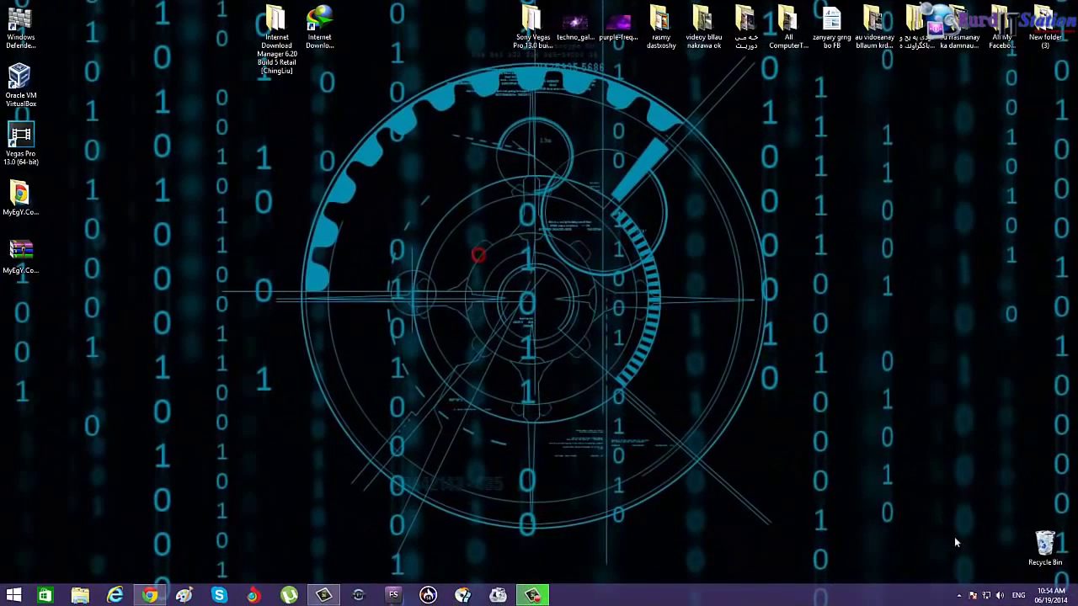
# Open Action Center, clean the system of the potentially harmful software with Windows Defender, and close the threat details
pyautogui.click(972, 597)
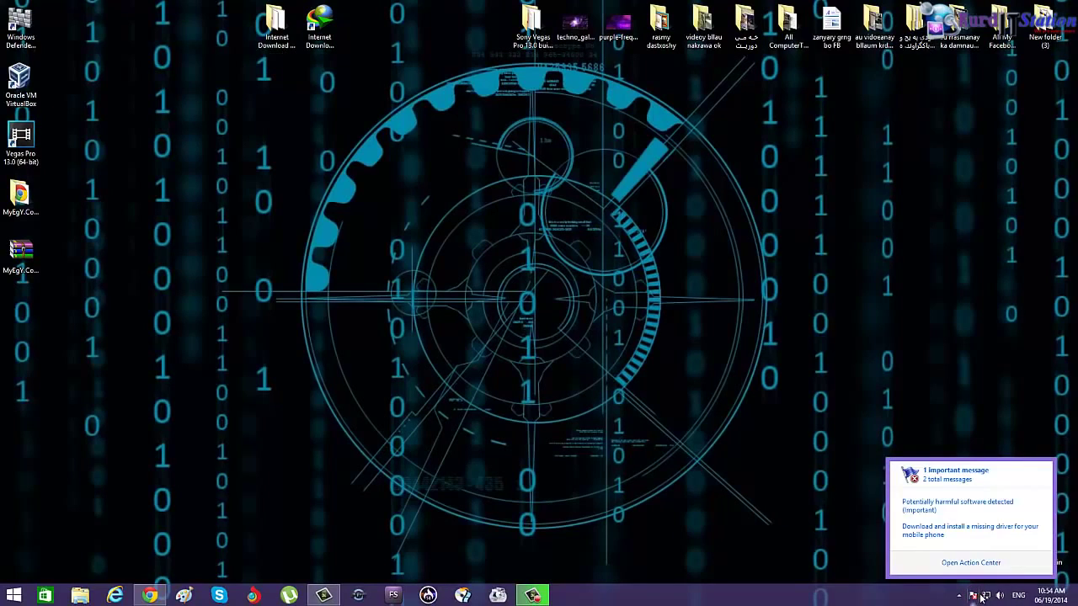
pyautogui.click(975, 597)
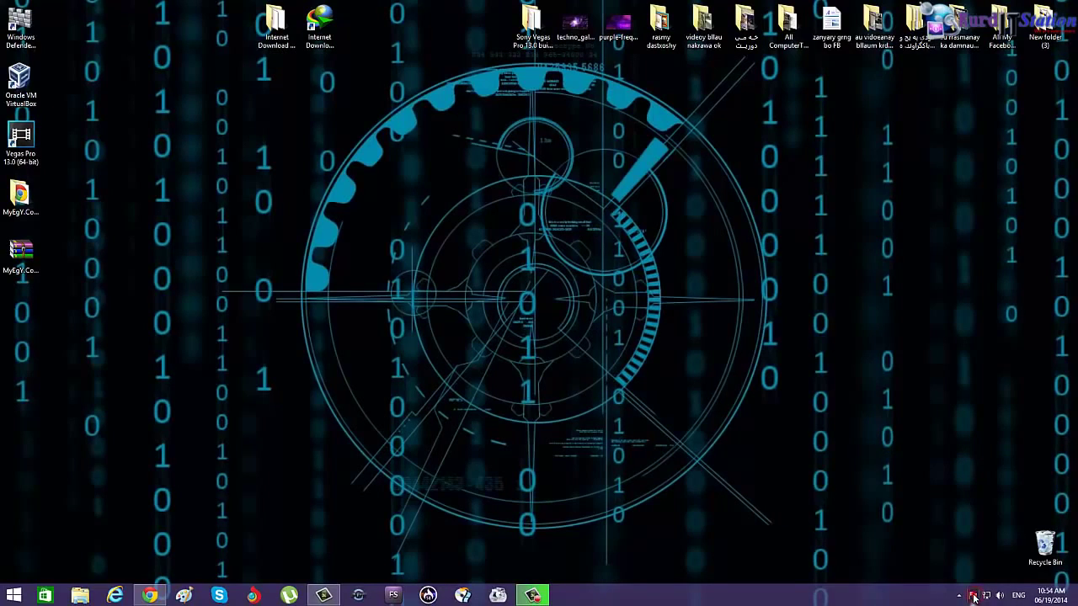
pyautogui.click(975, 597)
pyautogui.click(967, 566)
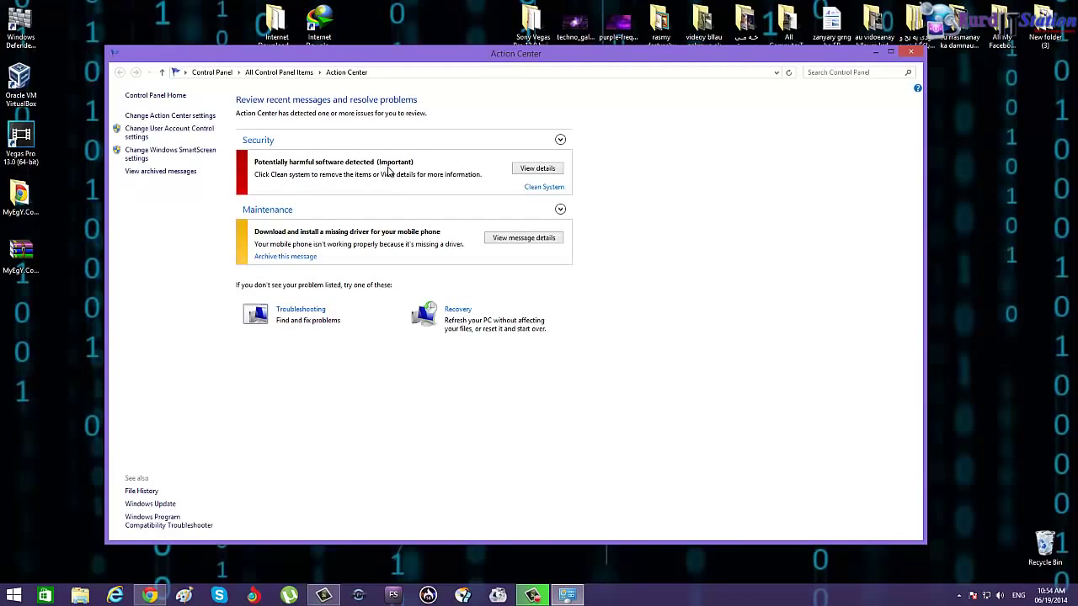
pyautogui.click(541, 185)
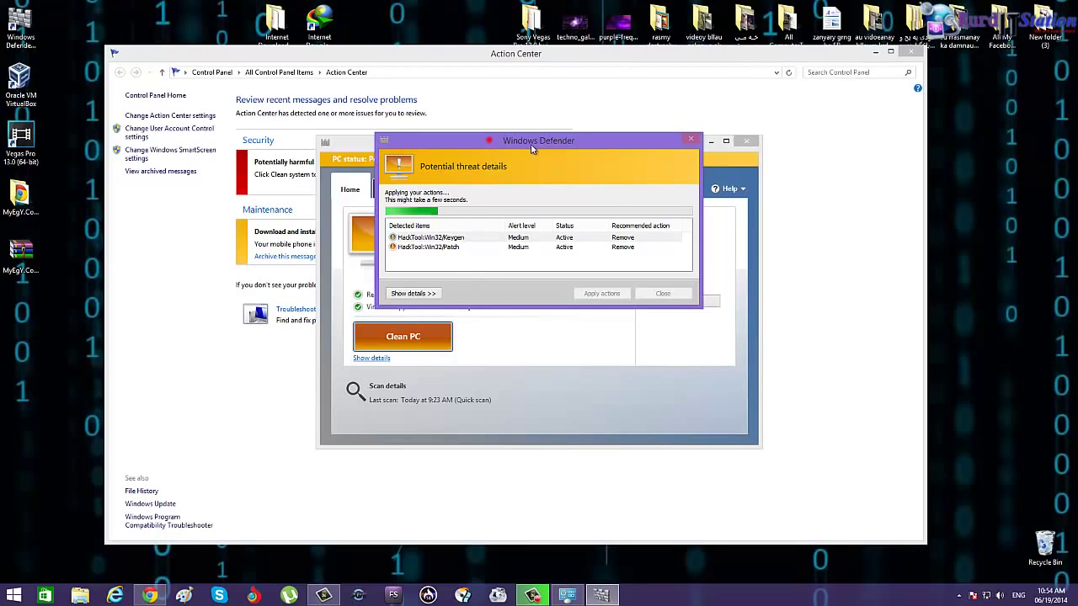
pyautogui.moveTo(492, 157); pyautogui.dragTo(552, 178)
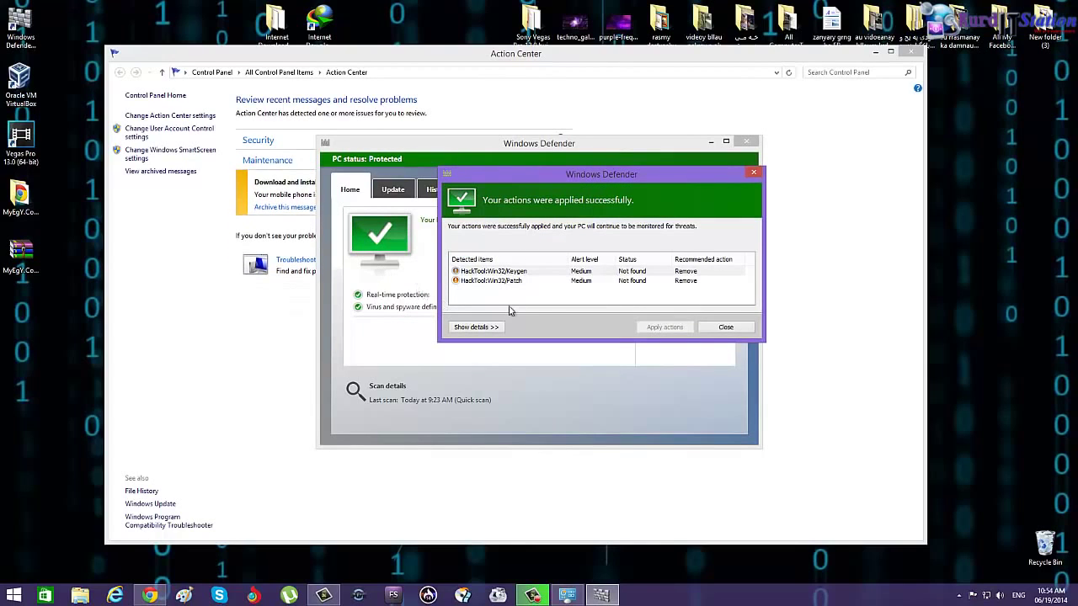
pyautogui.click(726, 328)
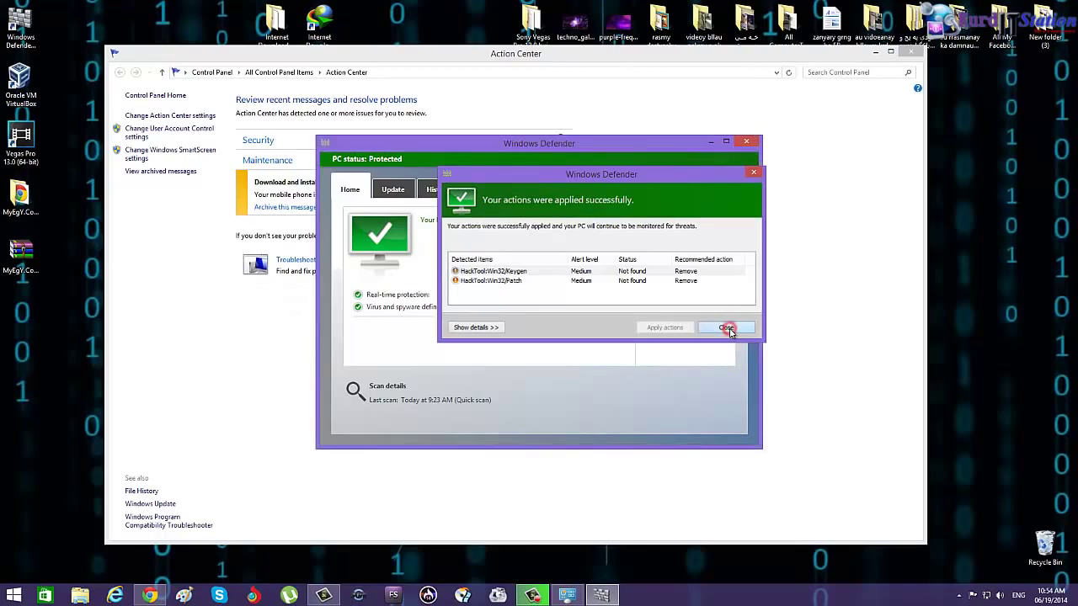
# Examine the quarantined items and the allowed items in Windows Defender's history
pyautogui.click(439, 191)
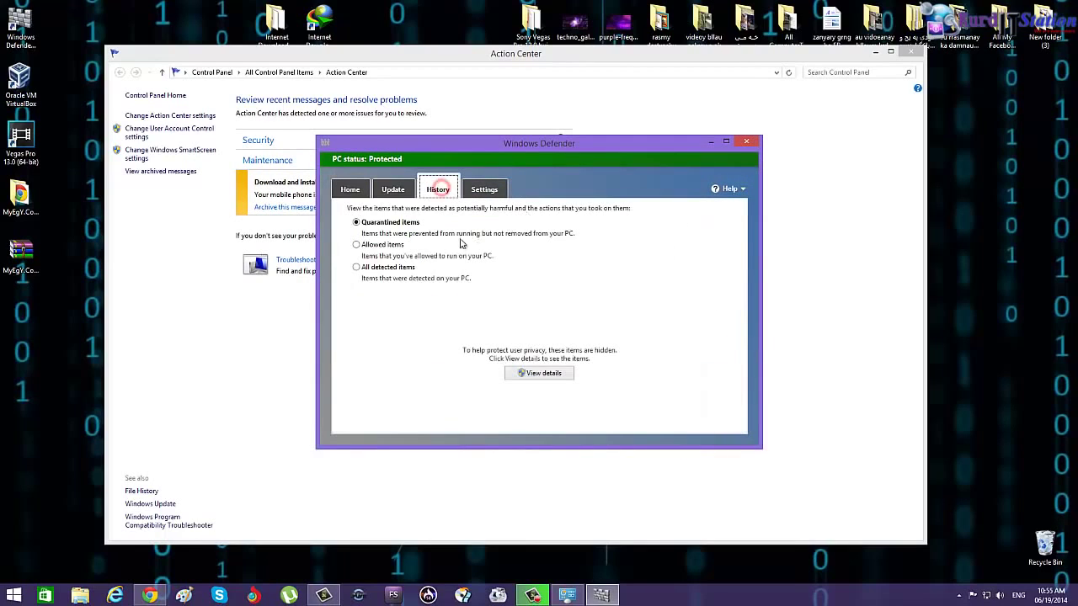
pyautogui.click(356, 245)
pyautogui.click(356, 223)
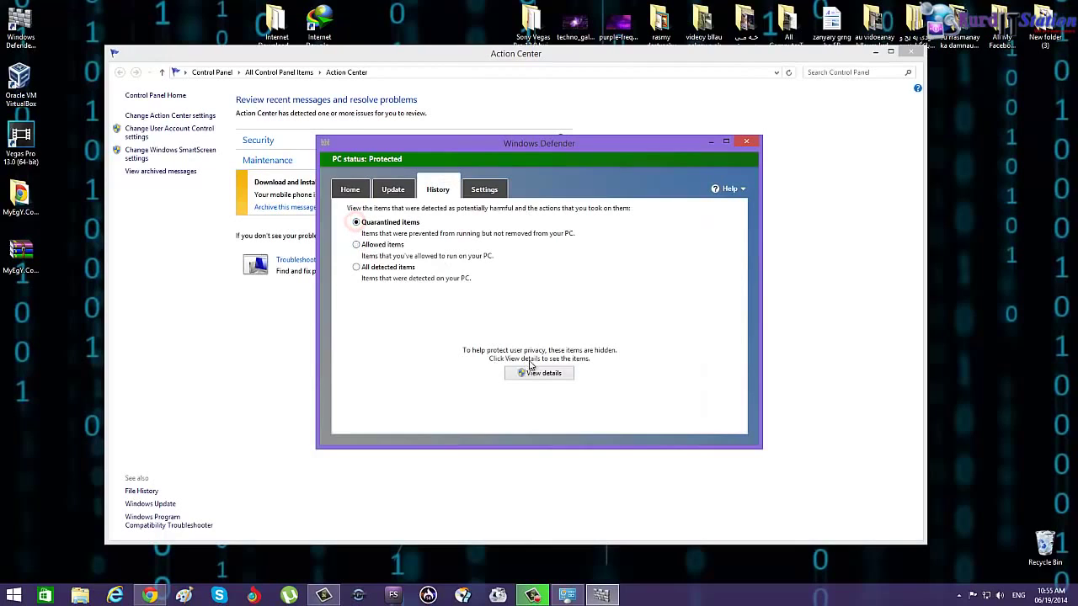
pyautogui.click(539, 374)
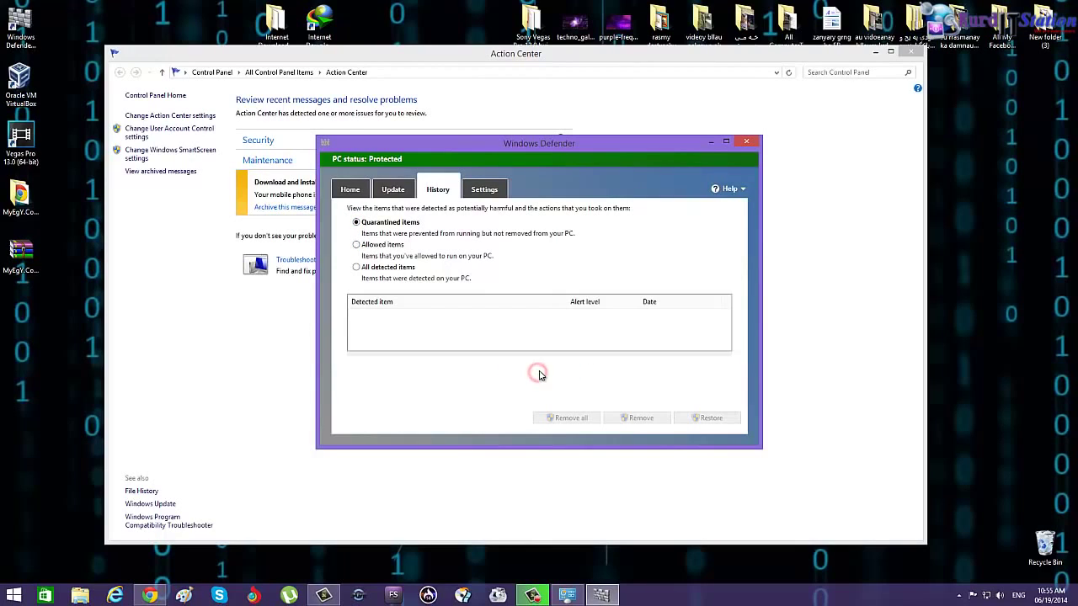
pyautogui.click(357, 245)
pyautogui.click(539, 378)
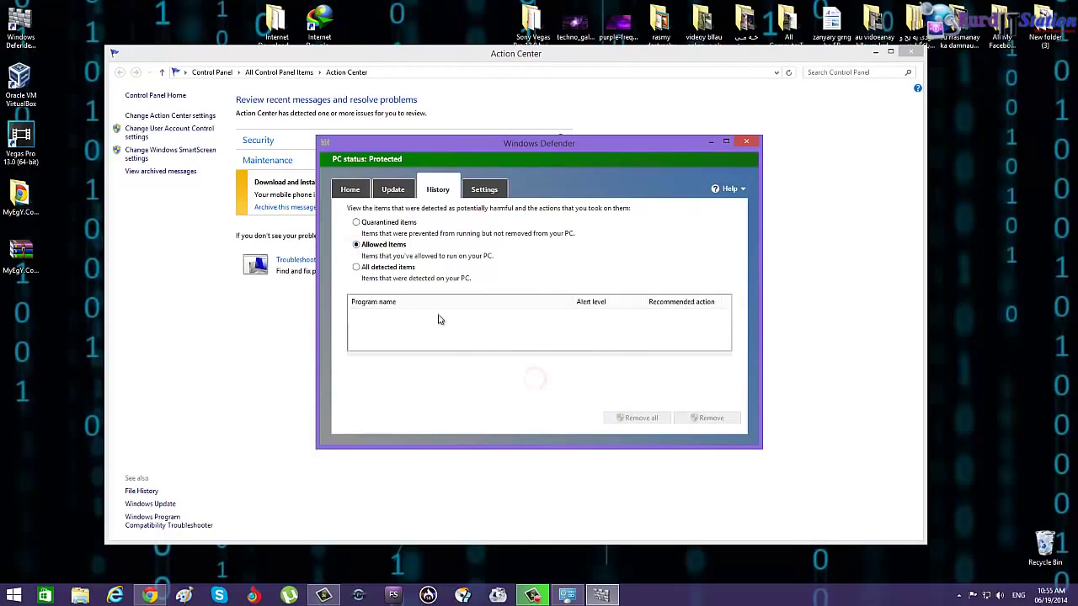
# Show the details of all detected items, select HackTool:Win32/Patch and HackTool:Win32/Keygen, and remove all entries from the history
pyautogui.click(357, 267)
pyautogui.click(541, 374)
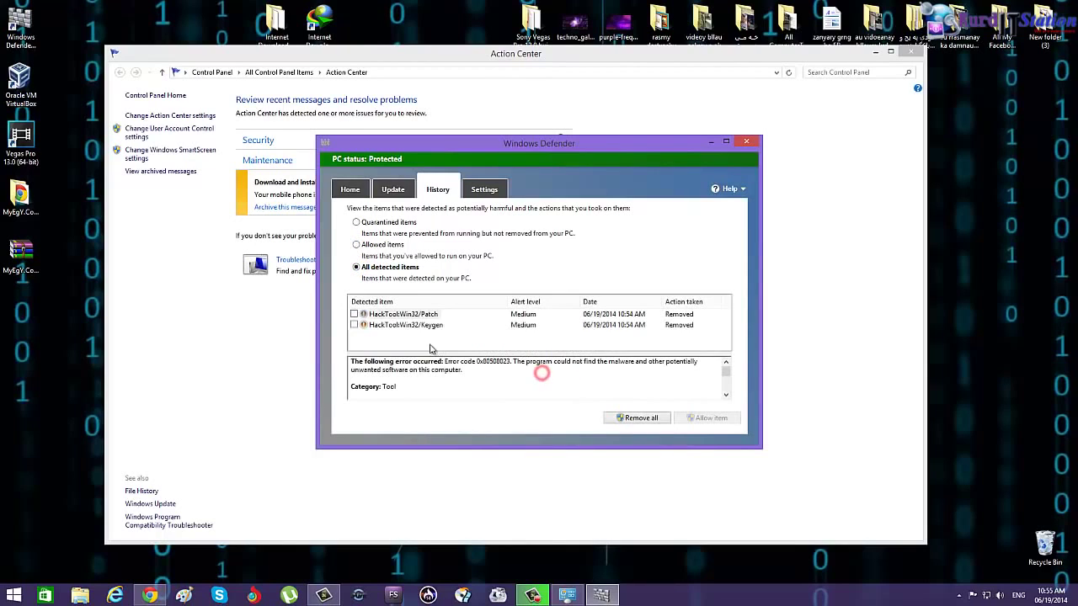
pyautogui.click(355, 314)
pyautogui.click(354, 325)
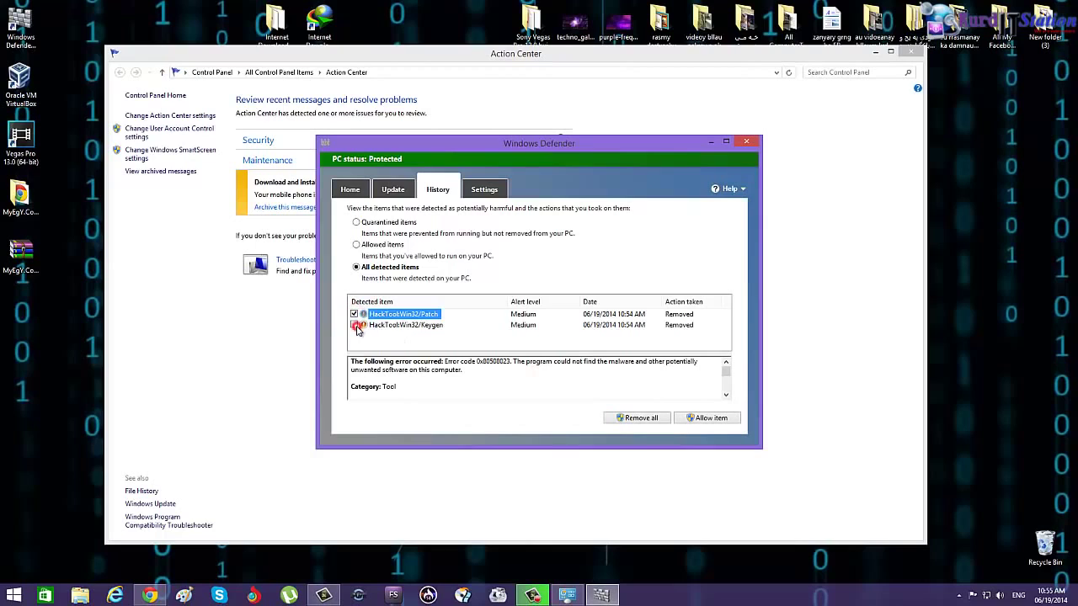
pyautogui.click(632, 418)
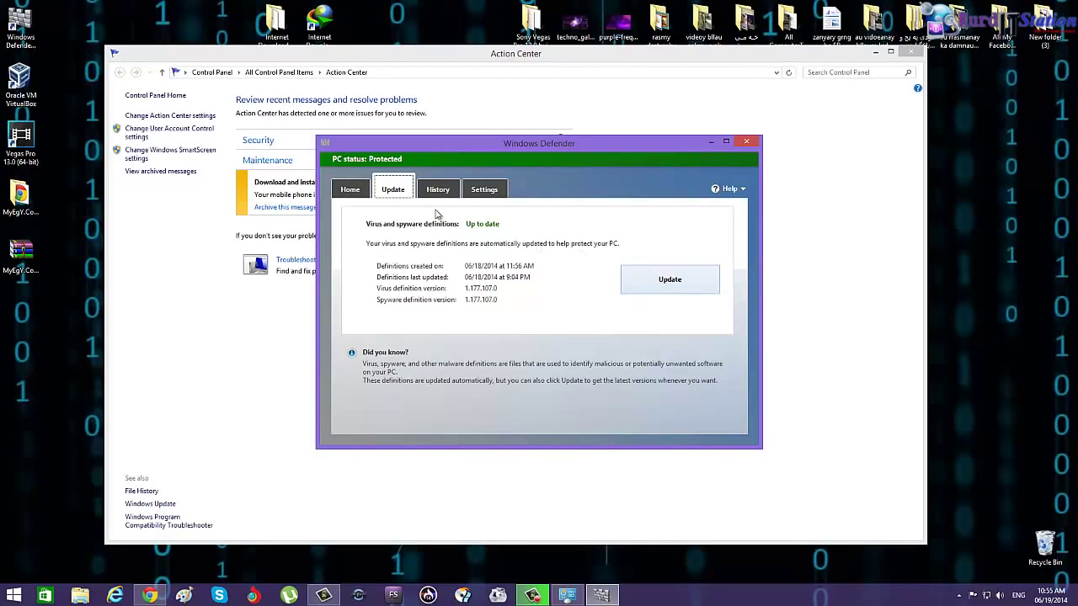
# Check Windows Defender's home status, and close both Windows Defender and Action Center
pyautogui.click(354, 192)
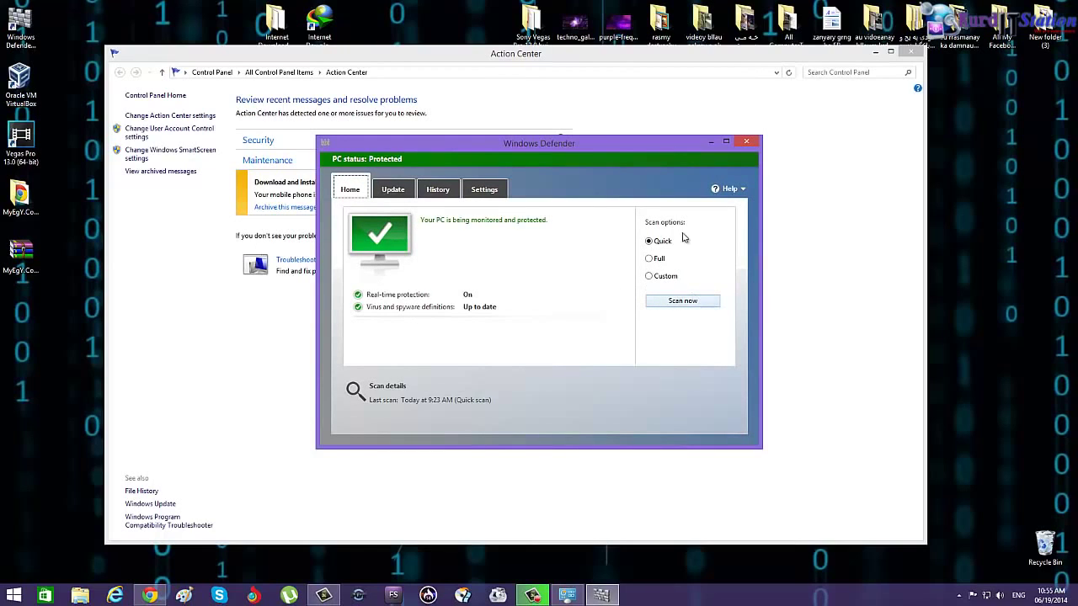
pyautogui.click(746, 140)
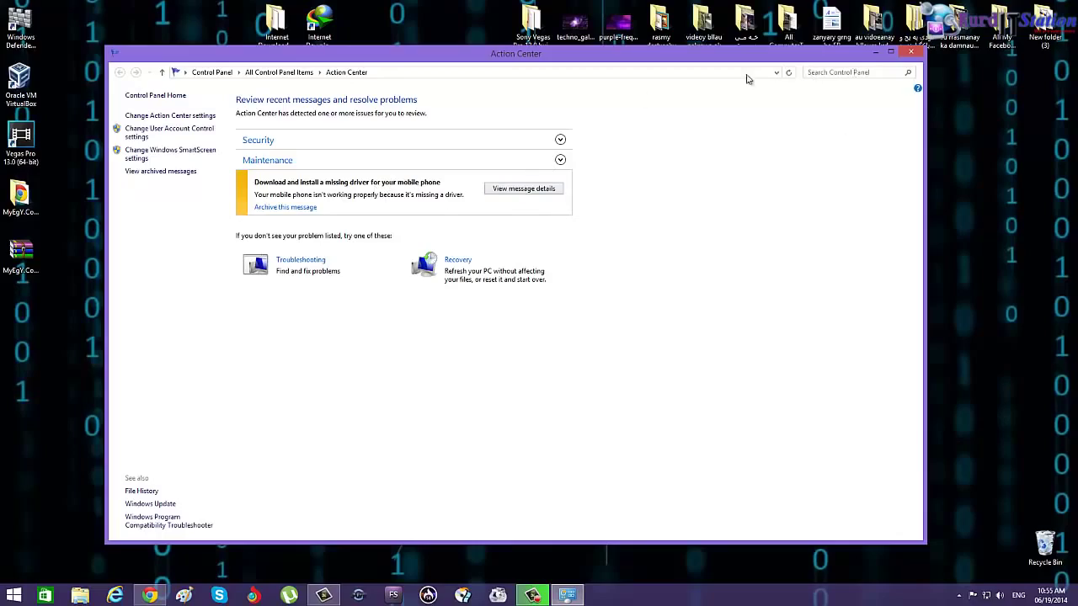
pyautogui.click(910, 56)
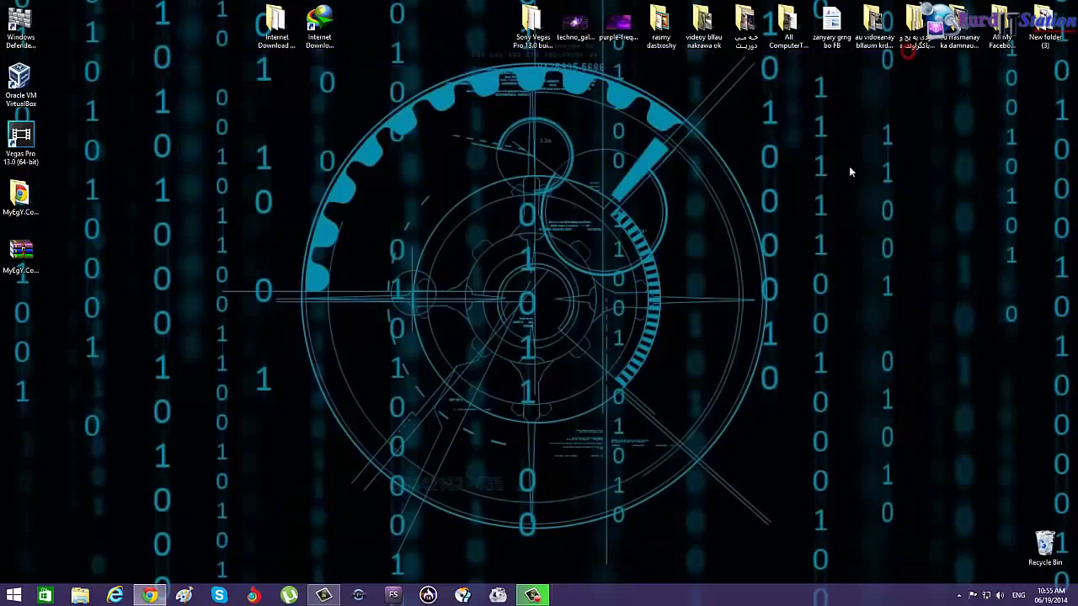
pyautogui.rightClick(597, 266)
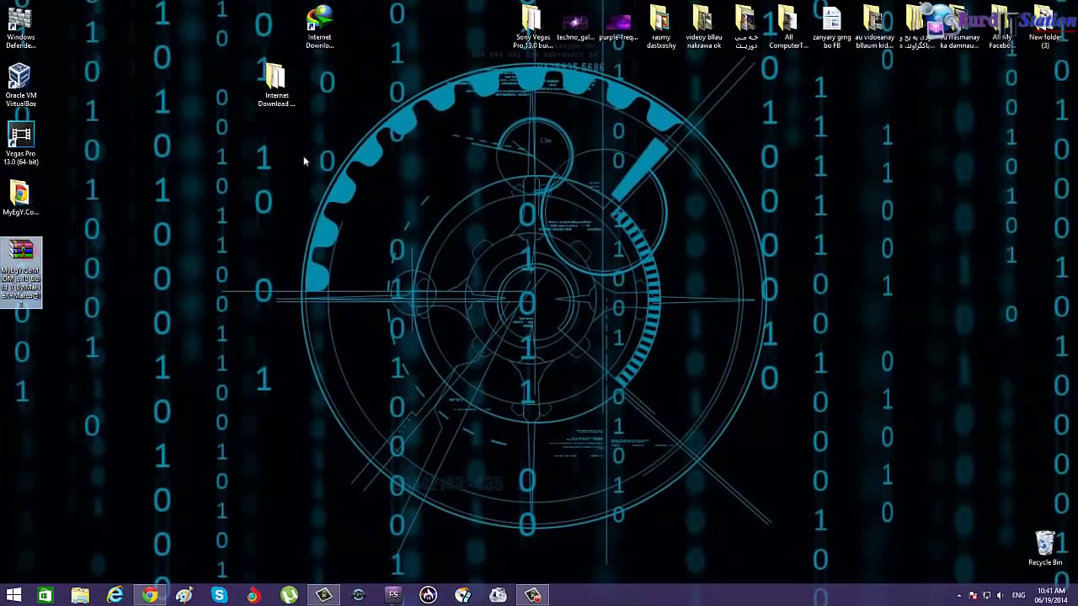
pyautogui.click(310, 152)
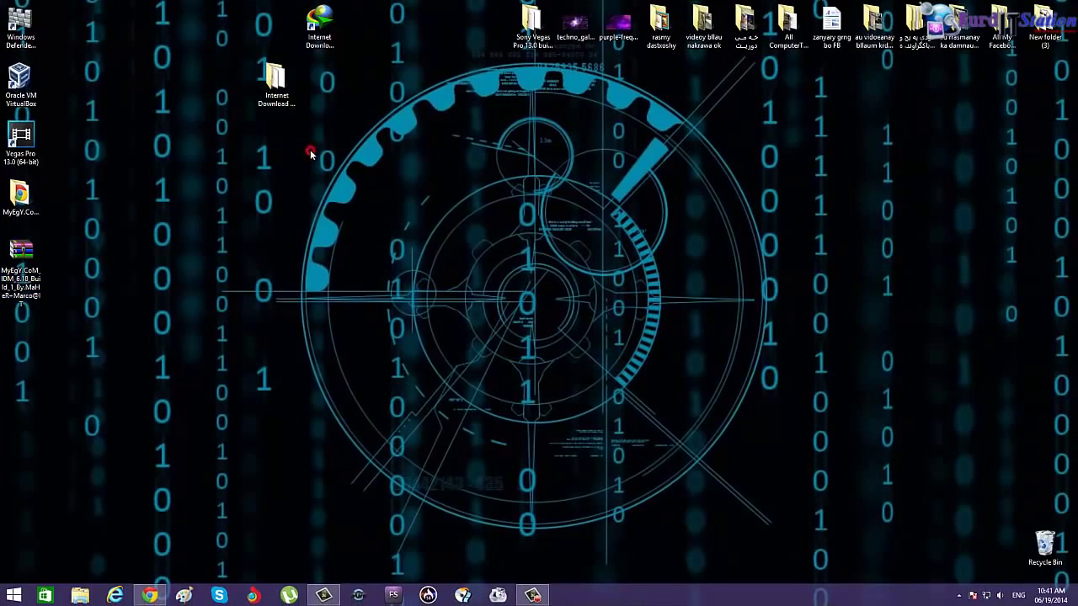